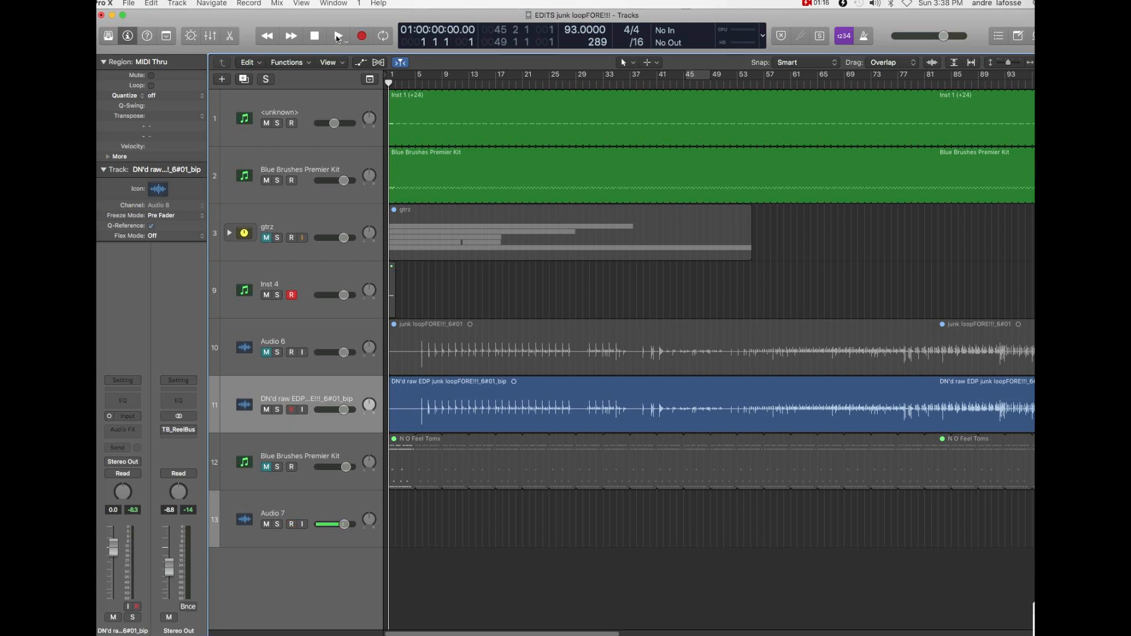
# - Mute the DN'd raw EDP audio track, play the opening bars of the arrangement, and stop playback
pyautogui.click(266, 409)
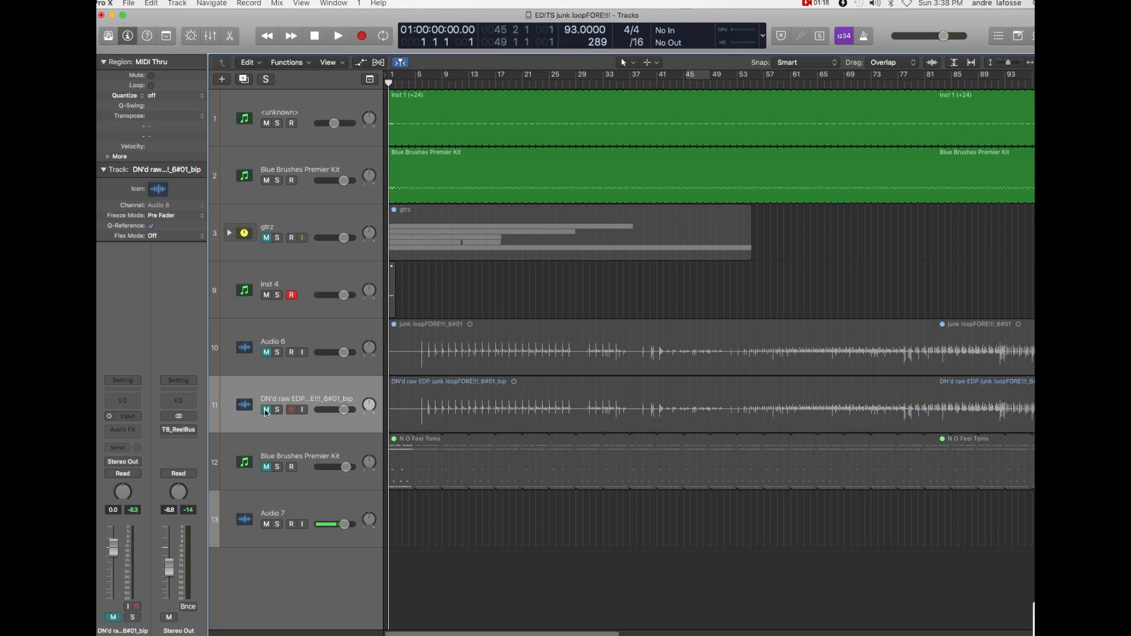
pyautogui.click(334, 36)
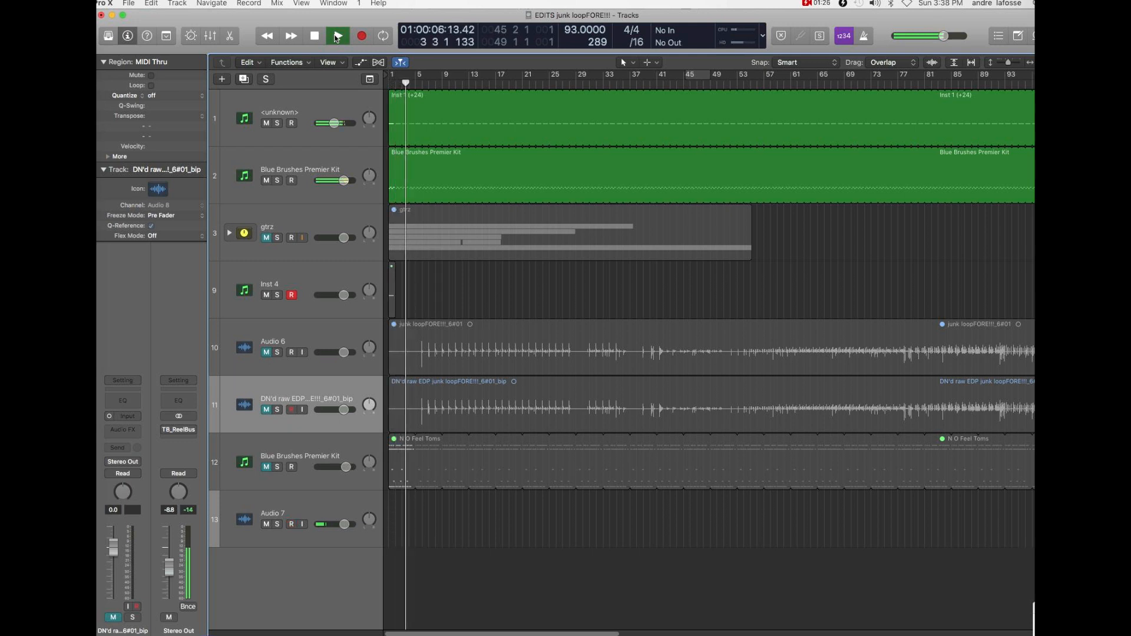
pyautogui.click(314, 37)
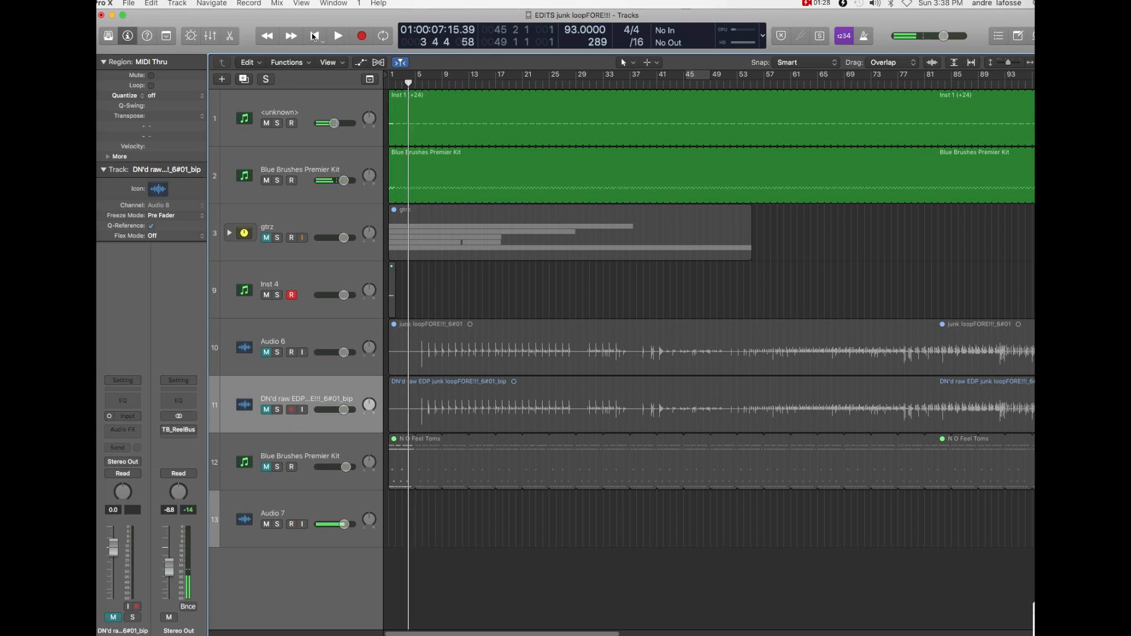
# - View the Kontakt 5 instrument settings on the first track, and close its plug-in window
pyautogui.click(341, 111)
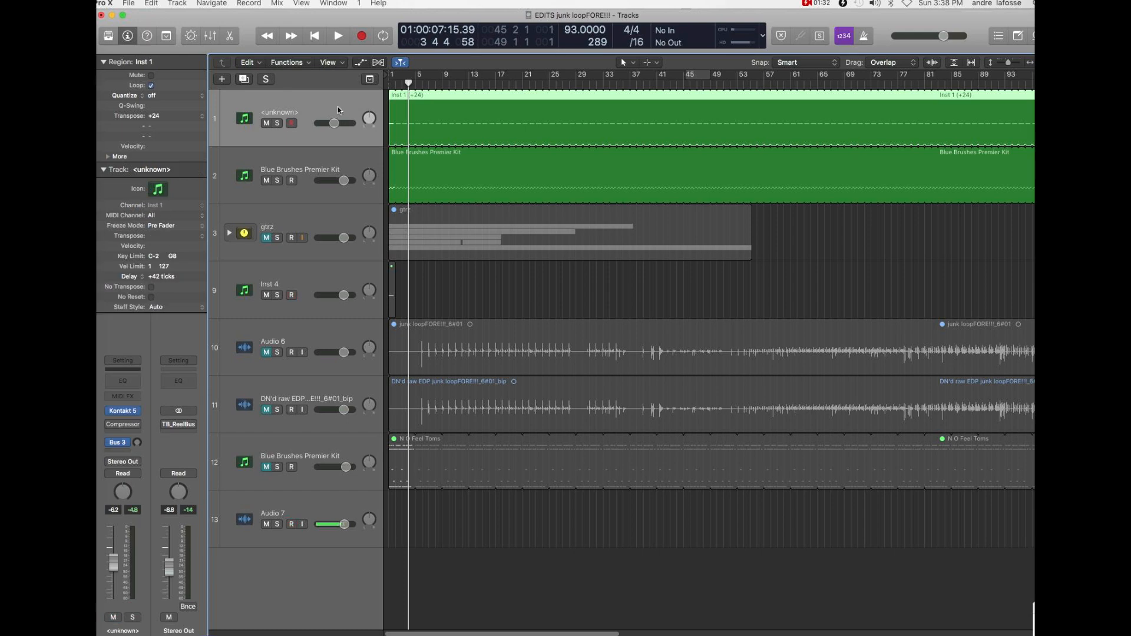
pyautogui.moveTo(123, 414)
pyautogui.click(123, 414)
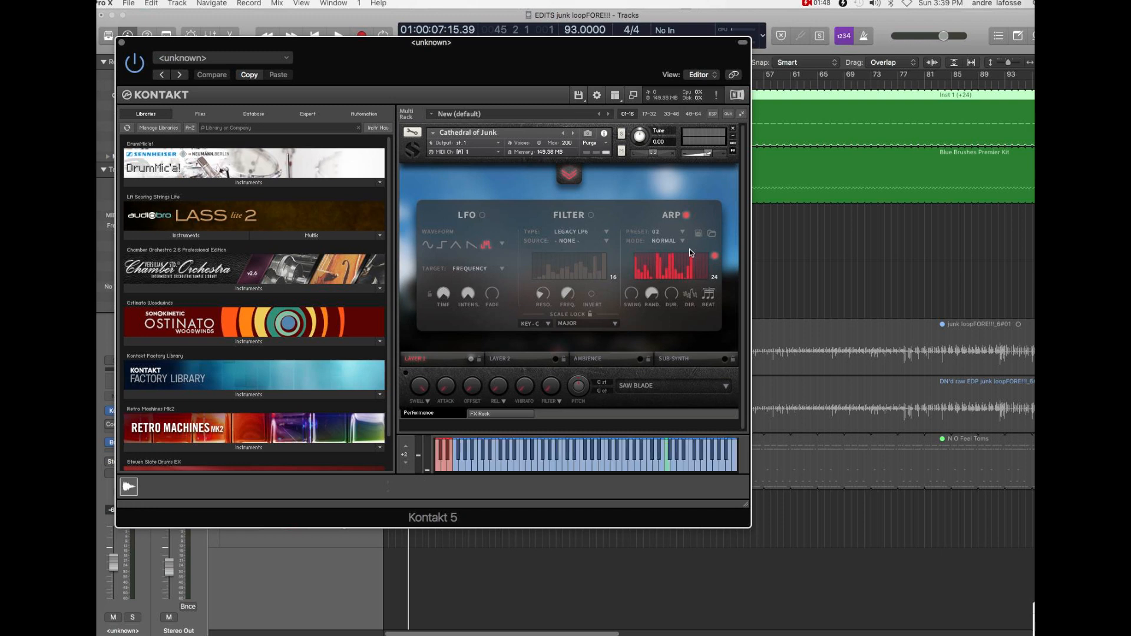
pyautogui.click(121, 41)
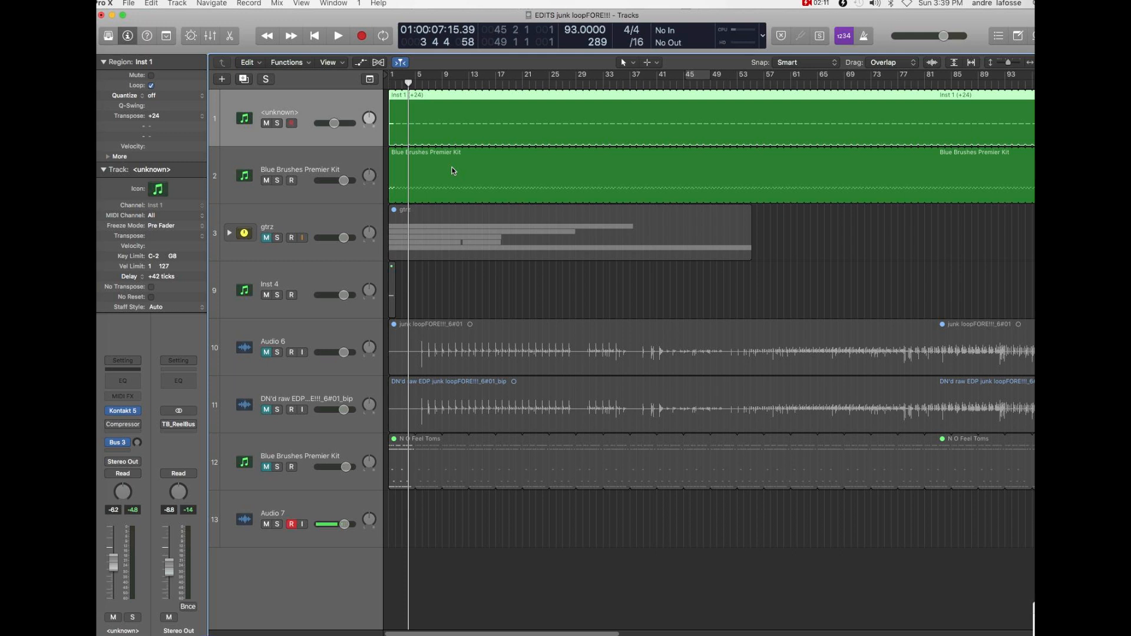
# - Look at the MIDI sync preferences and open the project's MIDI synchronization settings
pyautogui.click(128, 2)
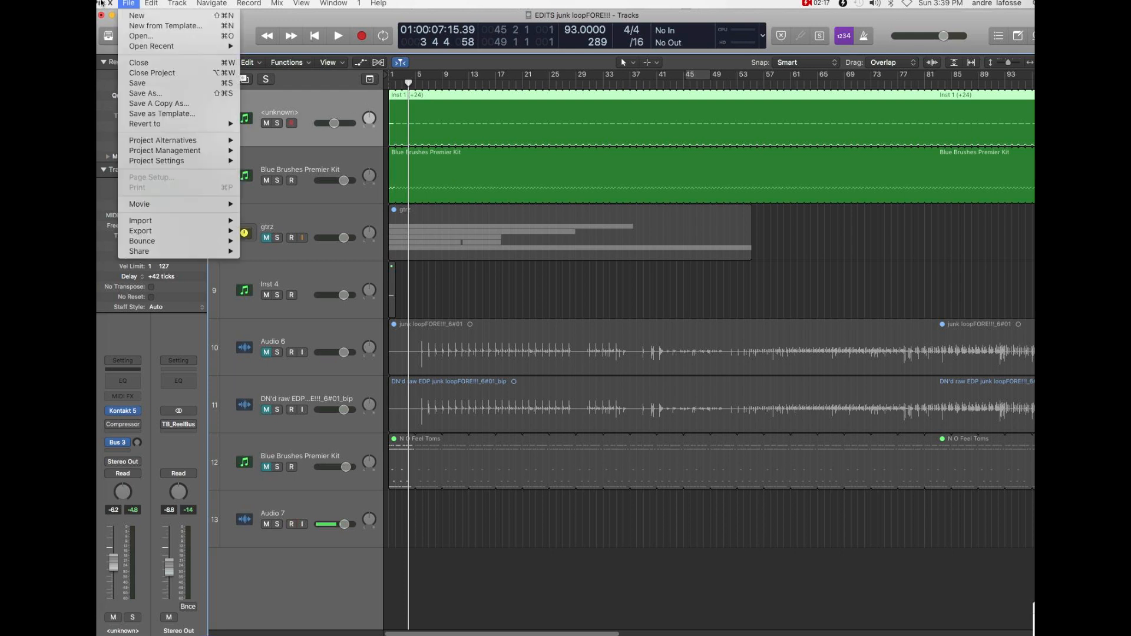
pyautogui.moveTo(101, 4)
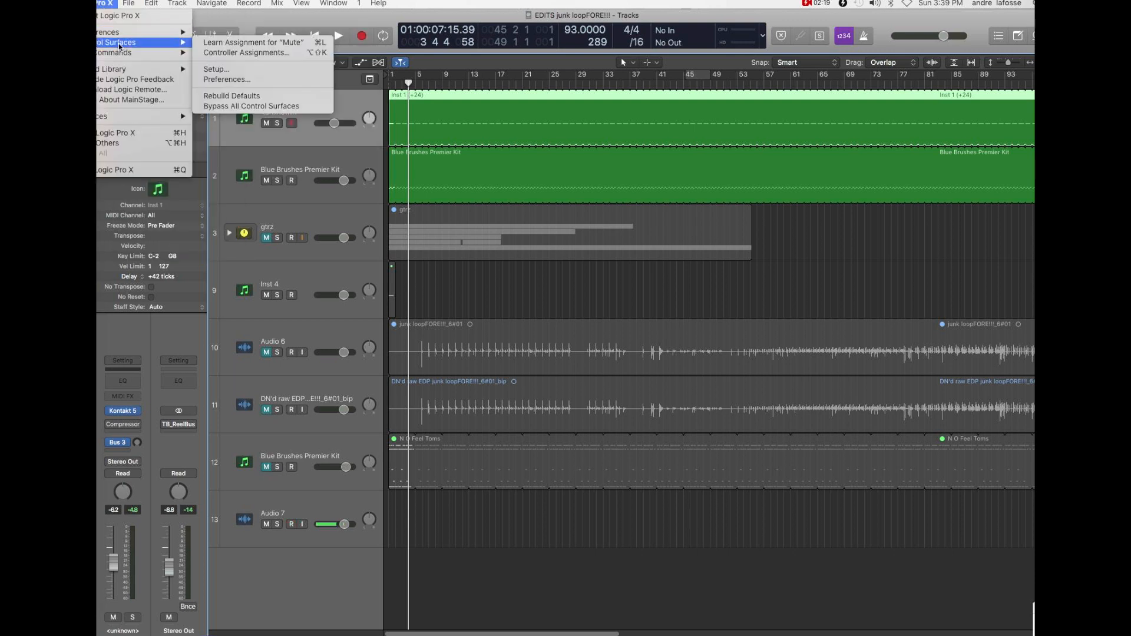
pyautogui.moveTo(141, 32)
pyautogui.click(270, 62)
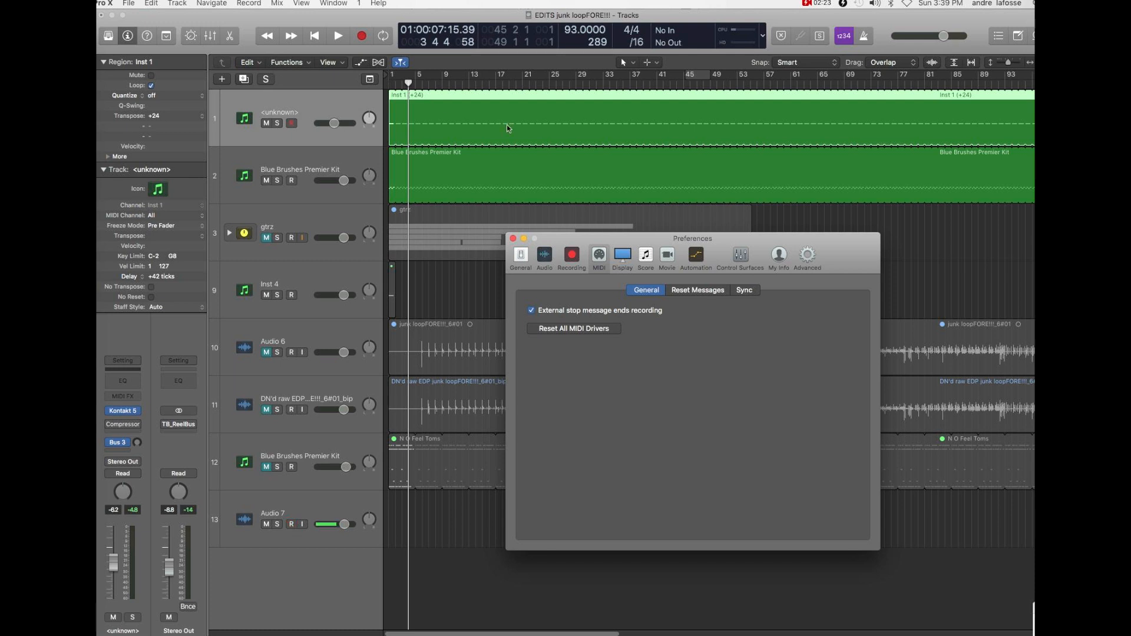
pyautogui.click(744, 289)
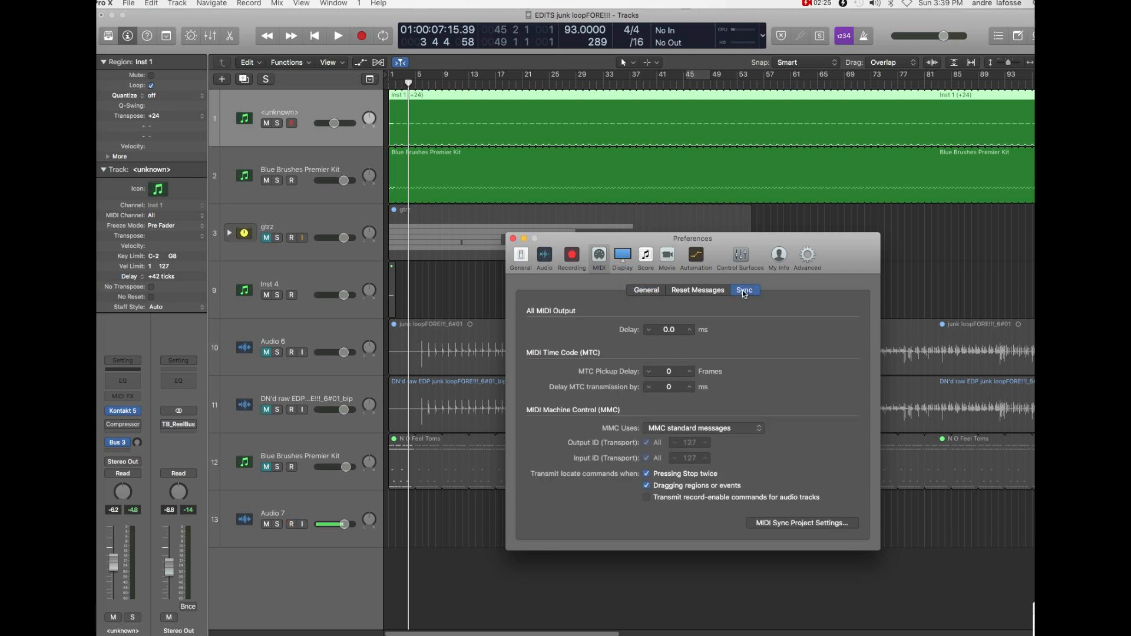
pyautogui.click(805, 524)
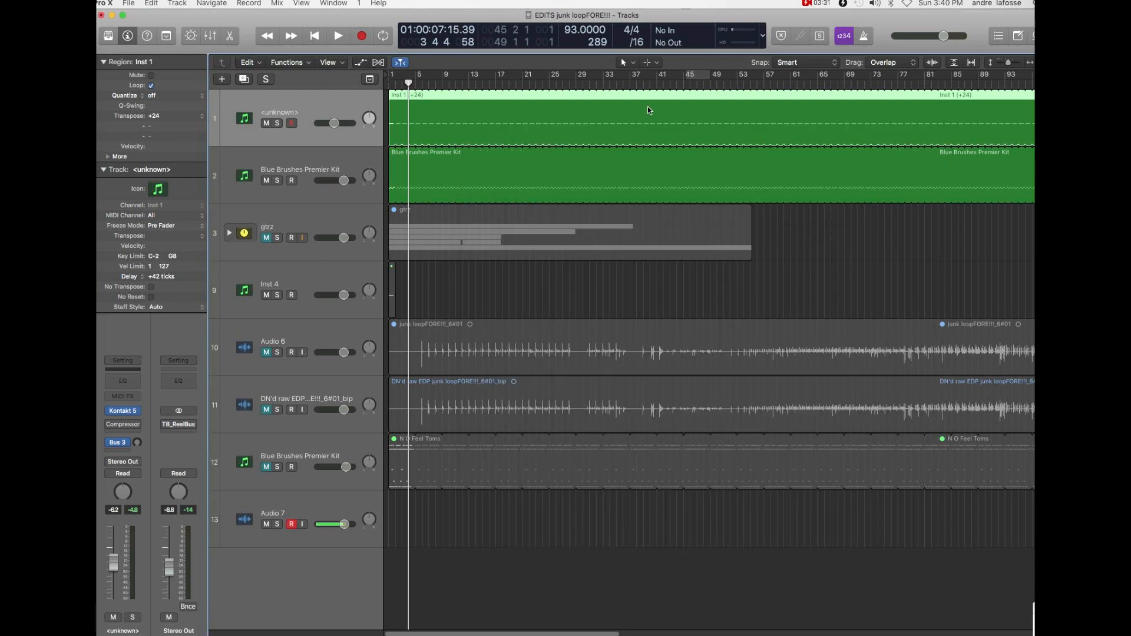
# - Return the playhead to the project start, select the junk loopFORE!!! region on Audio 6, and view the full recording
pyautogui.press('Return')
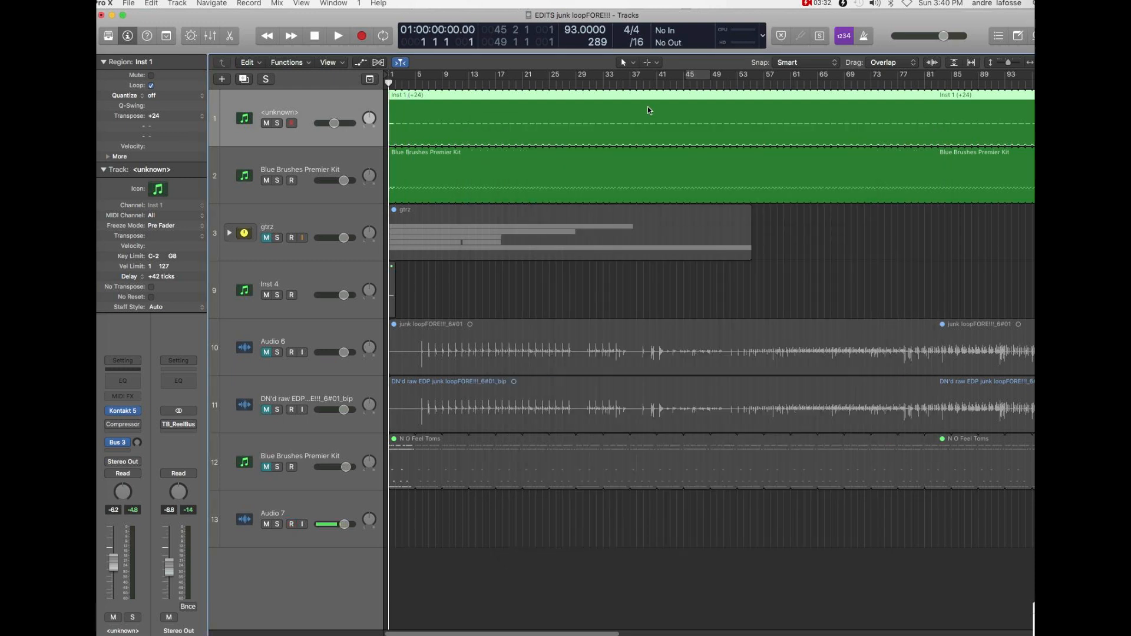
pyautogui.click(695, 331)
pyautogui.hotkey('ctrl', 'm')
pyautogui.press('super+Left')
pyautogui.press('super+Left')
pyautogui.press('super+Left')
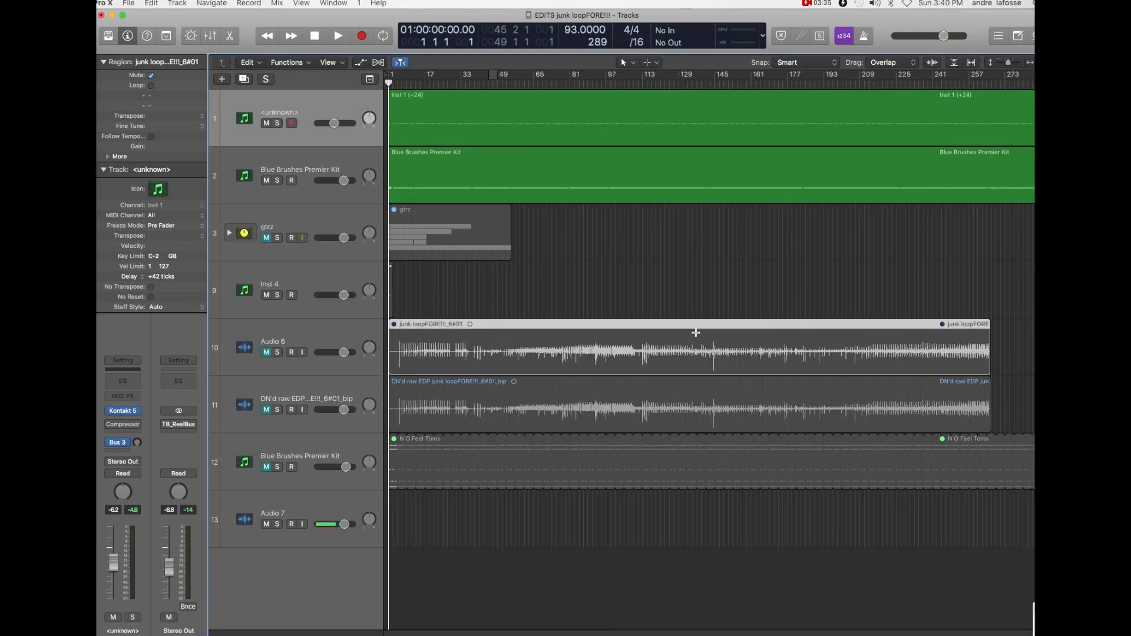
pyautogui.click(980, 84)
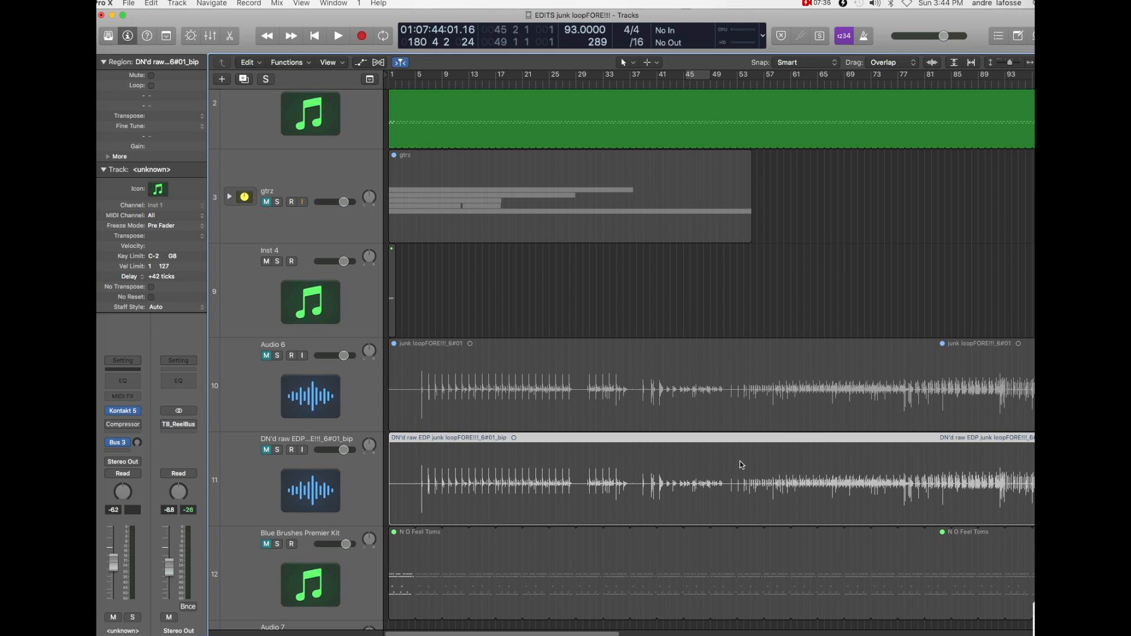
# - Return the playhead to the project start, unmute the DN'd raw EDP track, and assign the Scissors Tool as the secondary tool
pyautogui.press('Return')
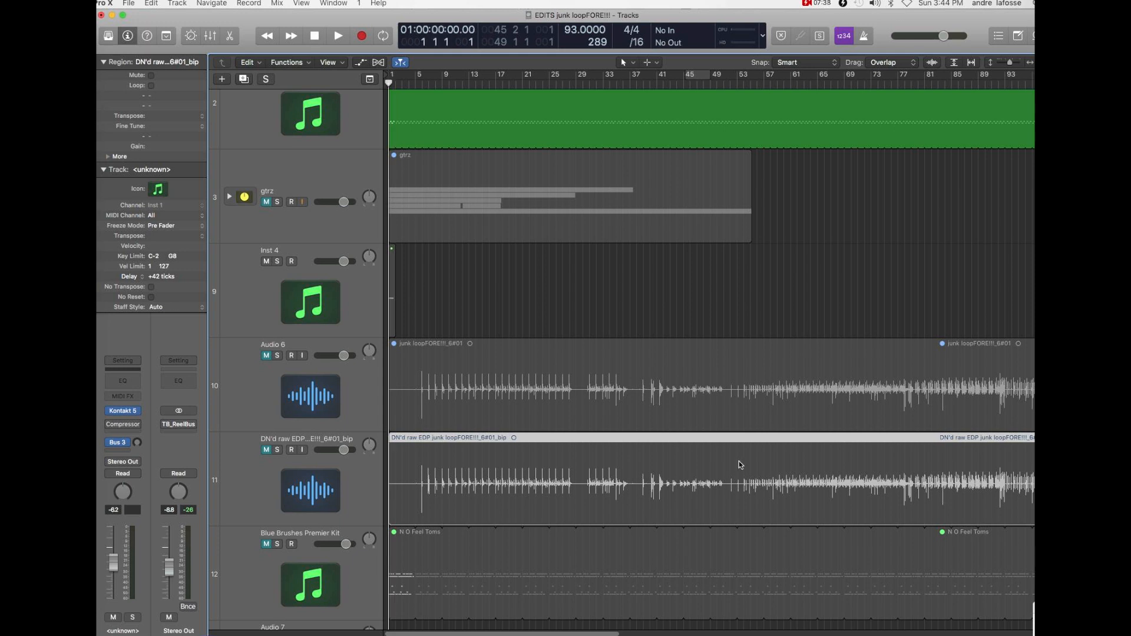
pyautogui.click(266, 451)
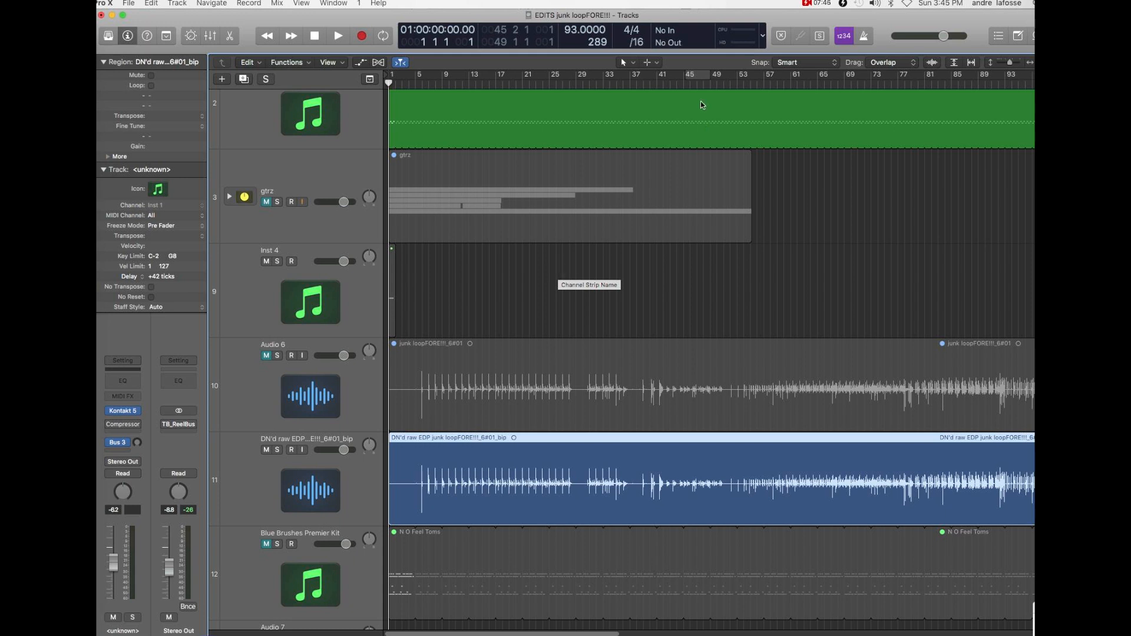
pyautogui.click(658, 63)
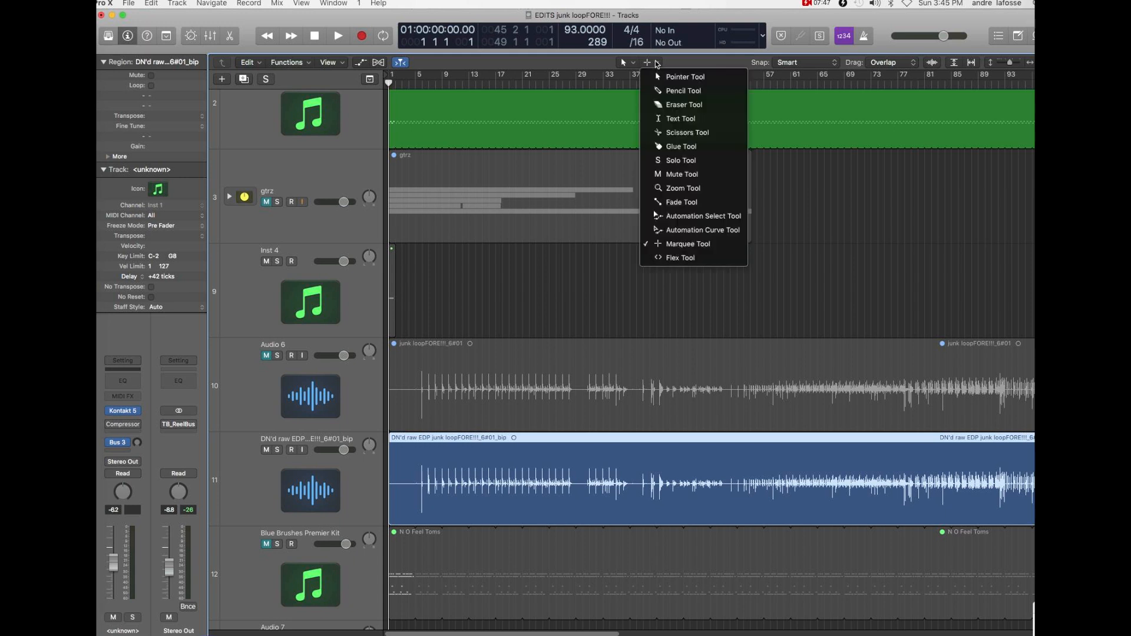
pyautogui.click(686, 132)
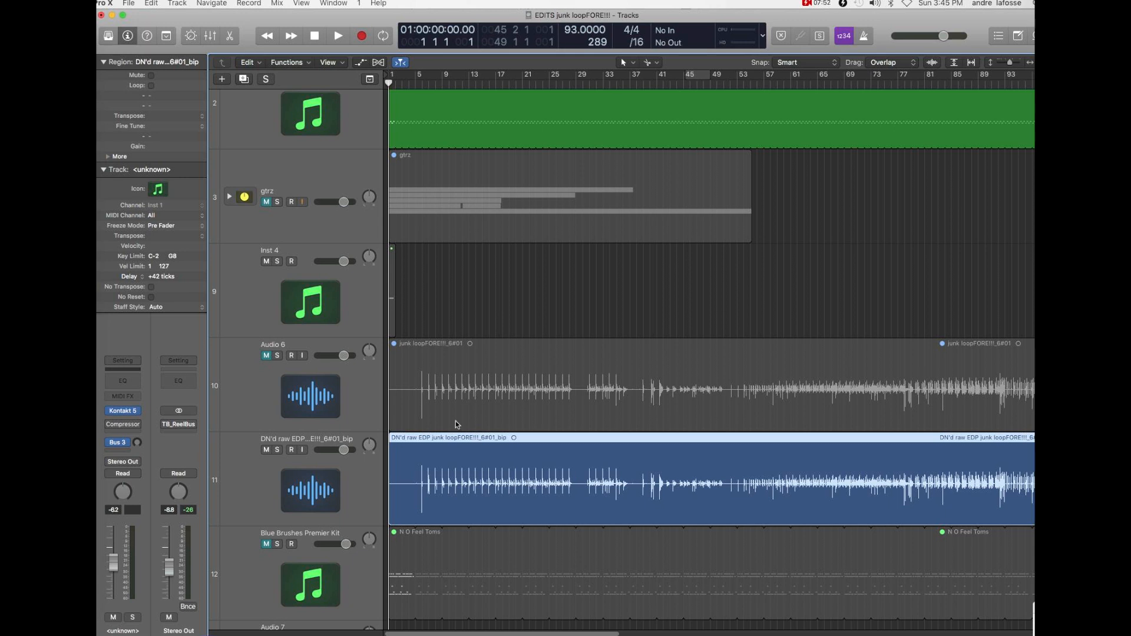
# - Play the arrangement from the start and examine the first waveform hits of the DN'd raw EDP region around bar 6
pyautogui.press('space')
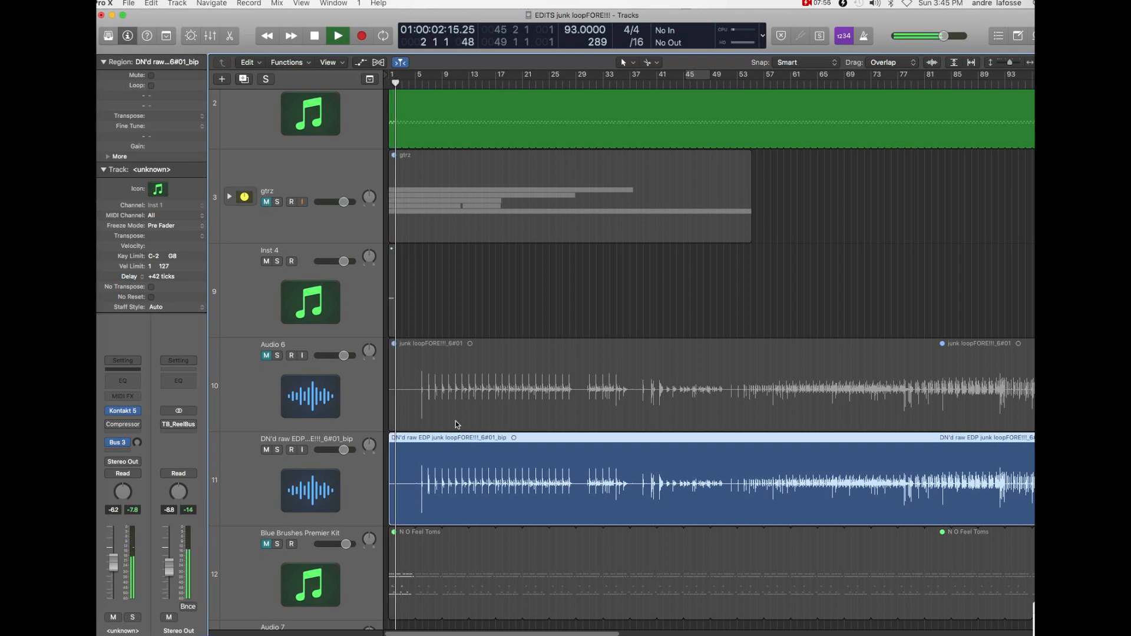
pyautogui.press('super+Right')
pyautogui.press('super+Right')
pyautogui.press('super+Right')
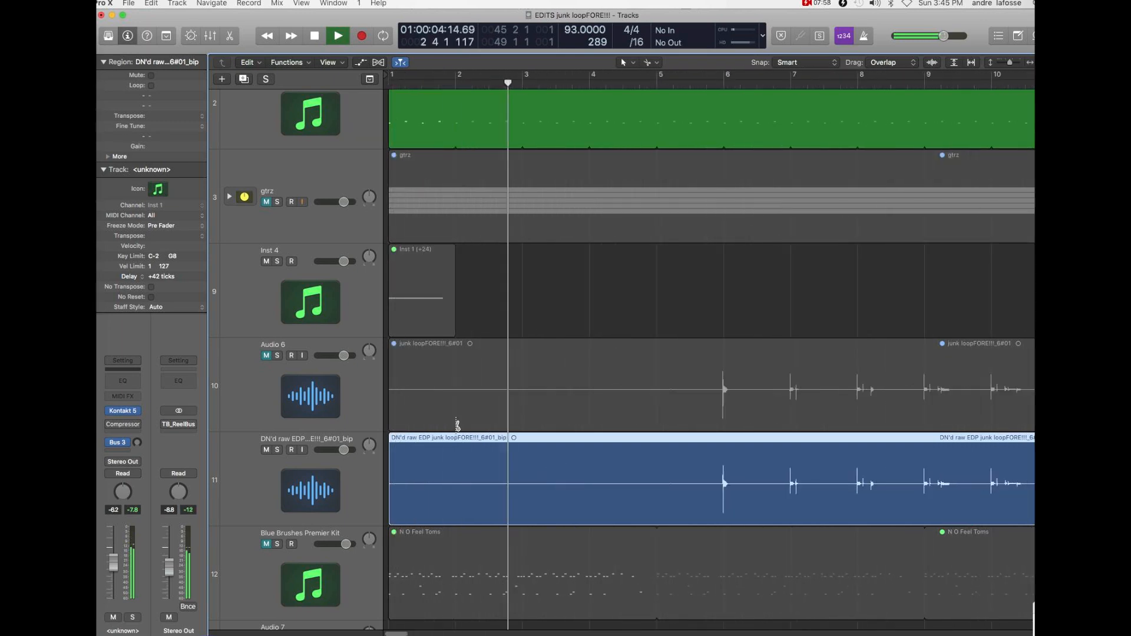
pyautogui.press('super+Down')
pyautogui.press('super+Down')
pyautogui.press('super+Right')
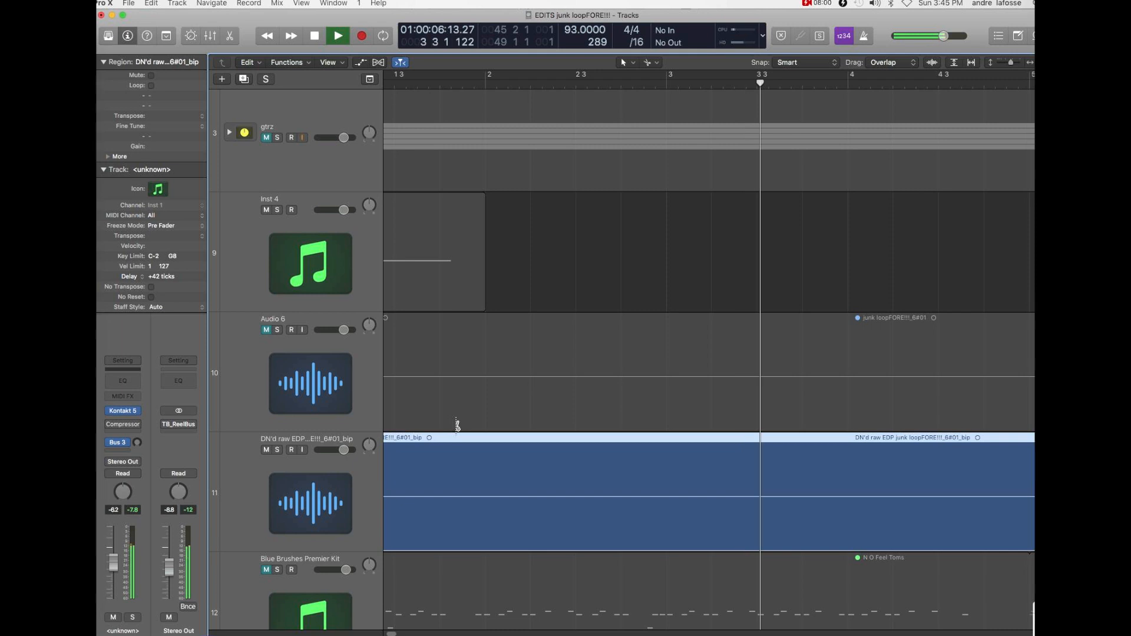
pyautogui.press('super+Up')
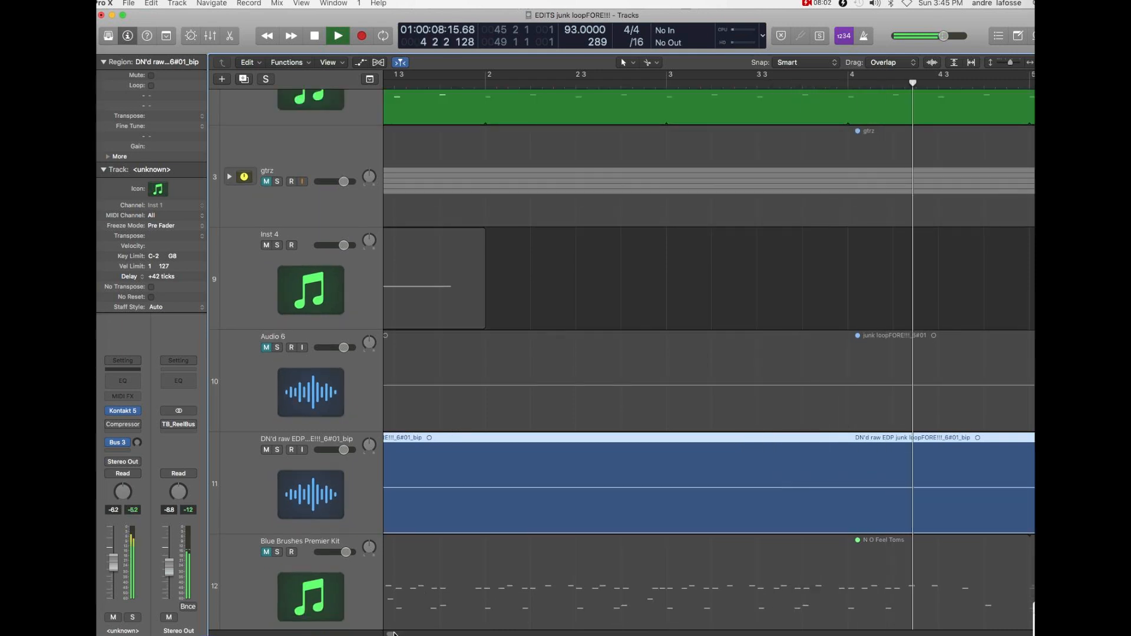
pyautogui.moveTo(393, 634); pyautogui.dragTo(402, 634)
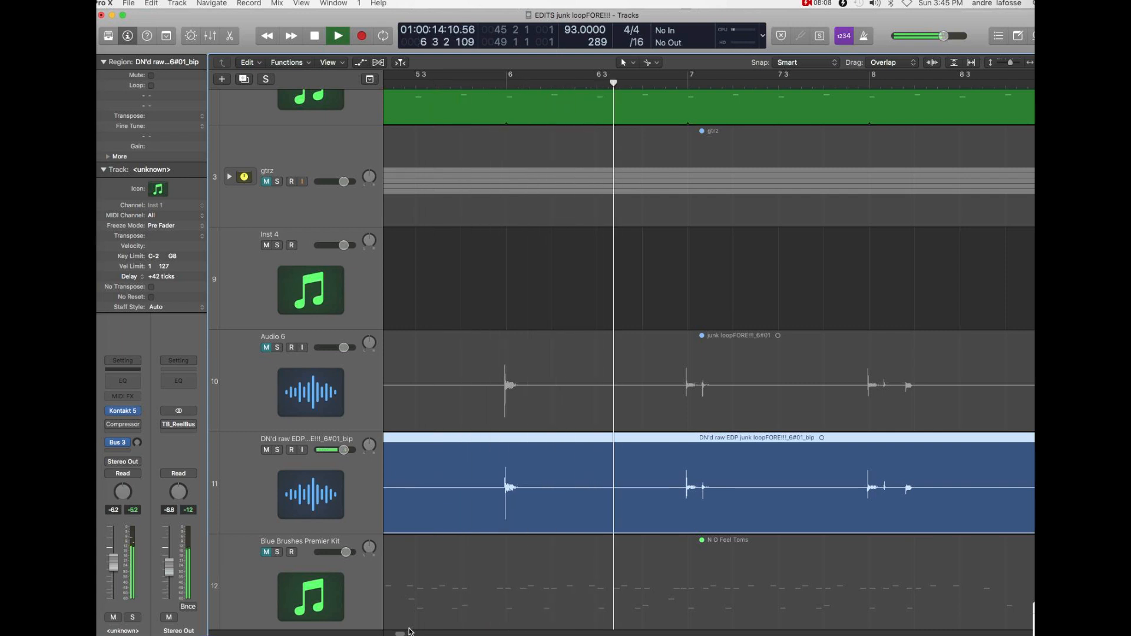
# - Raise the DN'd raw EDP track's volume during playback, and stop playback after checking the balance
pyautogui.moveTo(345, 452); pyautogui.dragTo(365, 449)
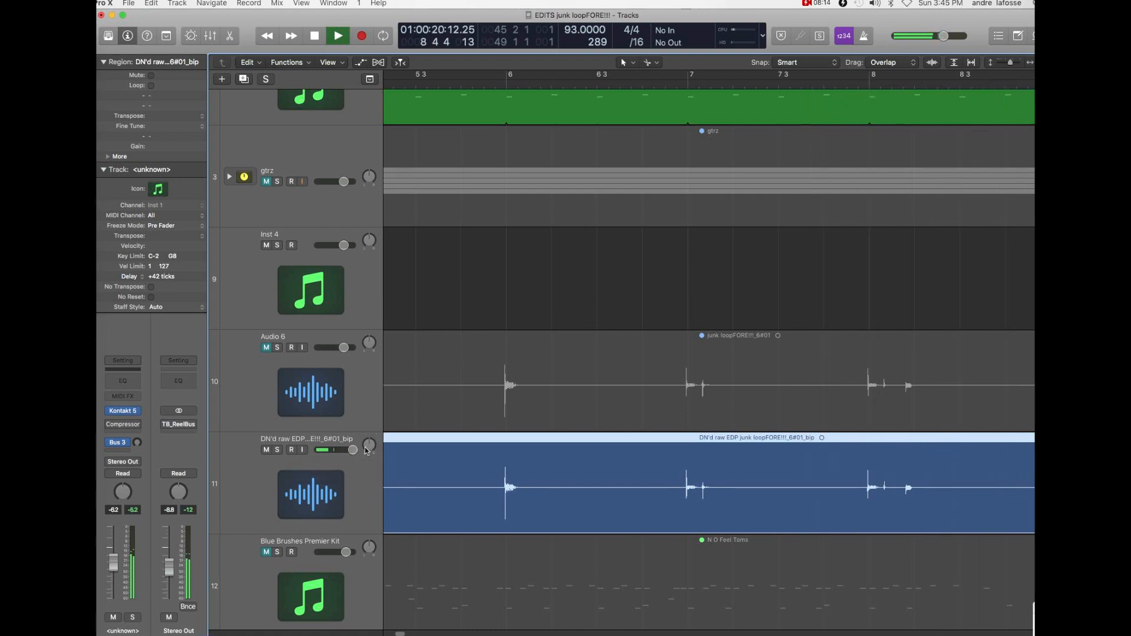
pyautogui.press('super+Left')
pyautogui.press('super+Left')
pyautogui.press('super+Left')
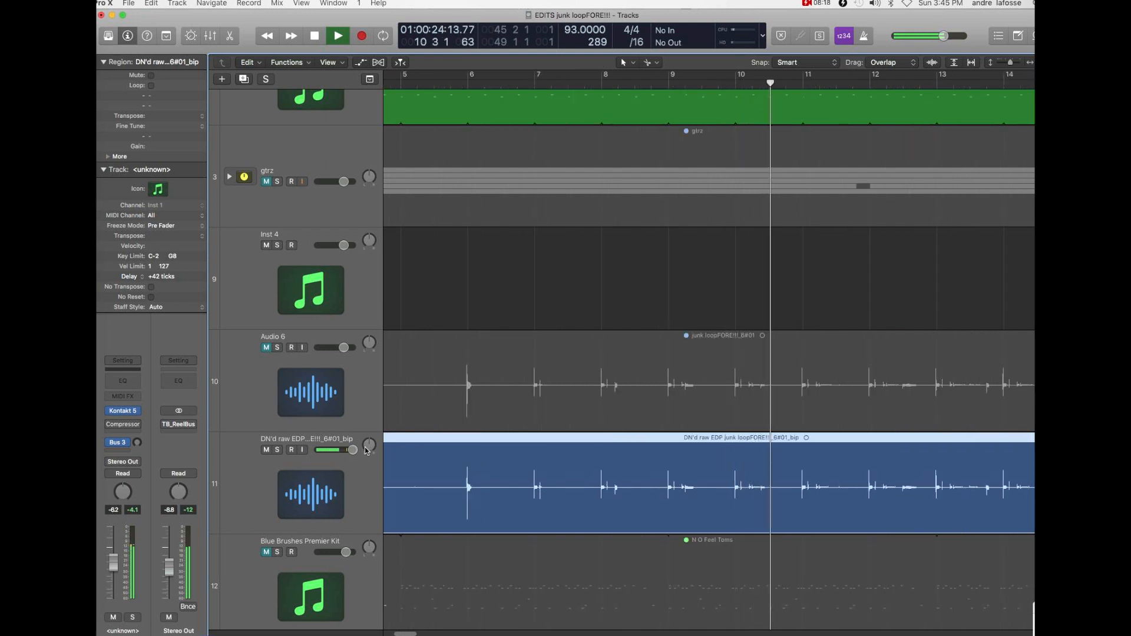
pyautogui.press('space')
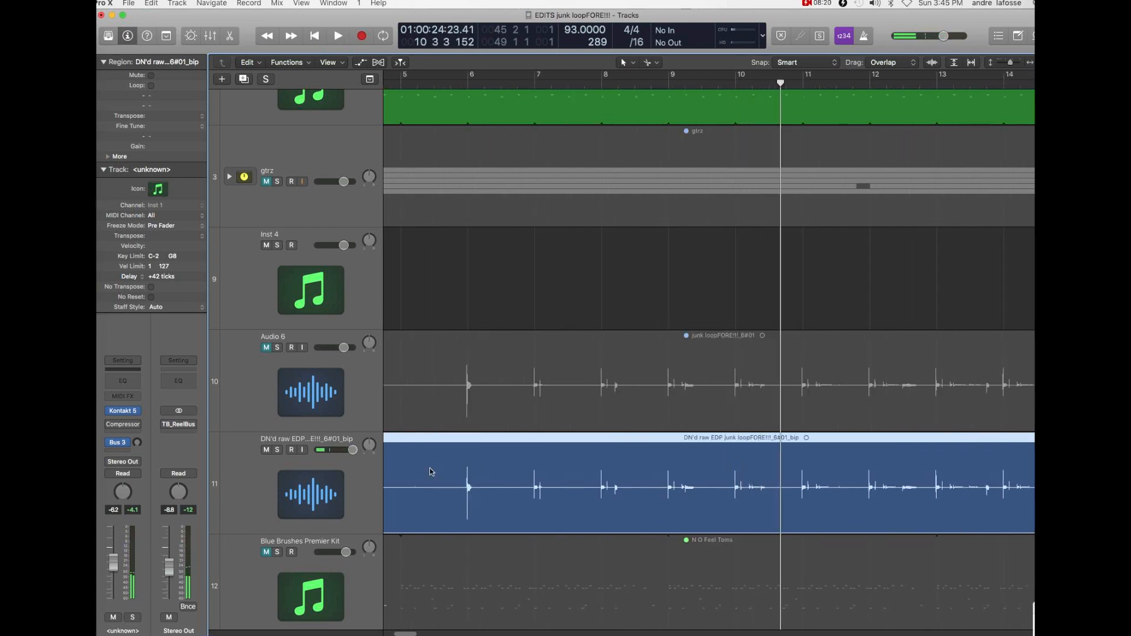
# - Place the playhead at bar 10 and examine closely how the DN'd raw EDP hit lines up with the downbeat
pyautogui.click(736, 83)
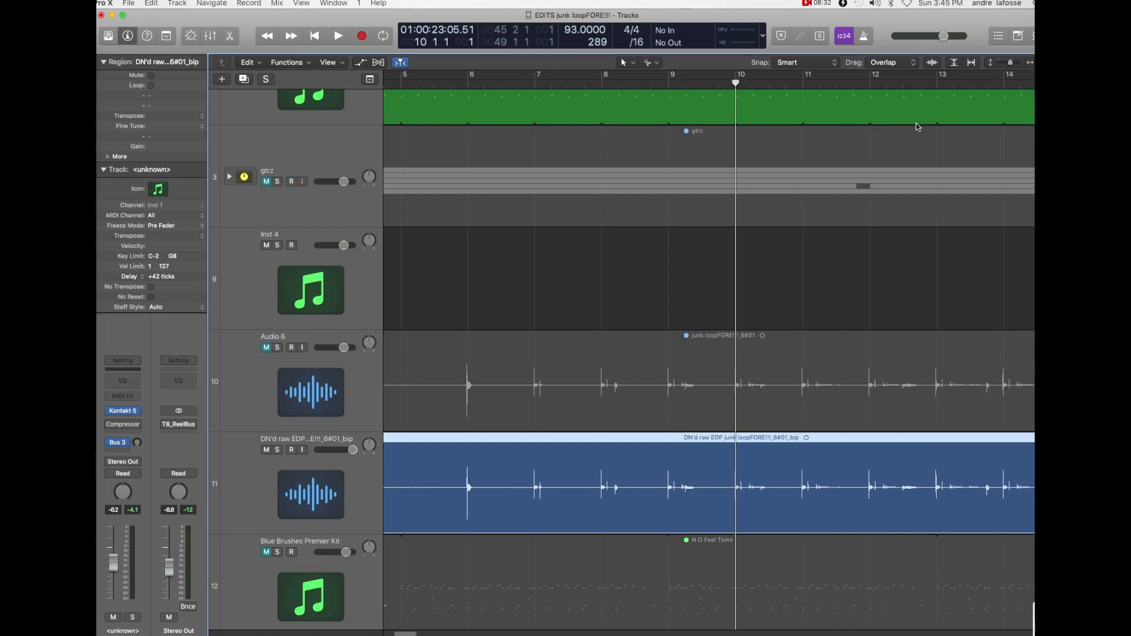
pyautogui.press('super+Right')
pyautogui.press('super+Right')
pyautogui.press('super+Right')
pyautogui.press('super+Right')
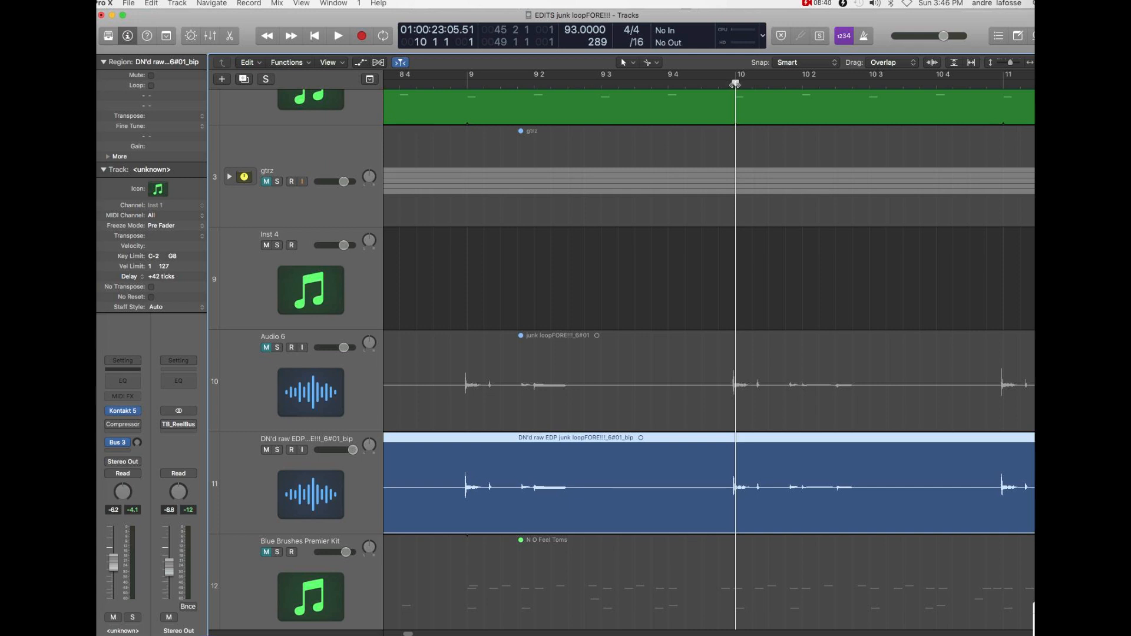
pyautogui.press('super+Right')
pyautogui.press('super+Right')
pyautogui.press('super+Right')
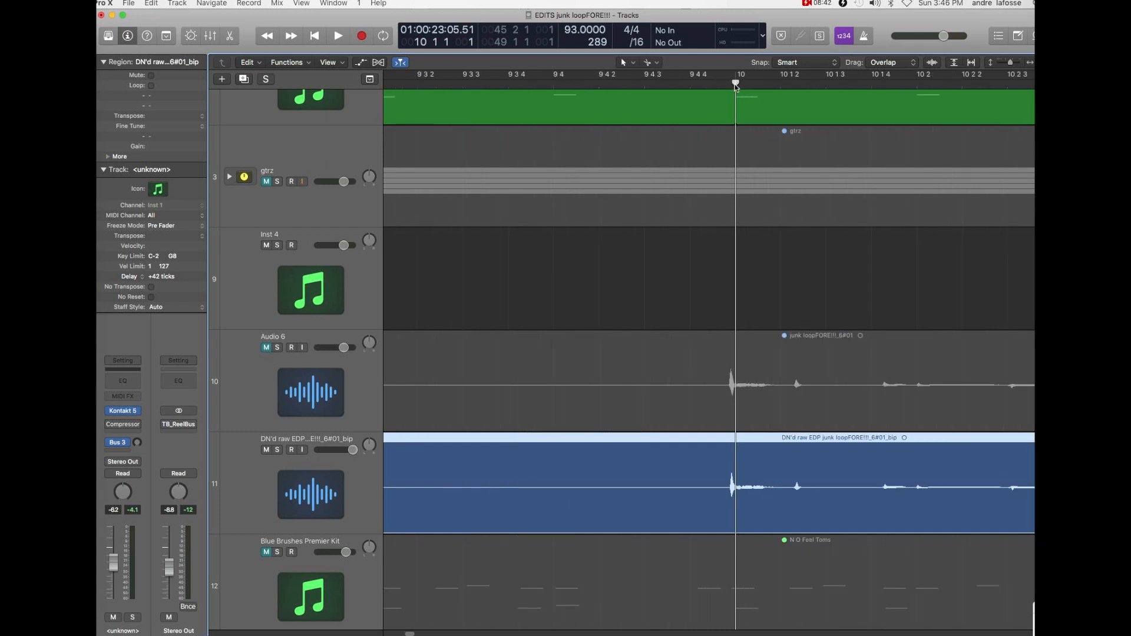
pyautogui.press('super+Right')
pyautogui.press('super+Right')
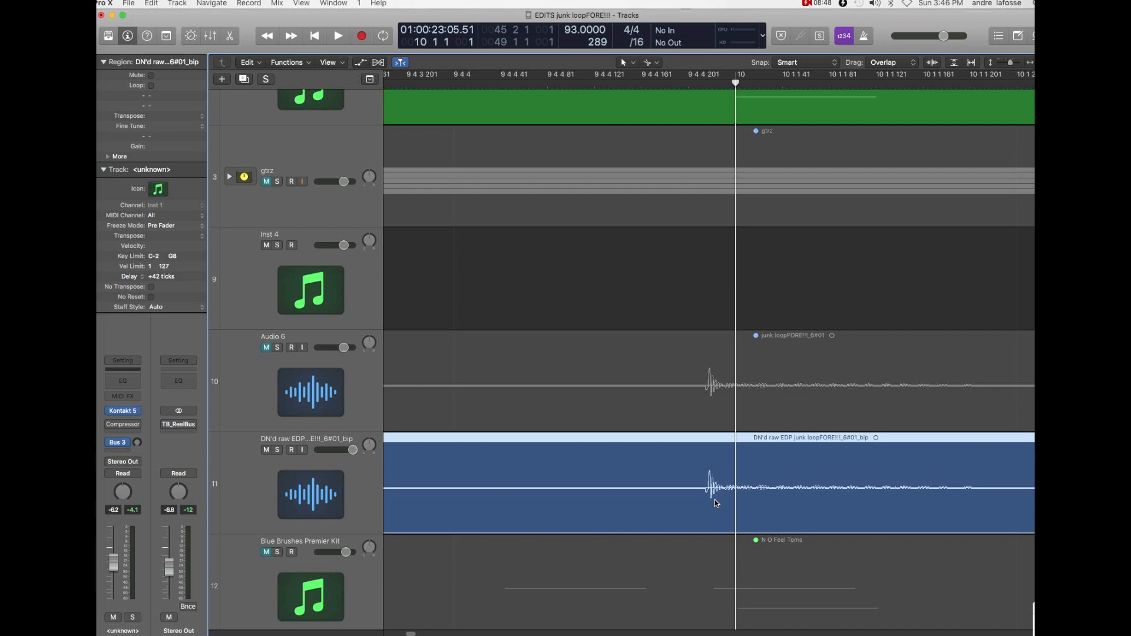
# - Widen the view around bar 10 to compare the loop's hits with the grid and the MIDI tracks
pyautogui.press('super+Up')
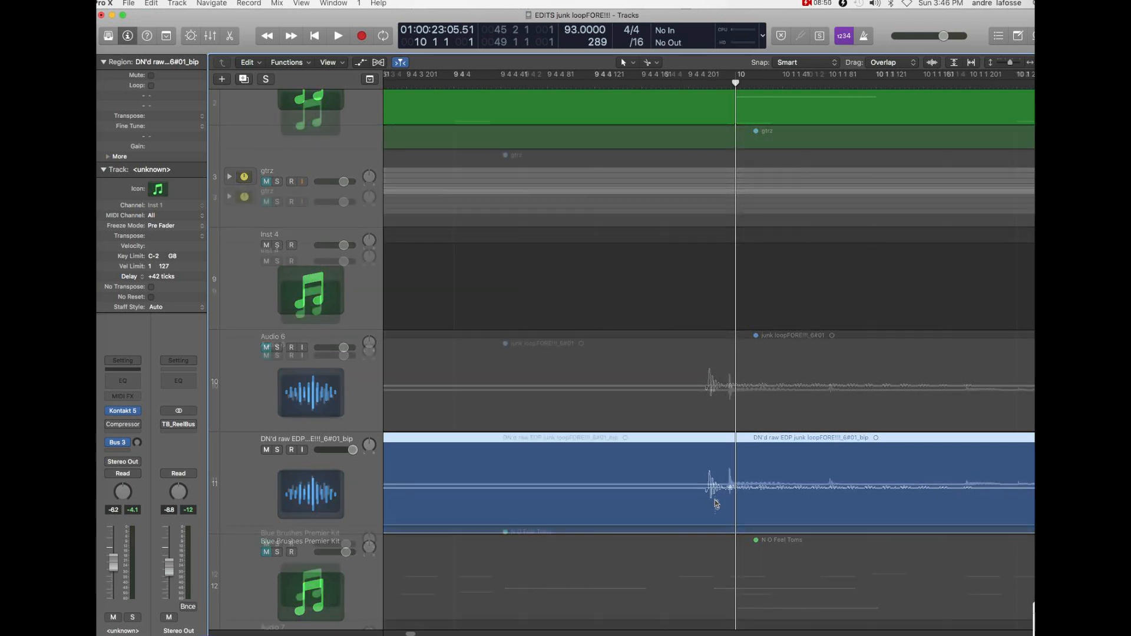
pyautogui.press('super+Left')
pyautogui.press('super+Left')
pyautogui.press('super+Up')
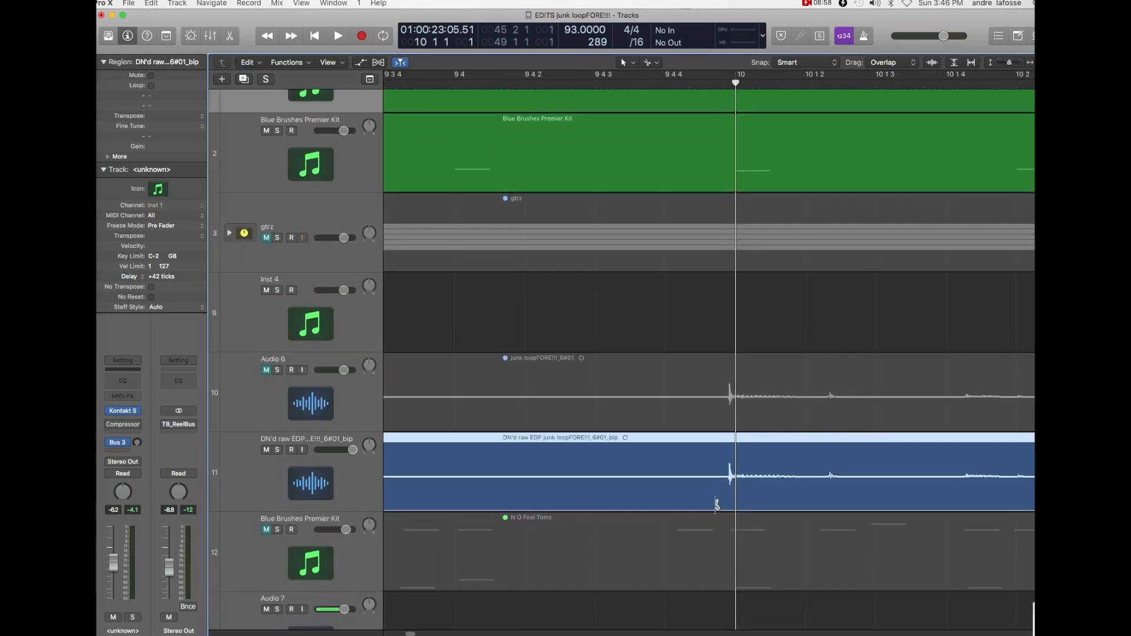
pyautogui.press('super+Left')
pyautogui.press('super+Down')
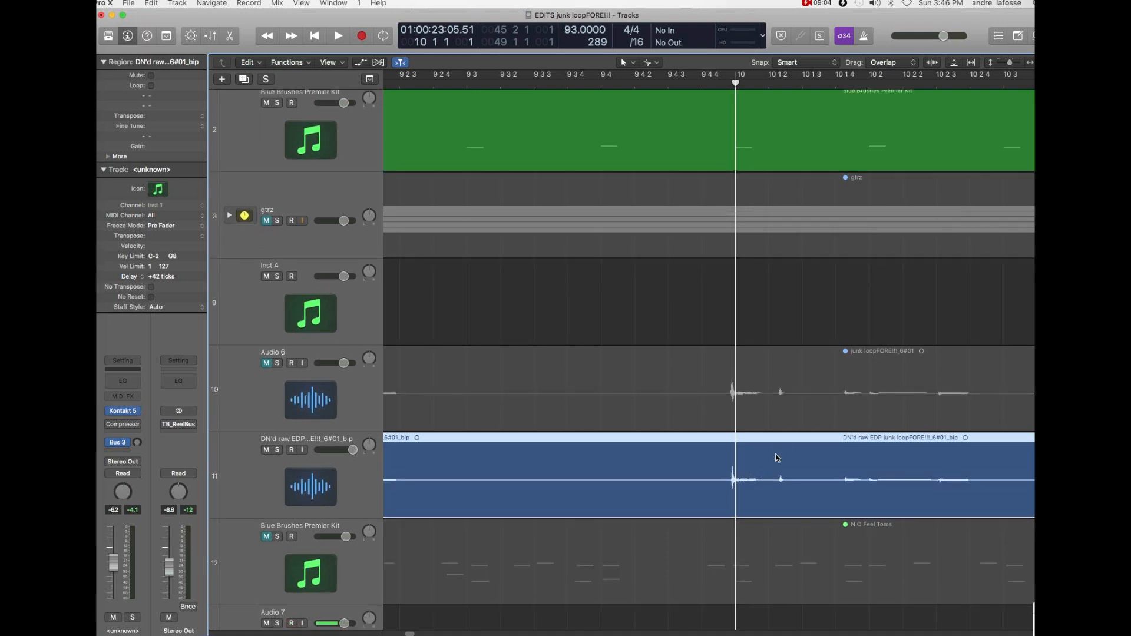
pyautogui.press('super+Left')
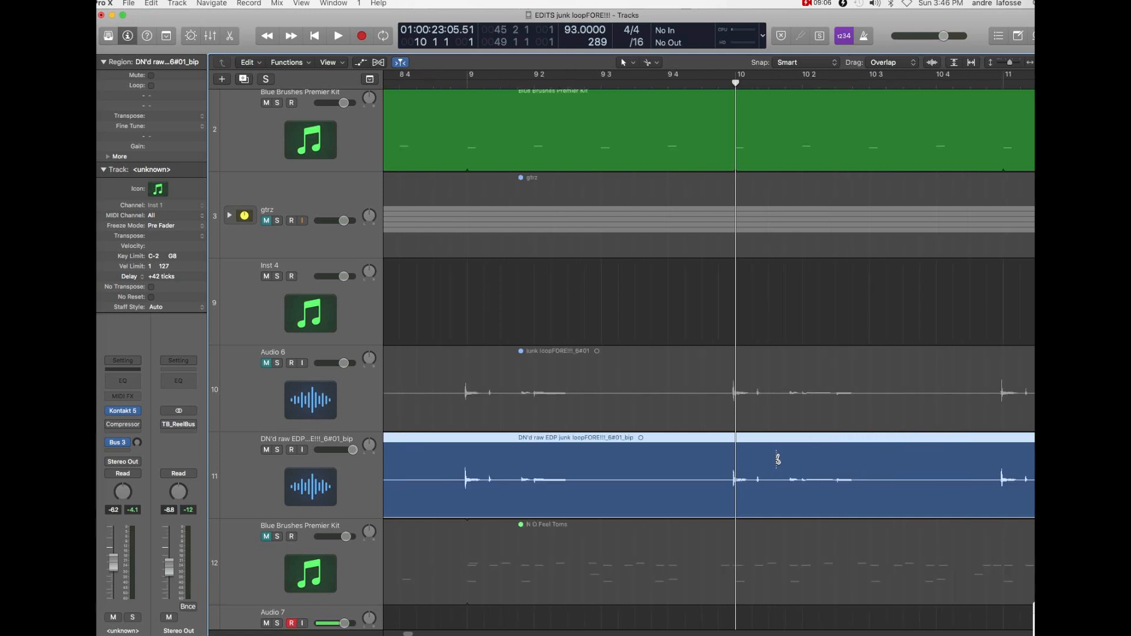
pyautogui.press('super+Up')
pyautogui.press('super+Up')
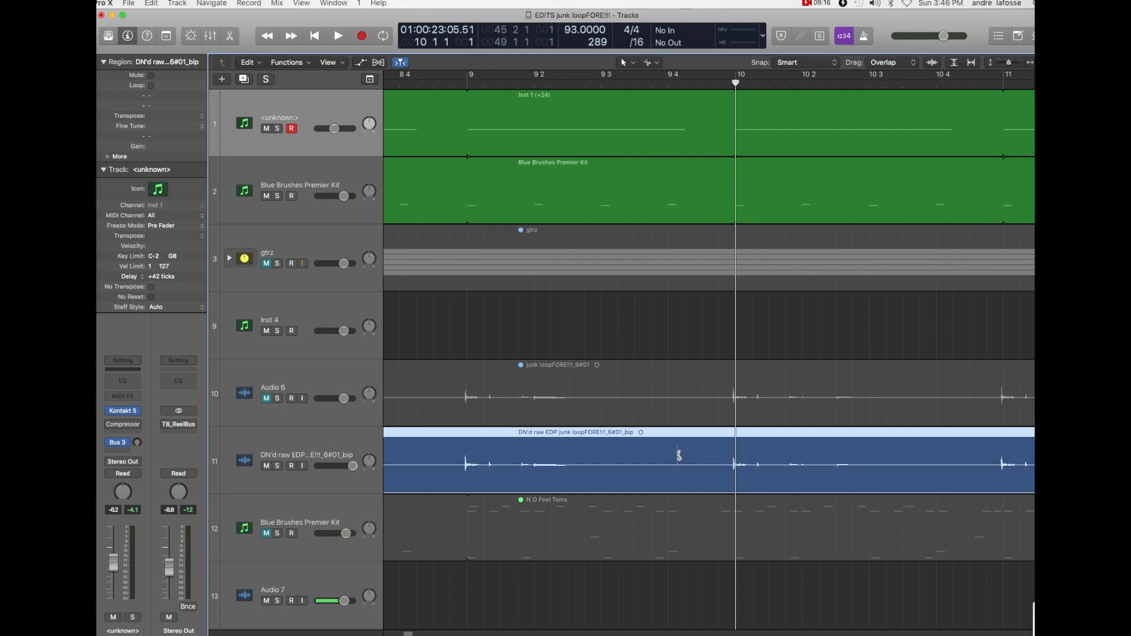
# - Split the DN'd raw EDP region at bar 9 and start playback from bar 10
pyautogui.moveTo(458, 448); pyautogui.dragTo(468, 448)
pyautogui.moveTo(594, 457); pyautogui.dragTo(593, 457)
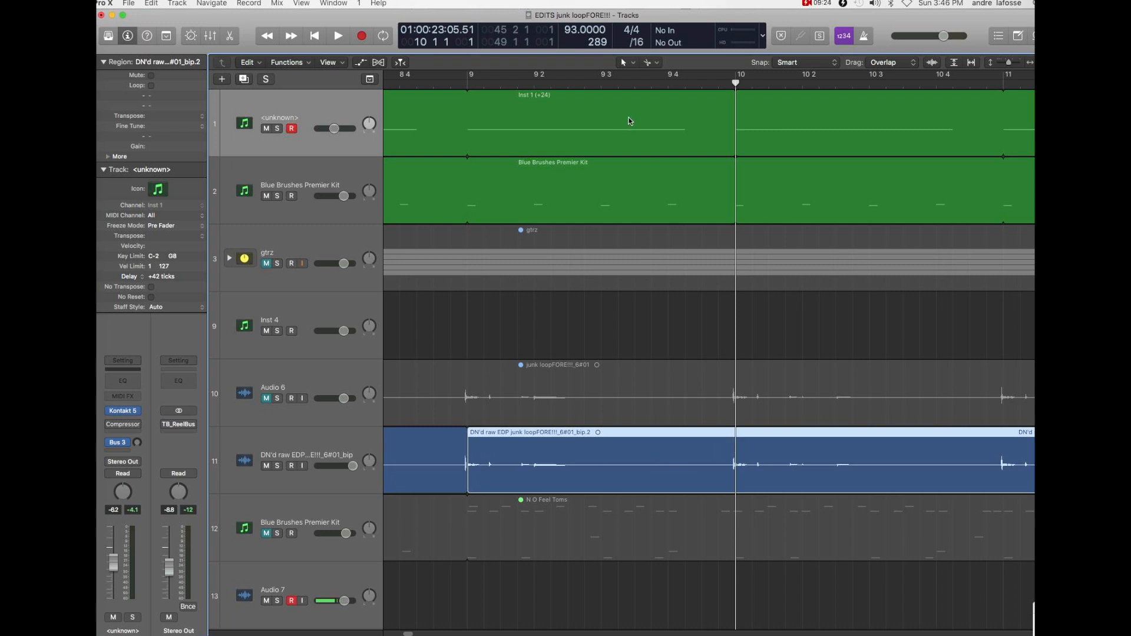
pyautogui.press('space')
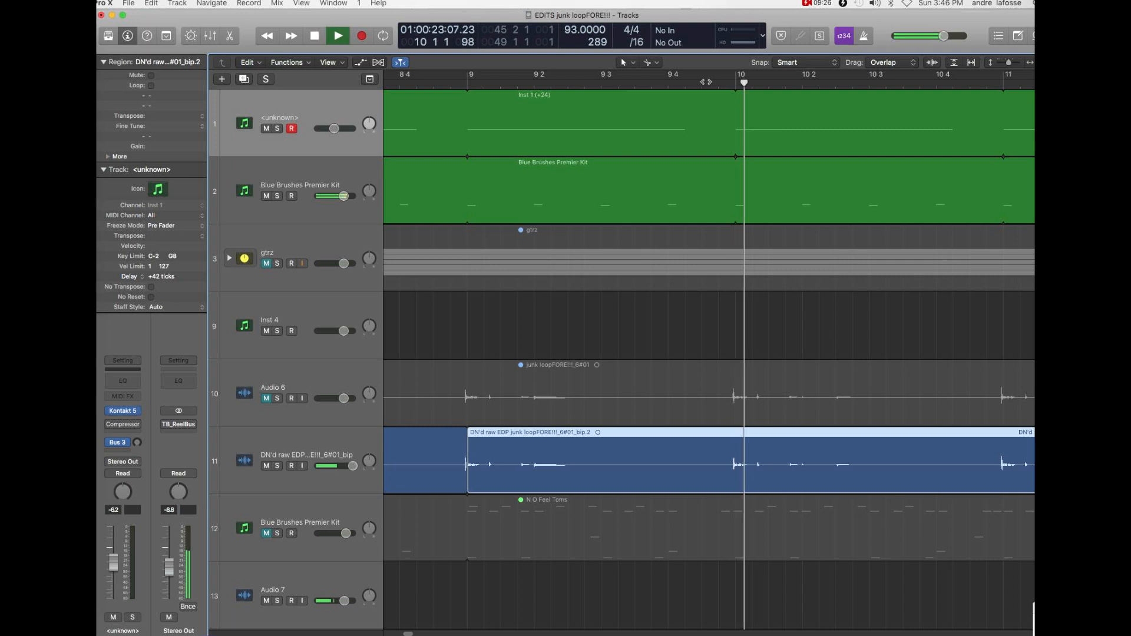
# - Lower the volume of the first instrument track and the Blue Brushes Premier Kit track below it during playback, and stop playback
pyautogui.press('super+Left')
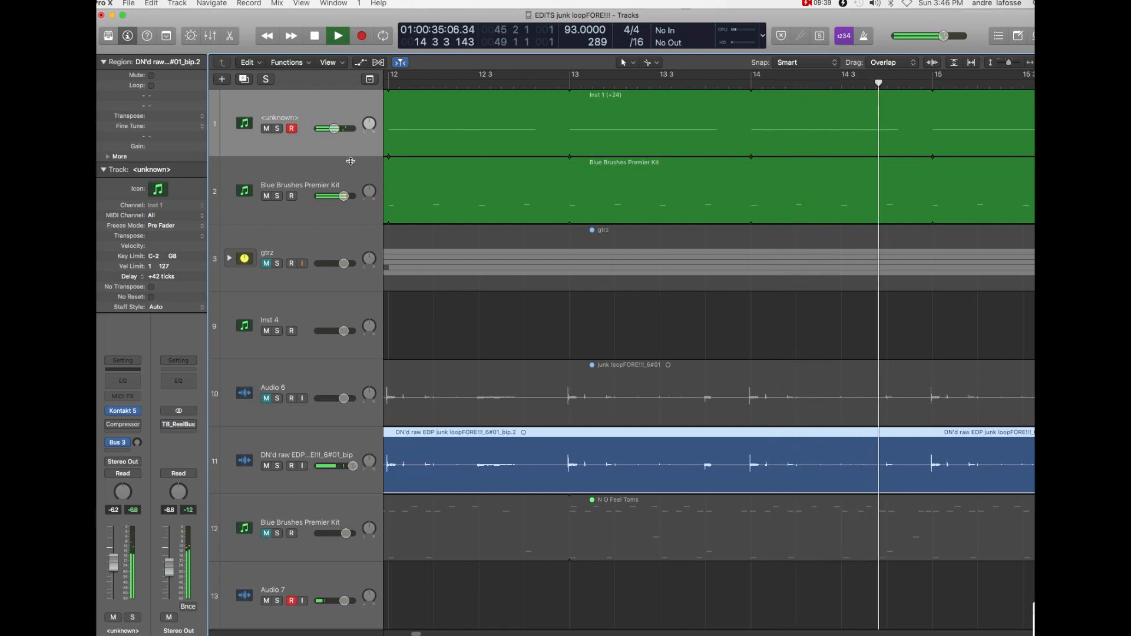
pyautogui.moveTo(334, 128); pyautogui.dragTo(335, 197)
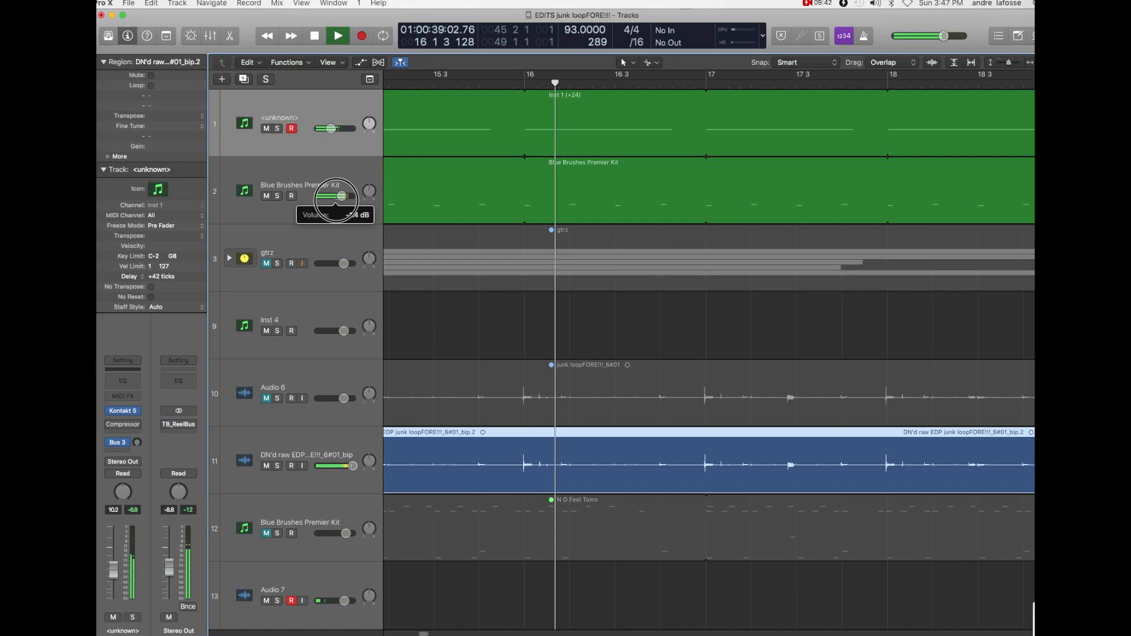
pyautogui.press('space')
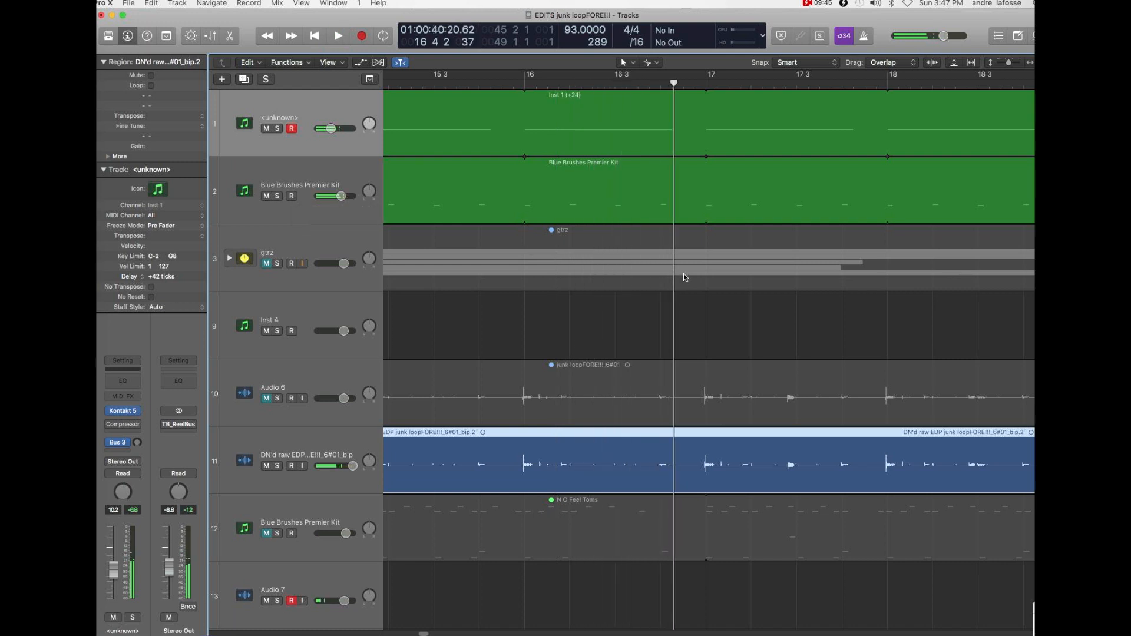
# - Place the playhead at bar 16 and split the DN'd raw EDP region at bar 15
pyautogui.click(524, 78)
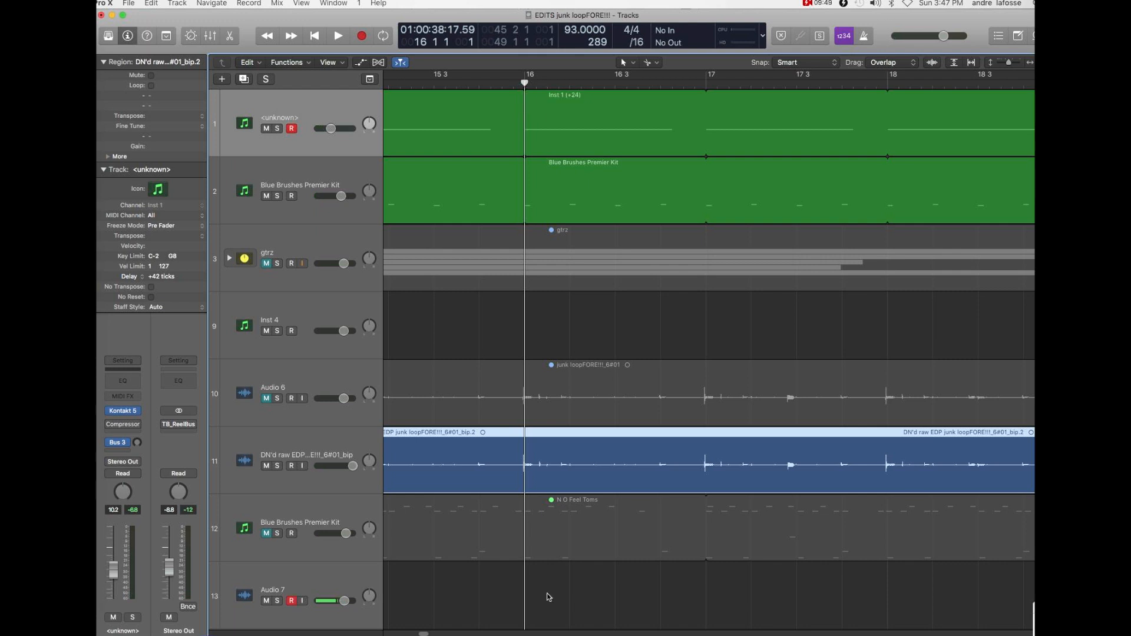
pyautogui.hscroll(-5, 423, 633)
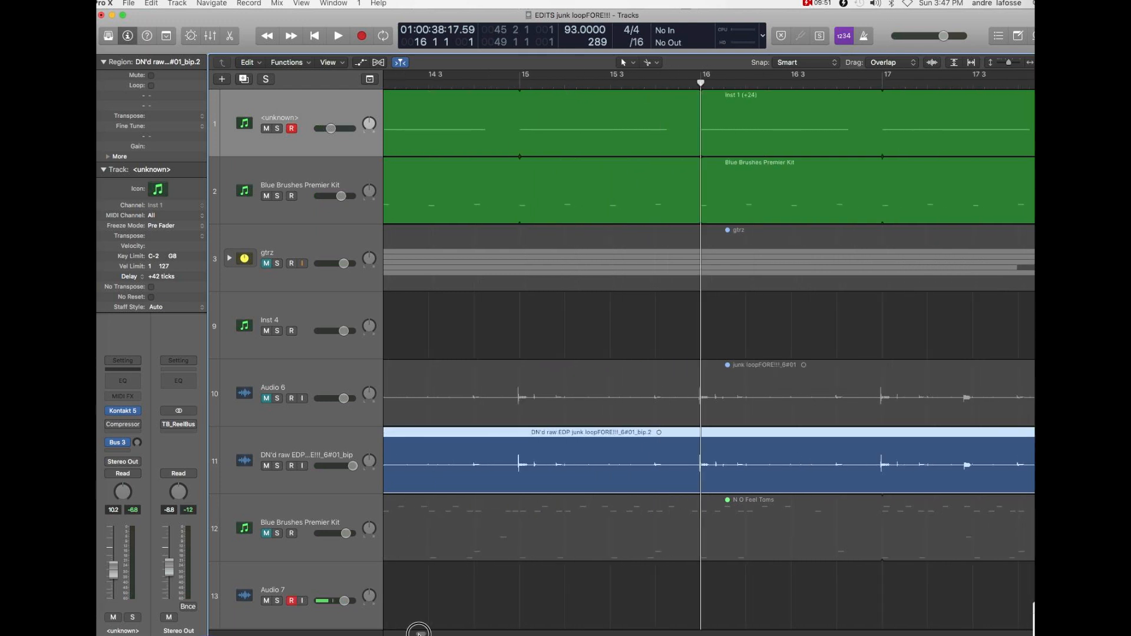
pyautogui.moveTo(519, 449); pyautogui.dragTo(518, 450)
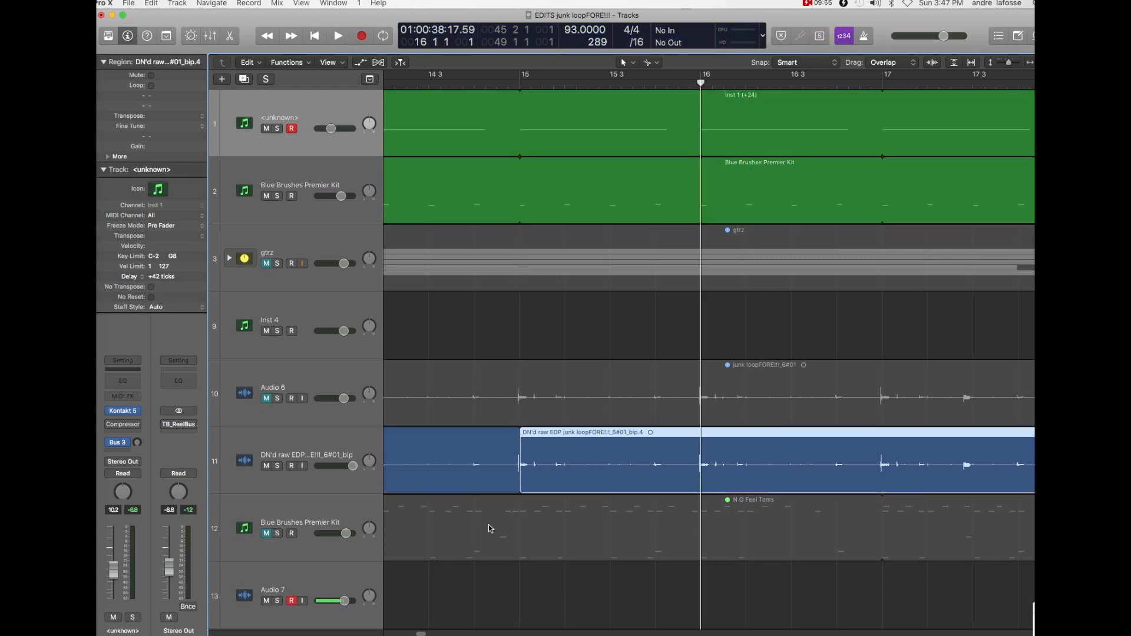
pyautogui.click(572, 582)
# - Select the DN'd raw EDP region between bars 9 and 15 and show the Color palette
pyautogui.press('super+Left')
pyautogui.press('super+Left')
pyautogui.press('super+Left')
pyautogui.press('super+Left')
pyautogui.press('super+Left')
pyautogui.press('super+Left')
pyautogui.press('super+Left')
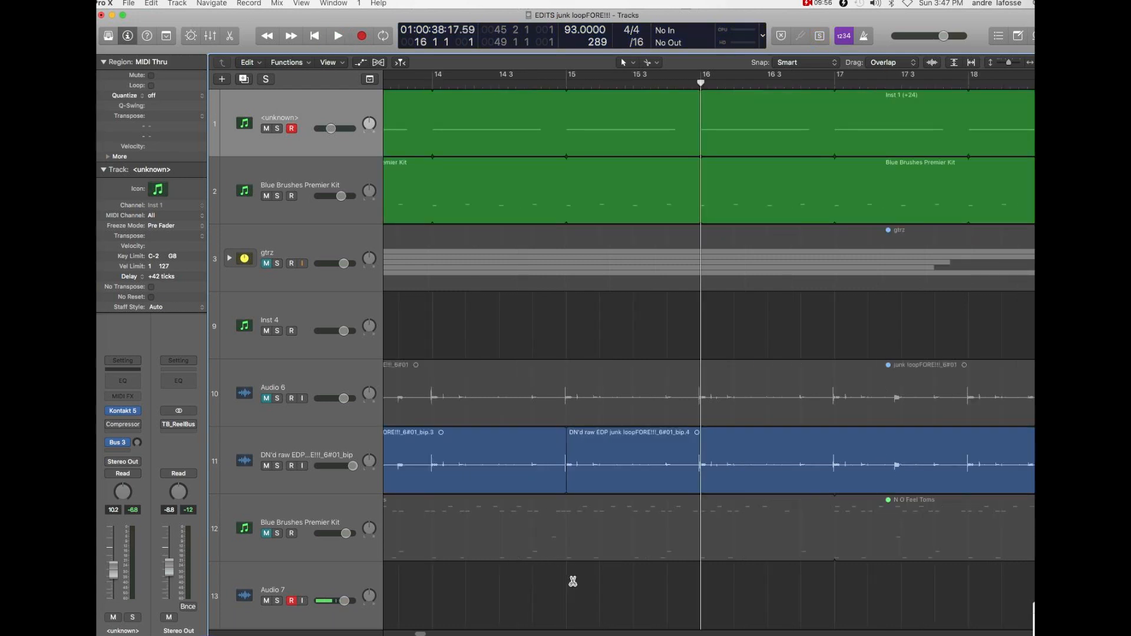
pyautogui.moveTo(422, 632); pyautogui.dragTo(411, 629)
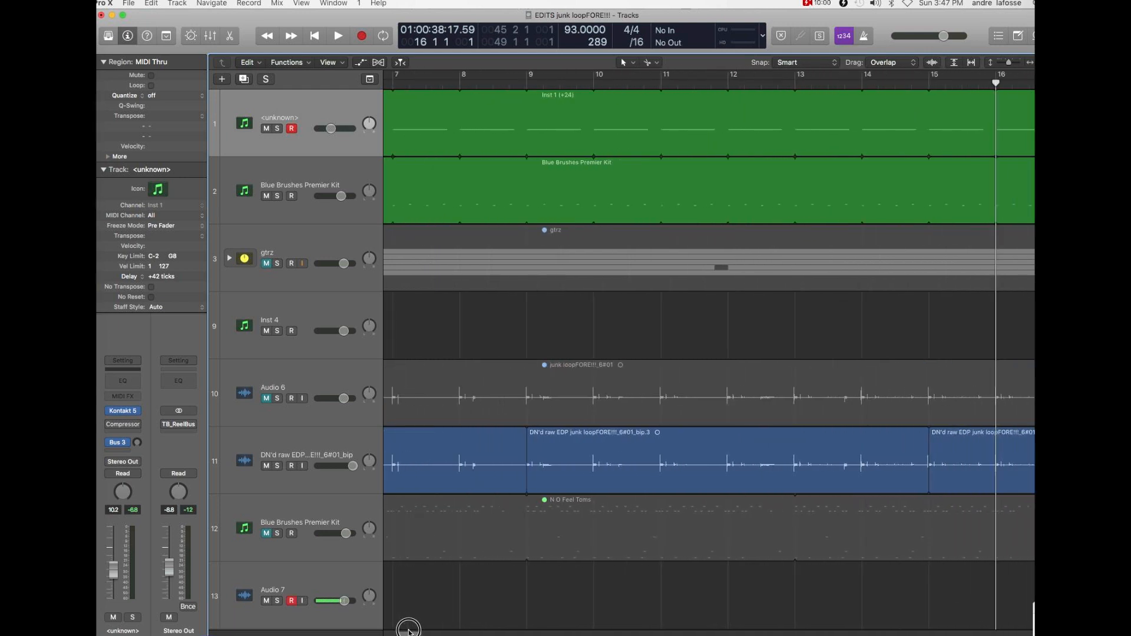
pyautogui.click(706, 448)
pyautogui.rightClick(706, 452)
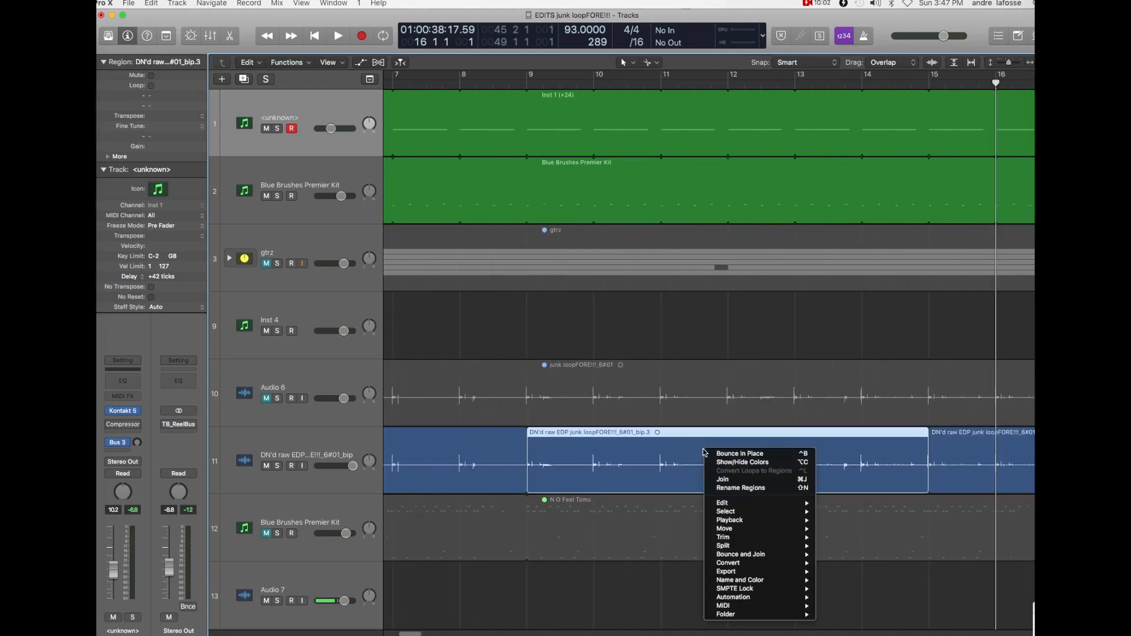
pyautogui.click(729, 463)
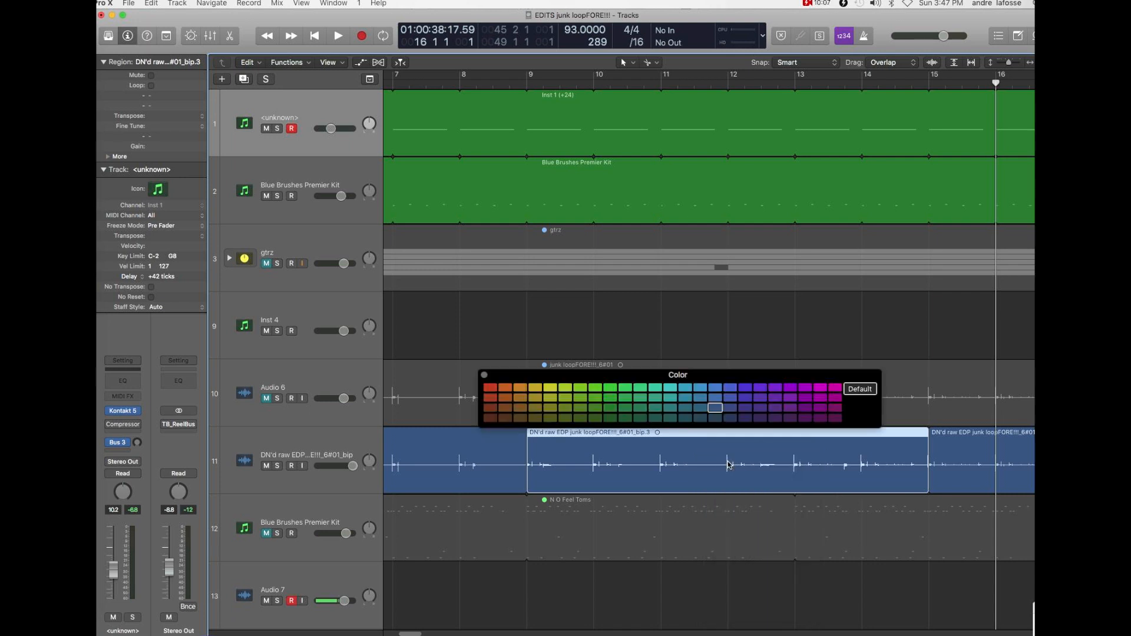
# - Color the Audio 6 junk loop region and the DN'd raw EDP region between bars 9 and 15 dark yellow
pyautogui.moveTo(666, 364); pyautogui.dragTo(721, 271)
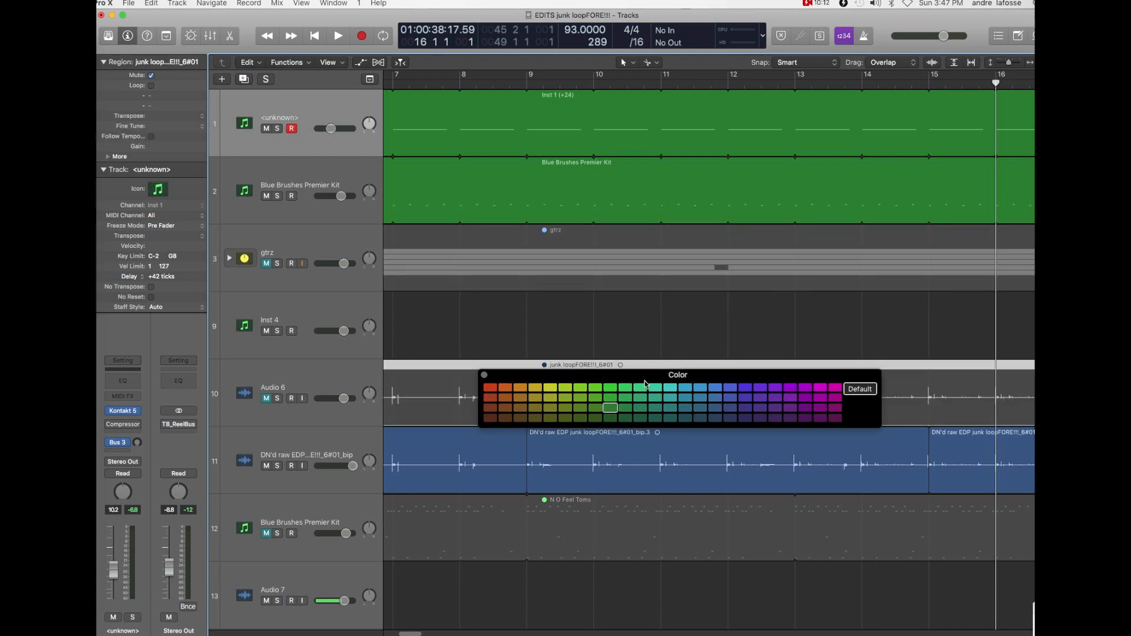
pyautogui.click(538, 419)
pyautogui.moveTo(555, 375); pyautogui.dragTo(636, 478)
pyautogui.click(654, 450)
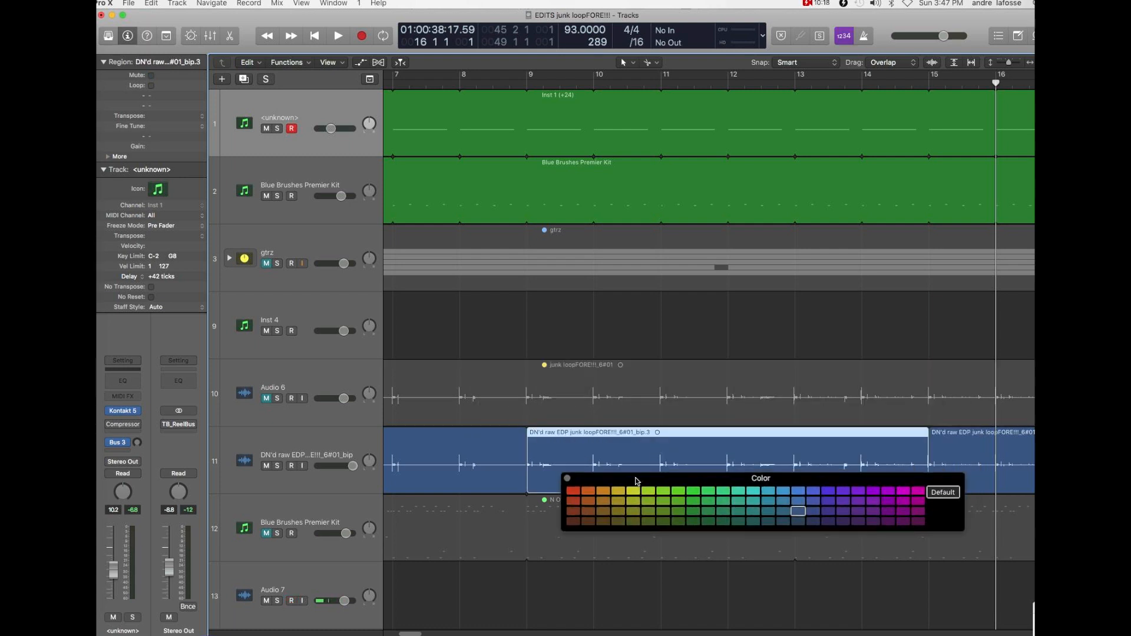
pyautogui.click(618, 520)
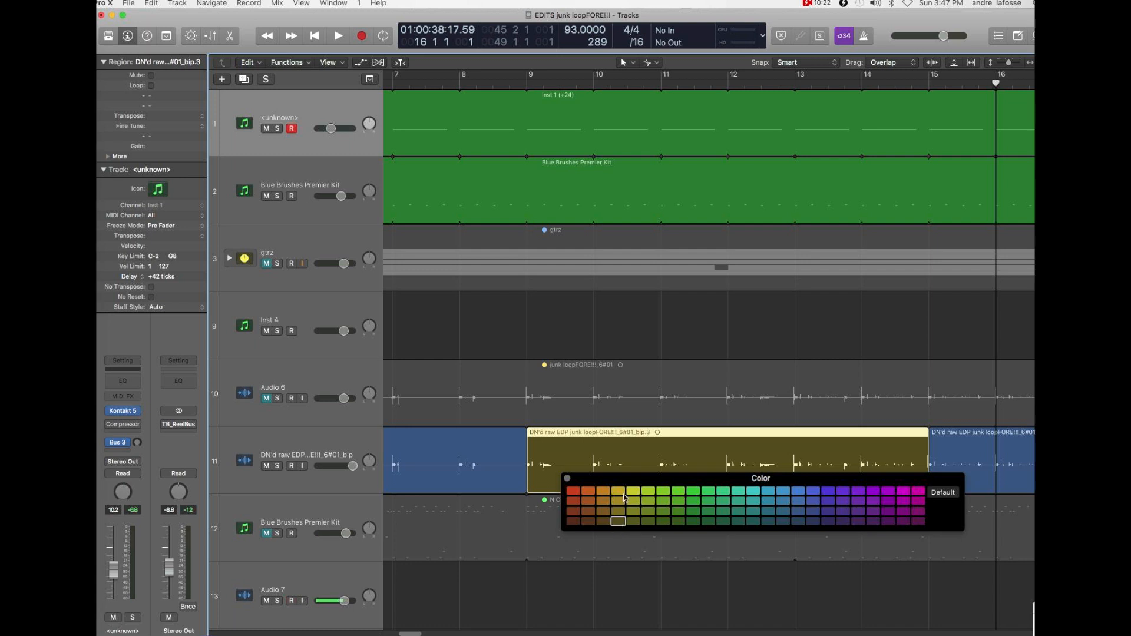
pyautogui.moveTo(629, 476); pyautogui.dragTo(633, 545)
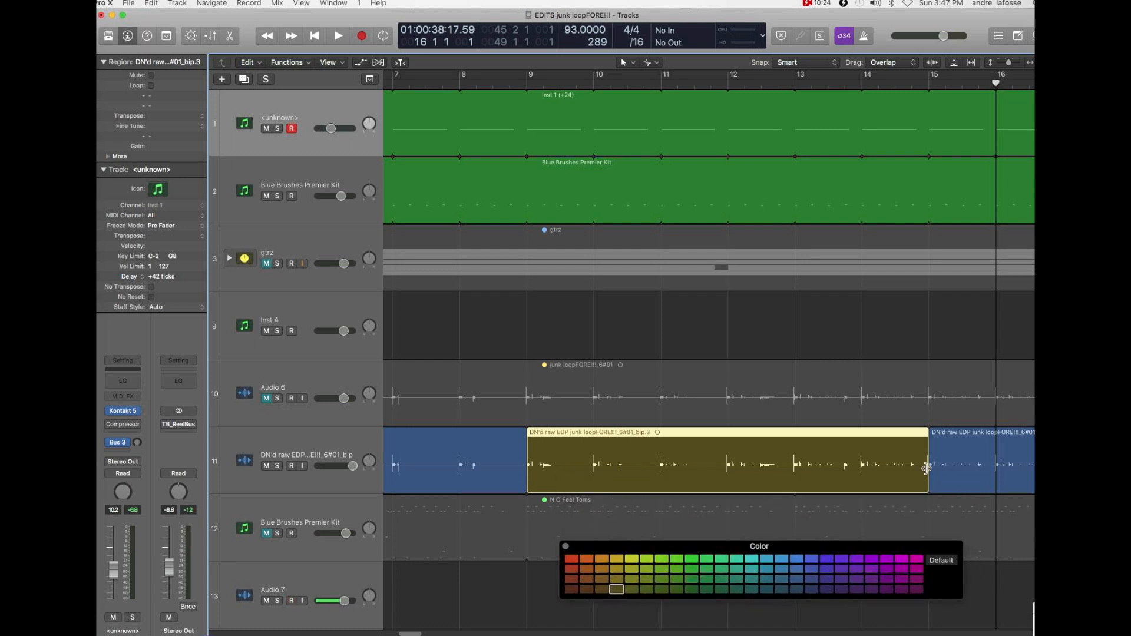
# - Play the arrangement from bar 15 to just before bar 24, listening for where the loop changes
pyautogui.click(929, 85)
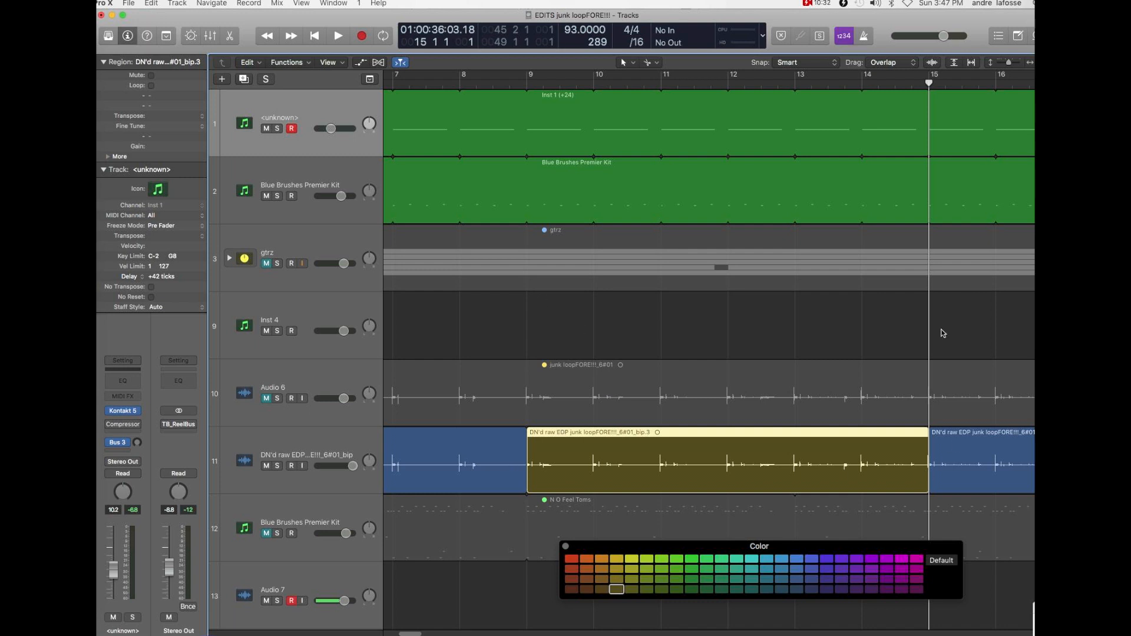
pyautogui.press('space')
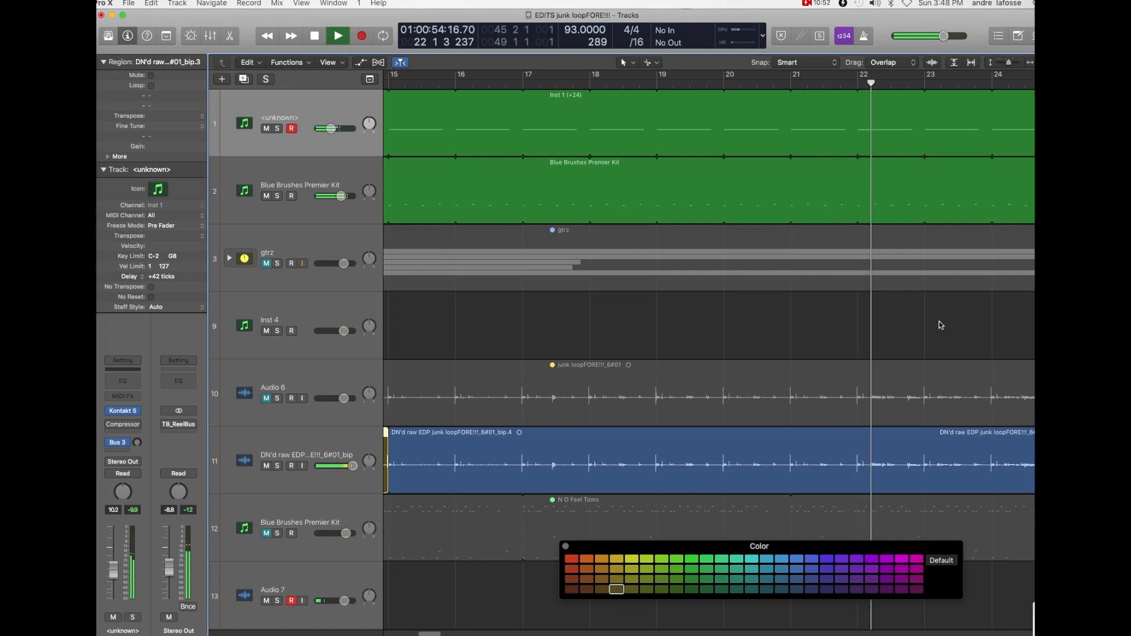
pyautogui.press('space')
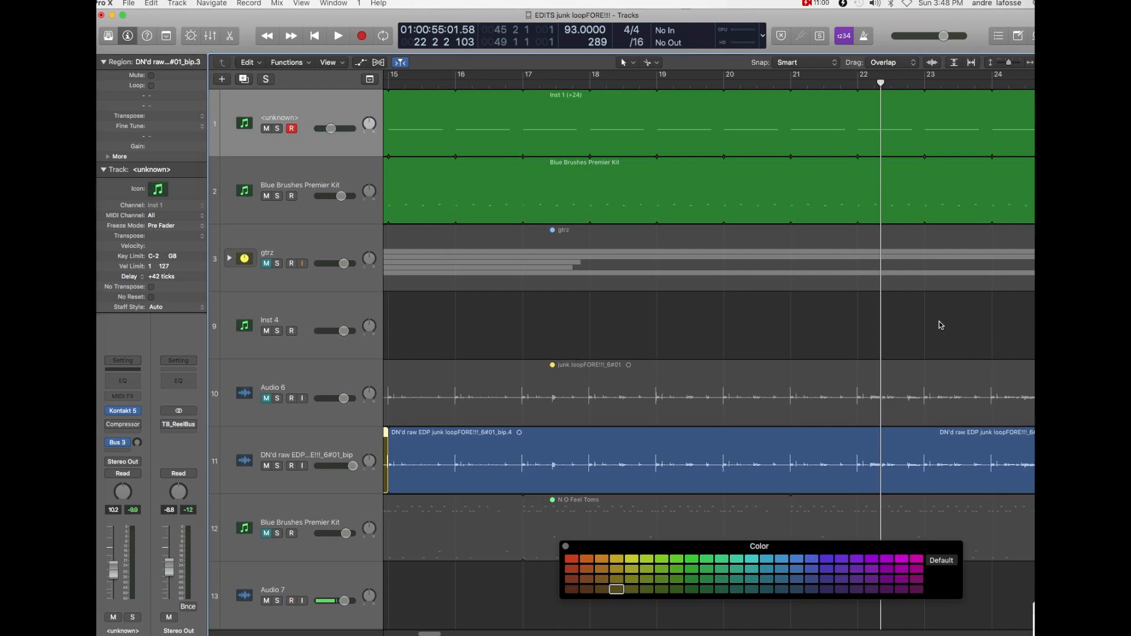
pyautogui.press('space')
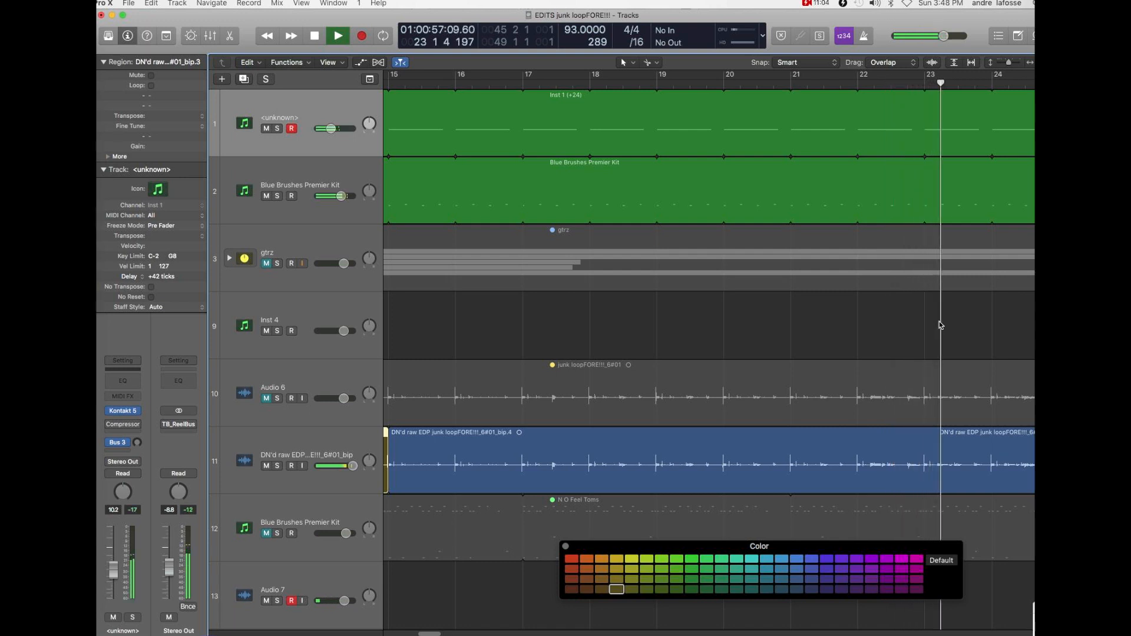
pyautogui.press('space')
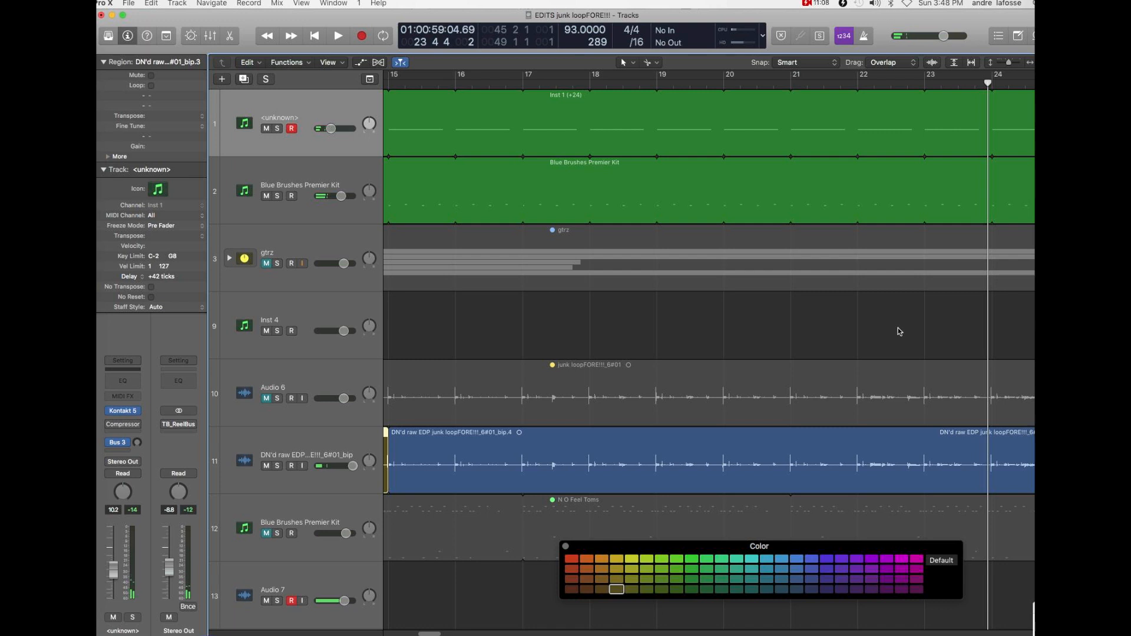
# - Split the DN'd raw EDP region at bar 22 and play from there to the end of bar 28
pyautogui.click(840, 451)
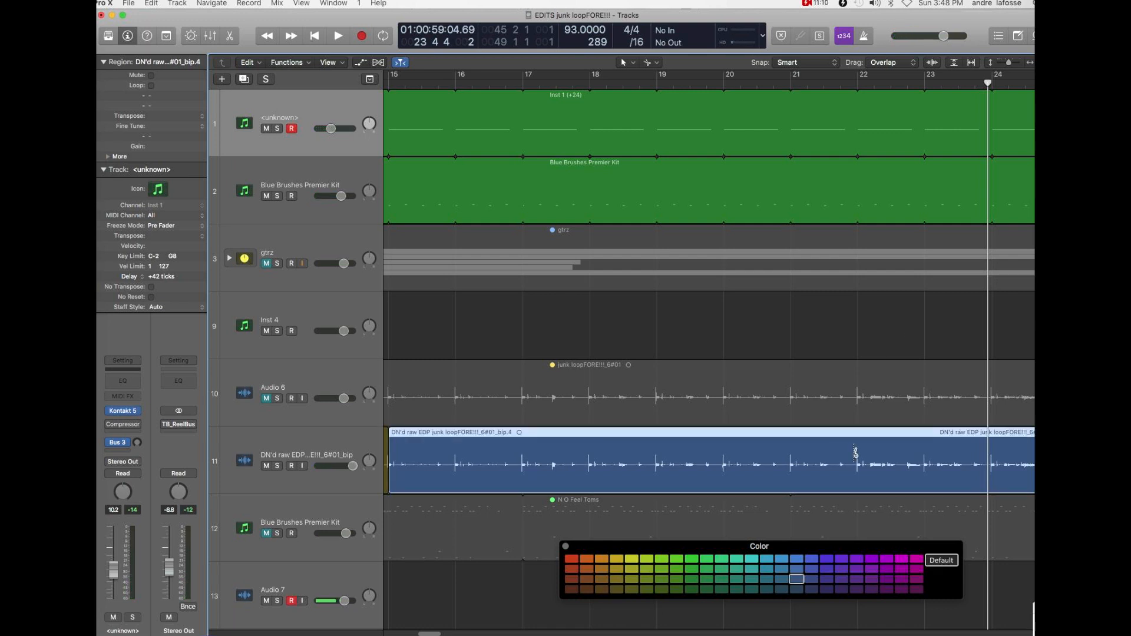
pyautogui.click(858, 451)
pyautogui.click(859, 87)
pyautogui.press('space')
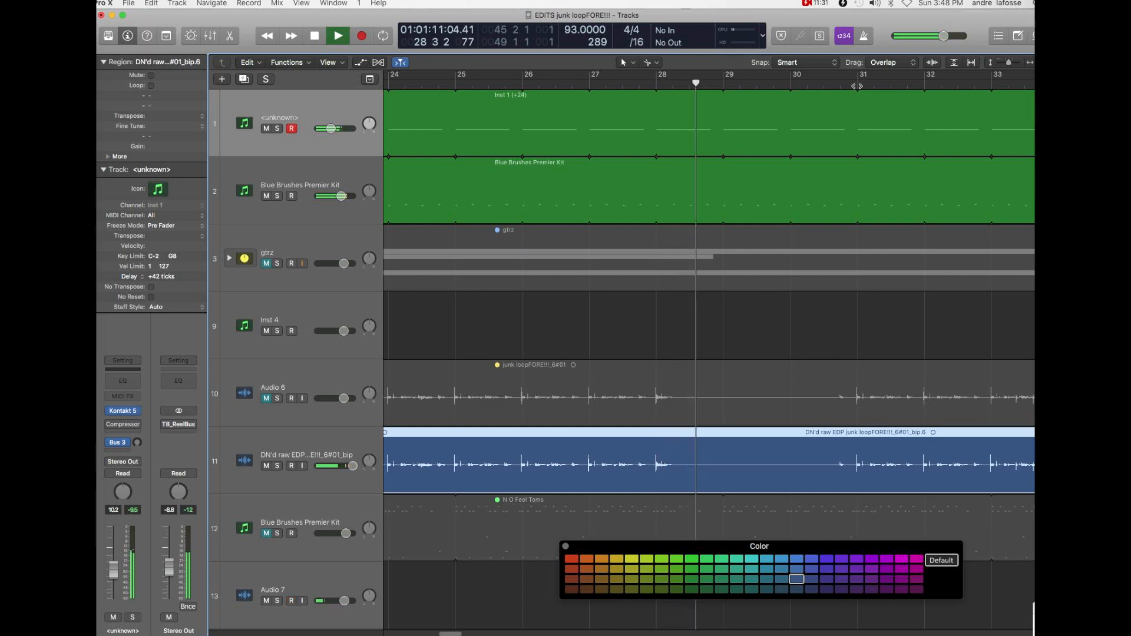
pyautogui.press('space')
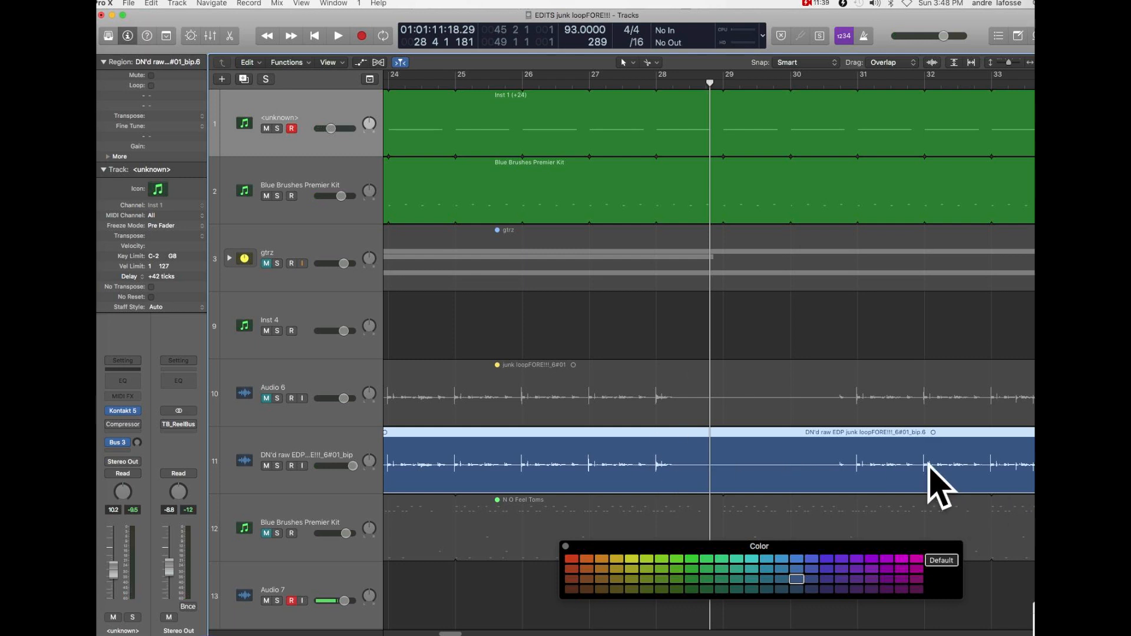
# - Split the DN'd raw EDP region at bar 28 and color the section between bars 22 and 28 dark red
pyautogui.click(654, 452)
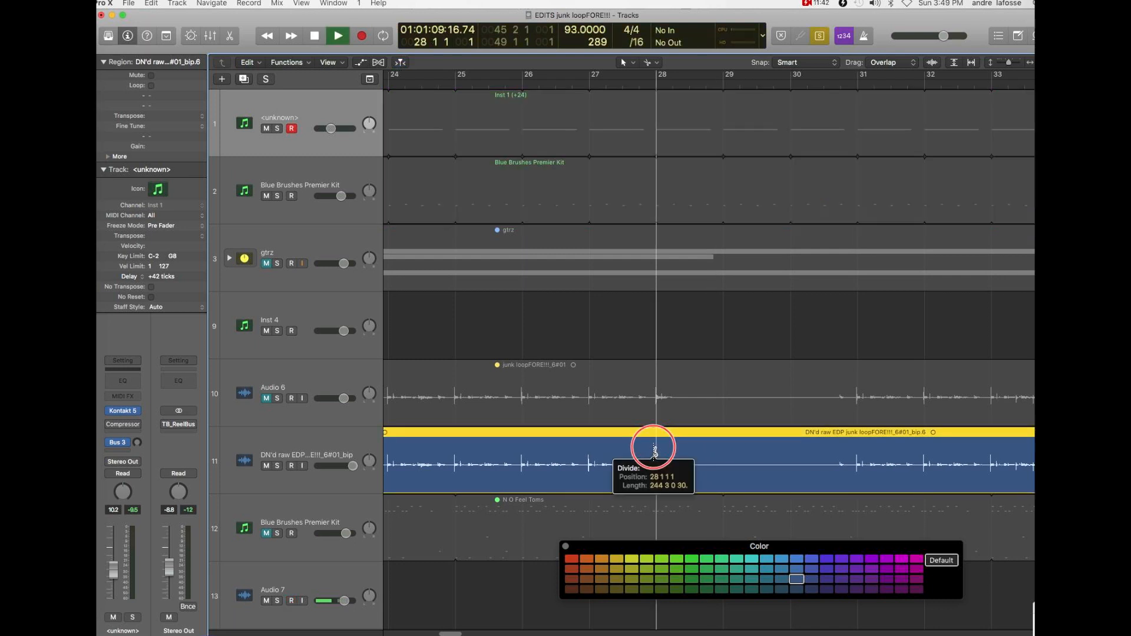
pyautogui.click(687, 349)
pyautogui.press('super+Left')
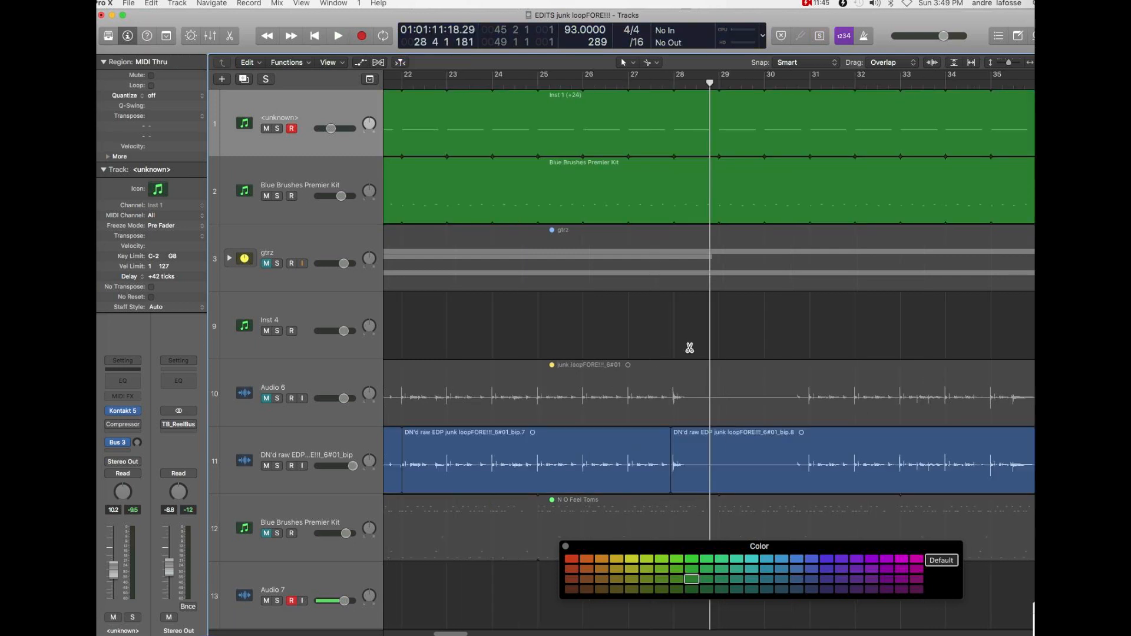
pyautogui.click(619, 460)
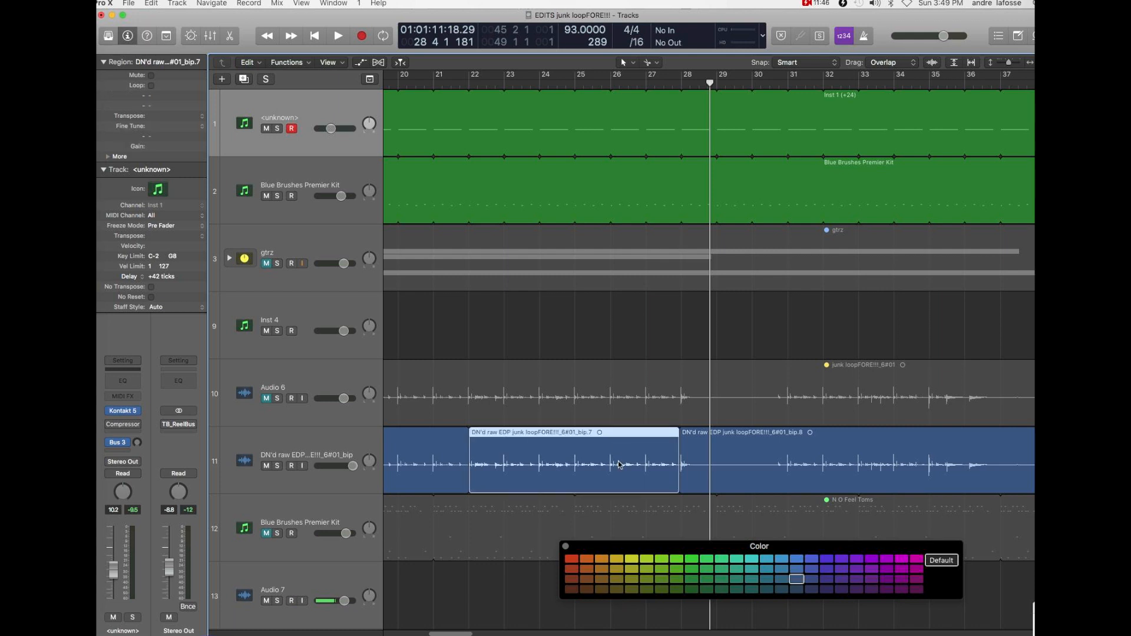
pyautogui.click(571, 589)
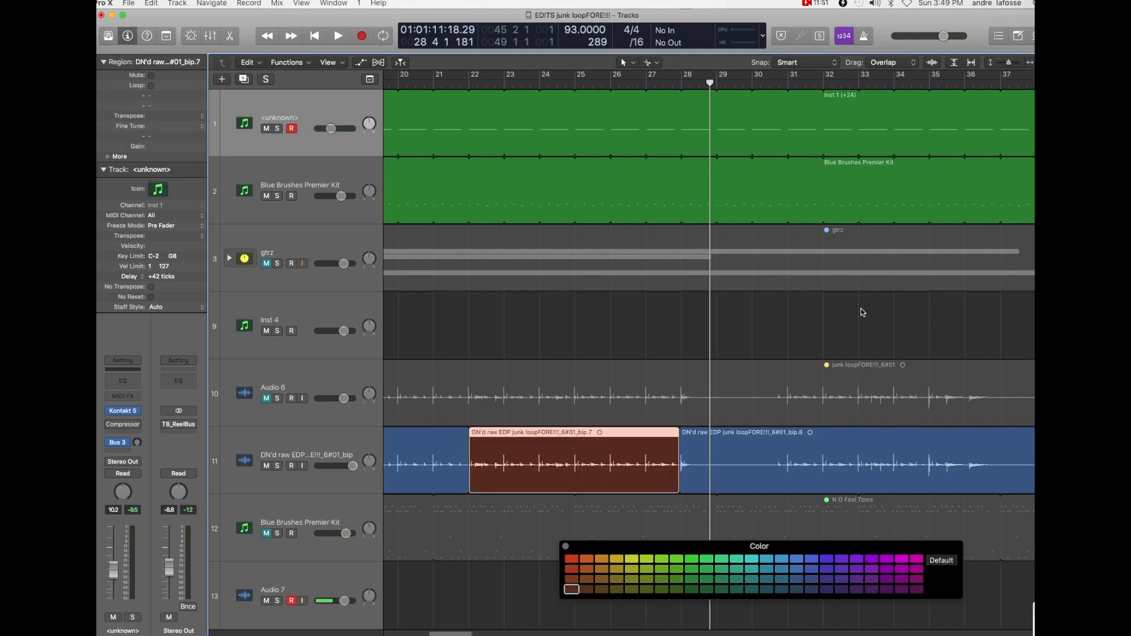
# - Play the arrangement from bar 31 to the end of bar 35 to hear the next loop section
pyautogui.click(754, 86)
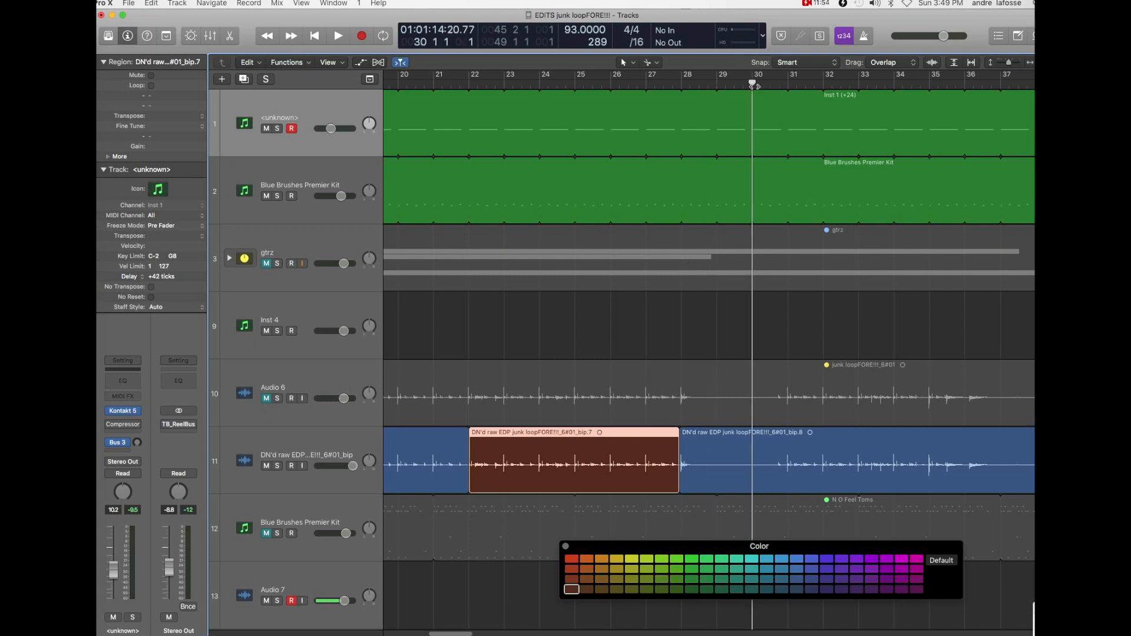
pyautogui.click(788, 83)
pyautogui.press('space')
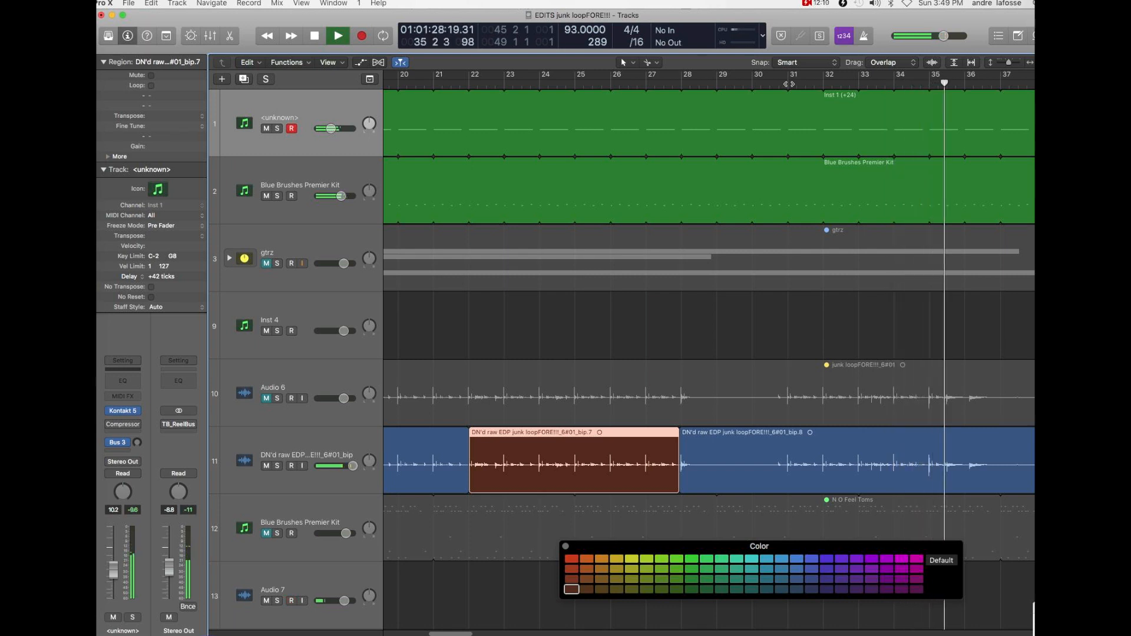
pyautogui.press('space')
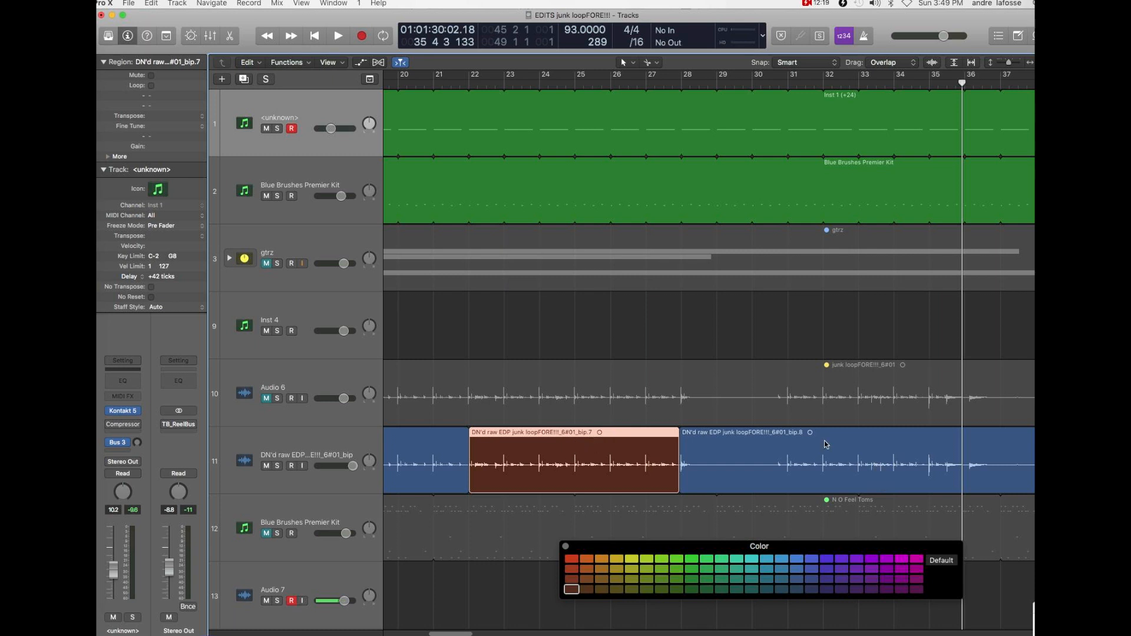
# - Play the arrangement from bar 39 to bar 43 and examine the DN'd raw EDP waveform that follows
pyautogui.moveTo(467, 632); pyautogui.dragTo(482, 632)
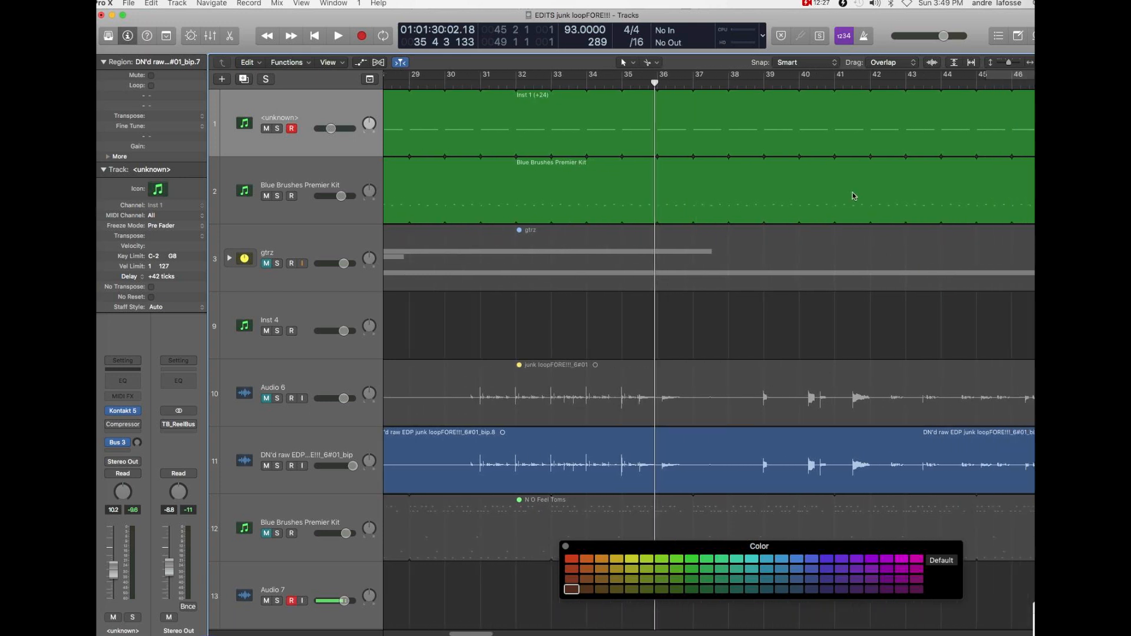
pyautogui.doubleClick(764, 87)
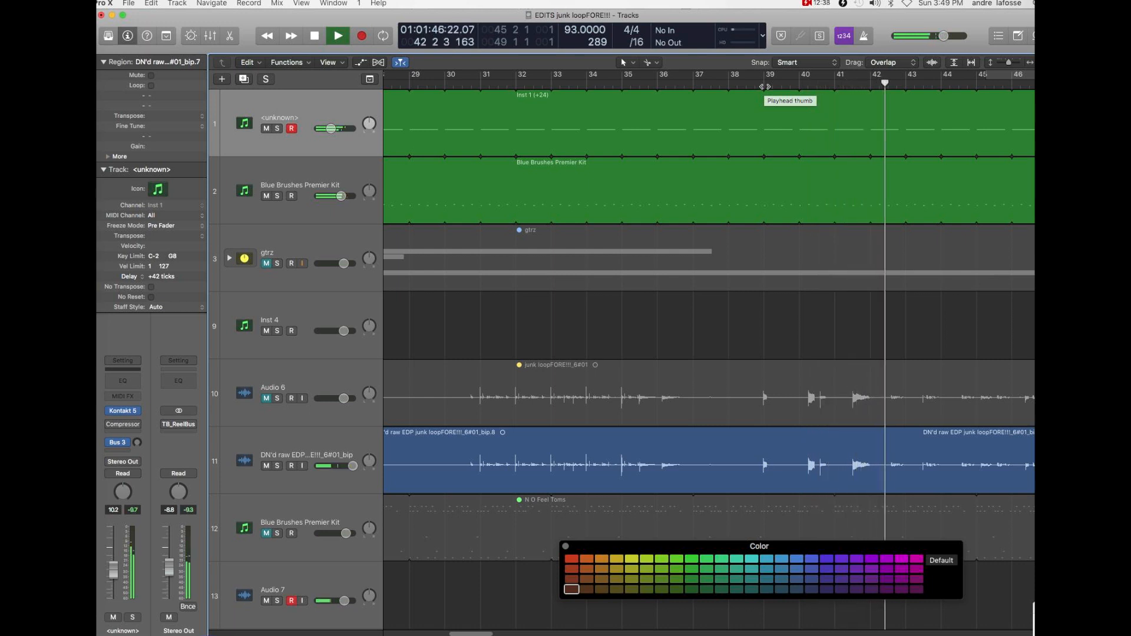
pyautogui.press('space')
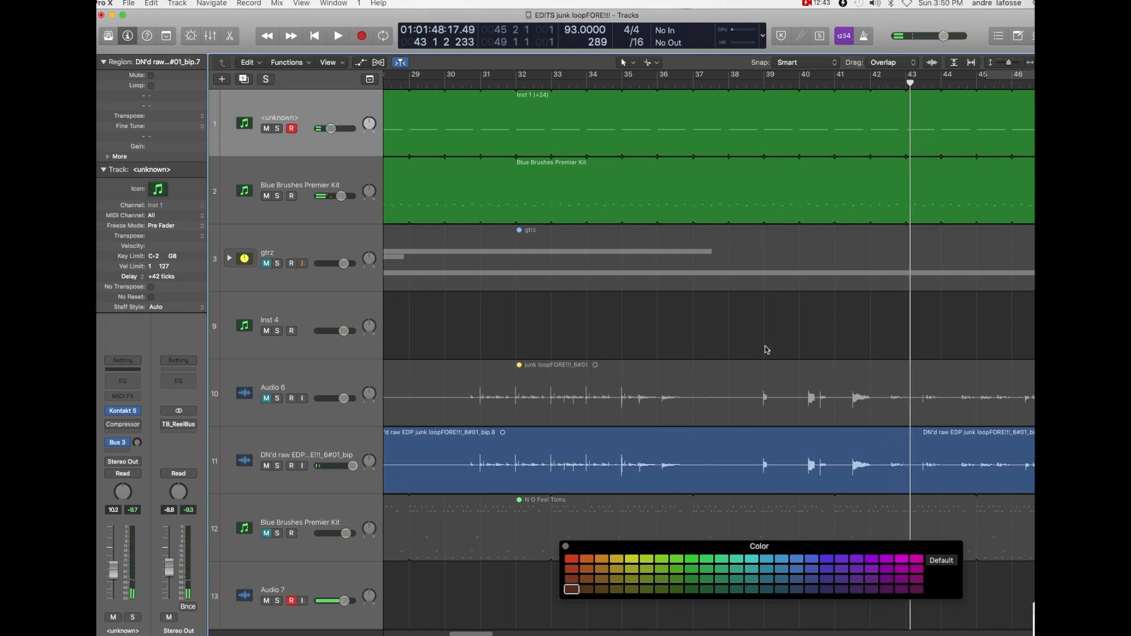
pyautogui.moveTo(490, 633); pyautogui.dragTo(513, 632)
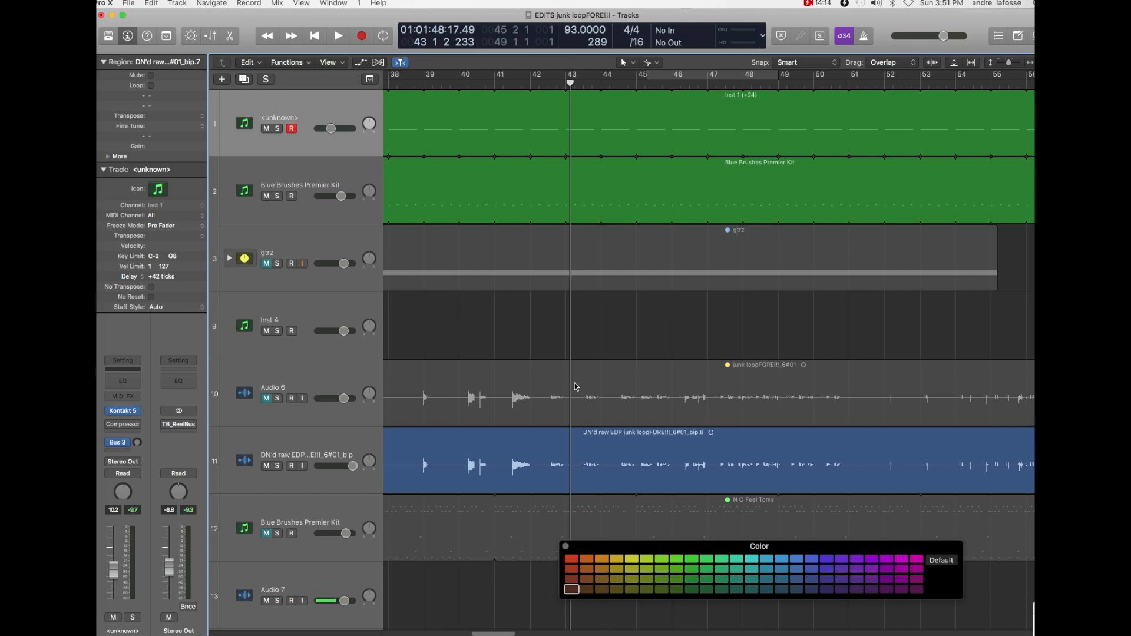
# - Play the arrangement from bar 43 to bar 51, then replay bars 45 to 47 to find the section's boundaries
pyautogui.press('space')
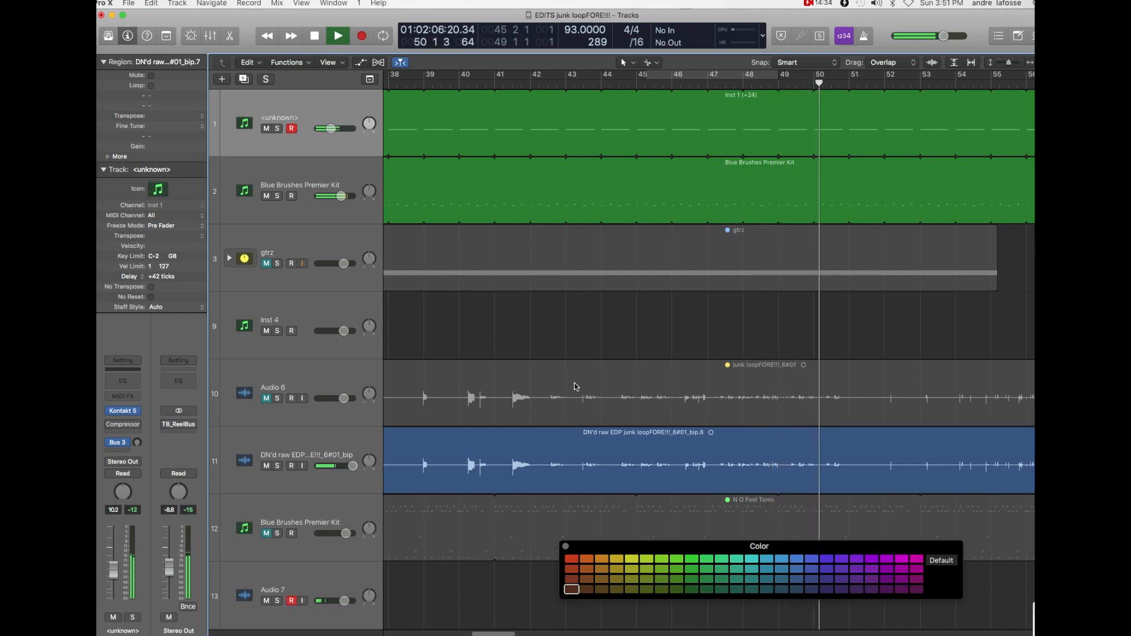
pyautogui.press('space')
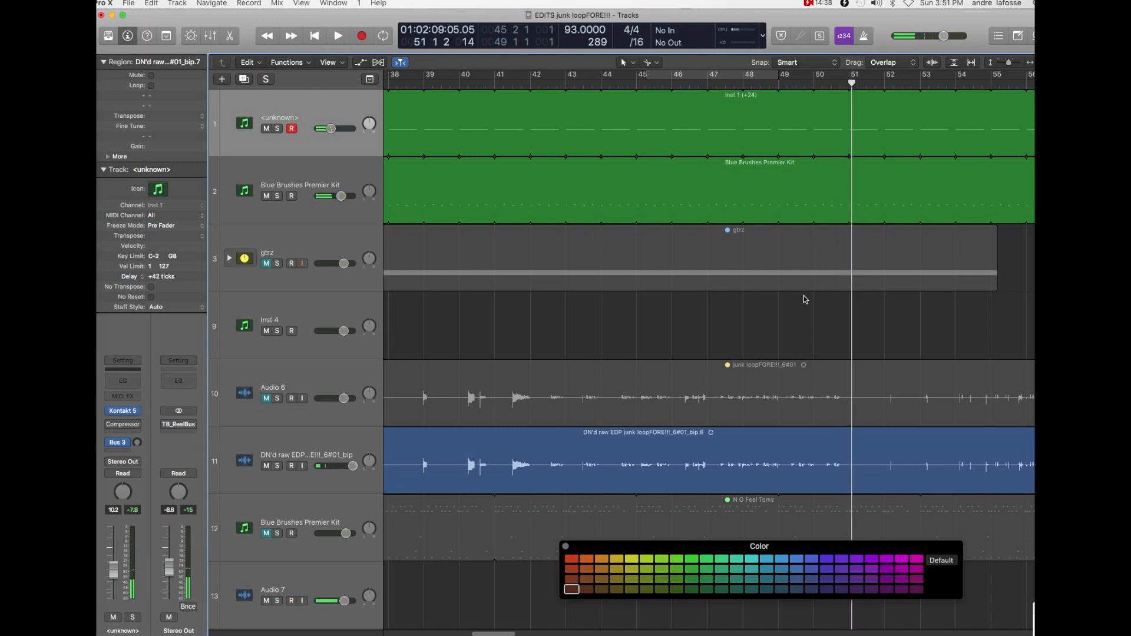
pyautogui.click(639, 83)
pyautogui.press('space')
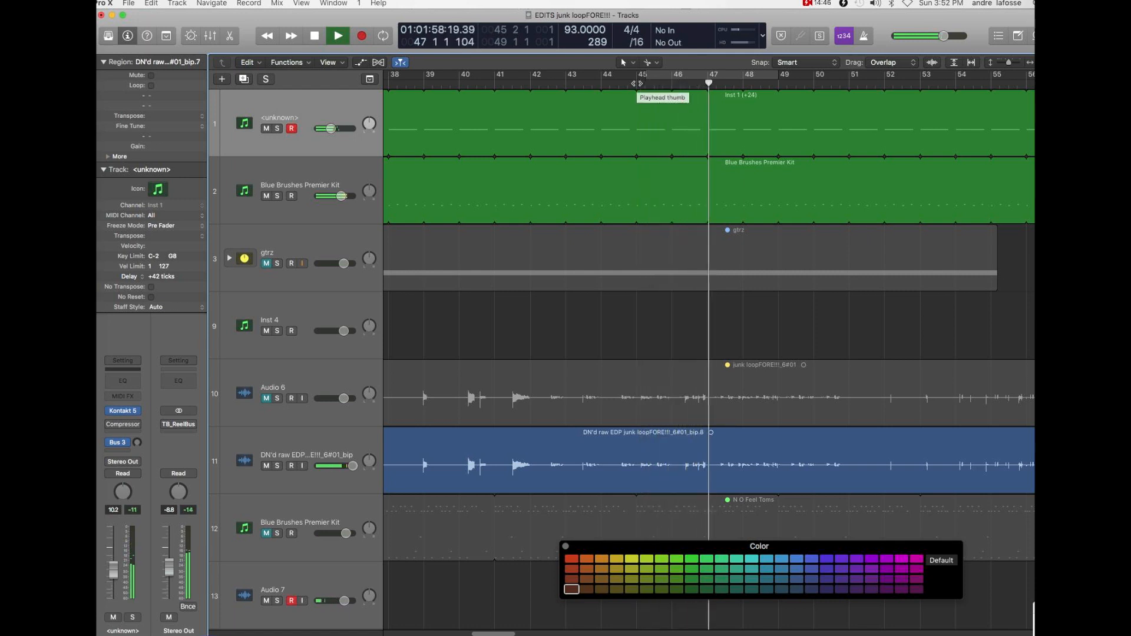
pyautogui.press('space')
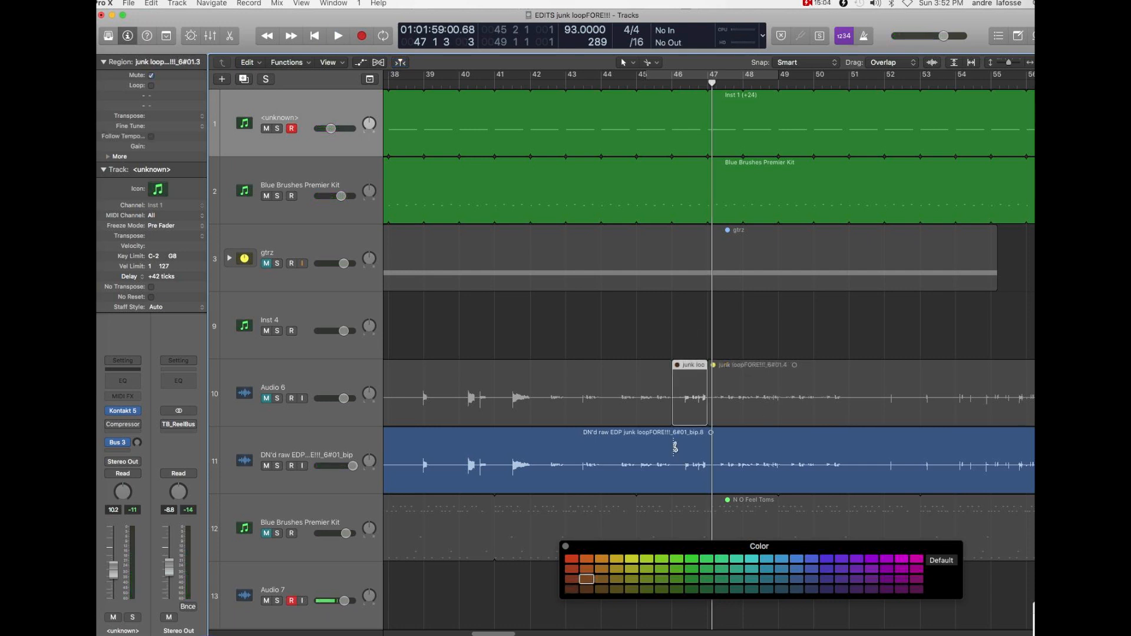
# - Split the DN'd raw EDP region at bars 46 and 47 and color the one-bar section between them dark orange
pyautogui.click(676, 446)
pyautogui.click(704, 441)
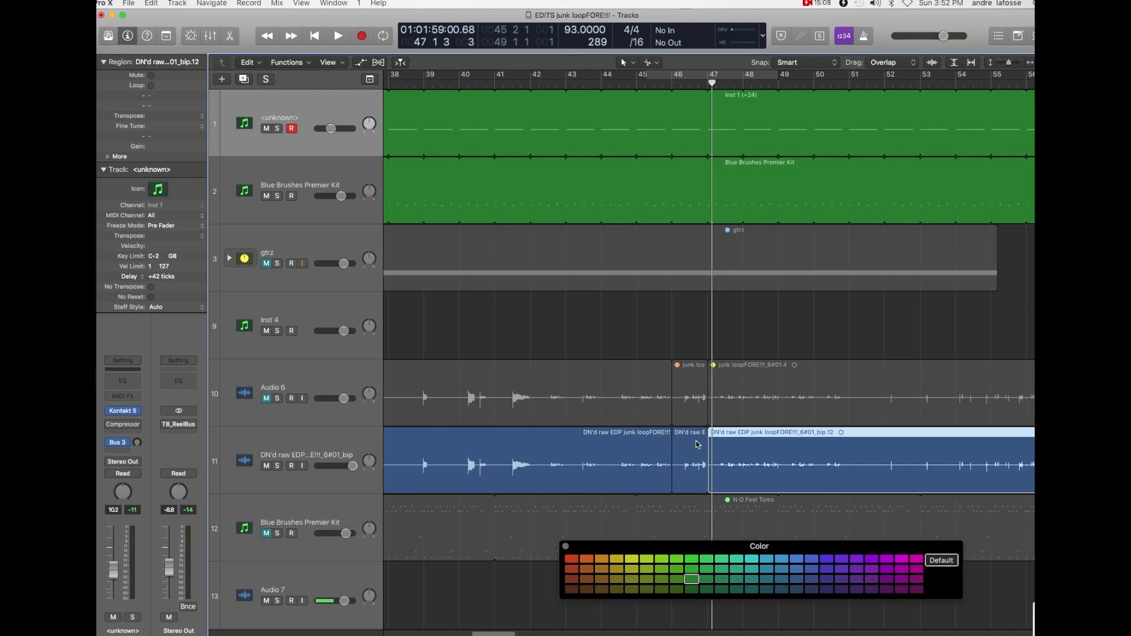
pyautogui.click(697, 444)
pyautogui.click(601, 580)
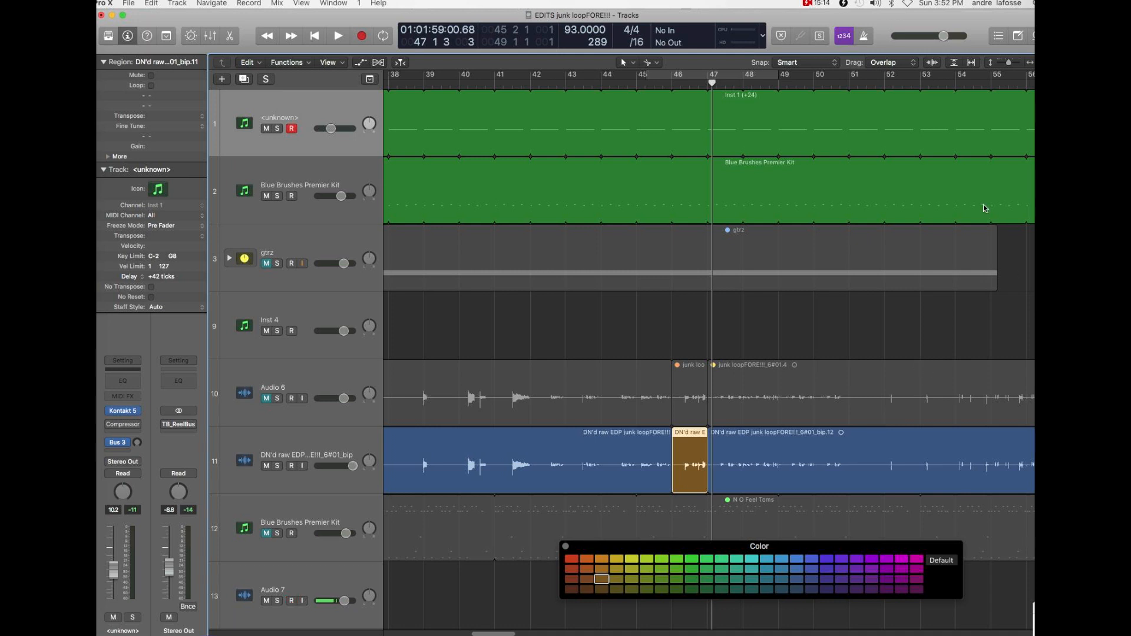
# - Play the arrangement from bar 53 to bar 59 to hear the next loop section
pyautogui.click(922, 83)
pyautogui.press('space')
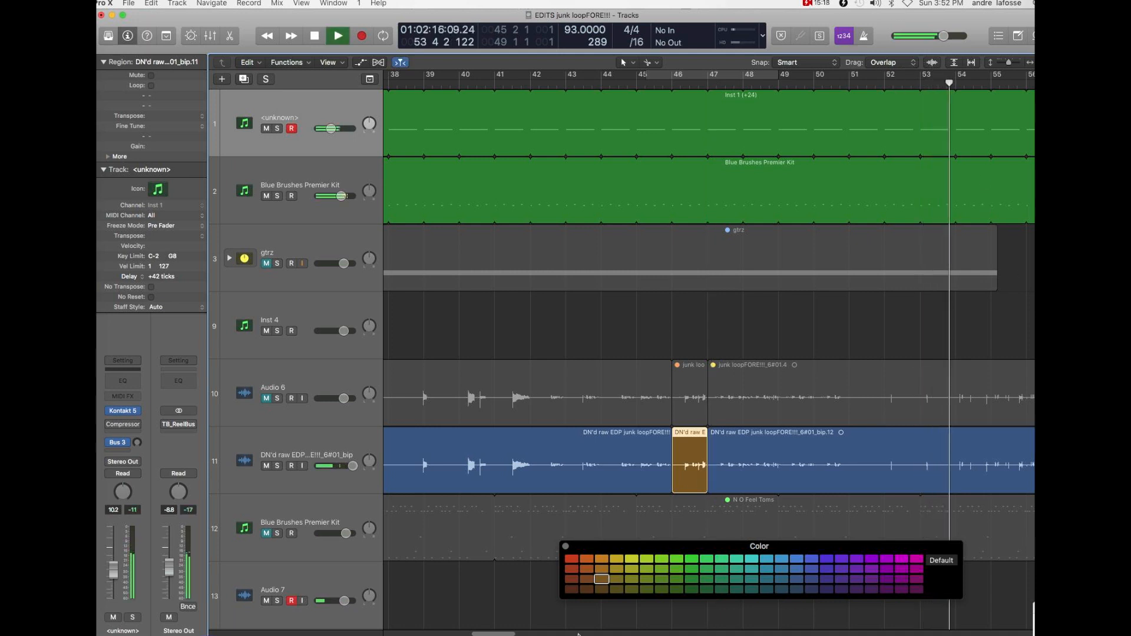
pyautogui.moveTo(497, 635); pyautogui.dragTo(532, 635)
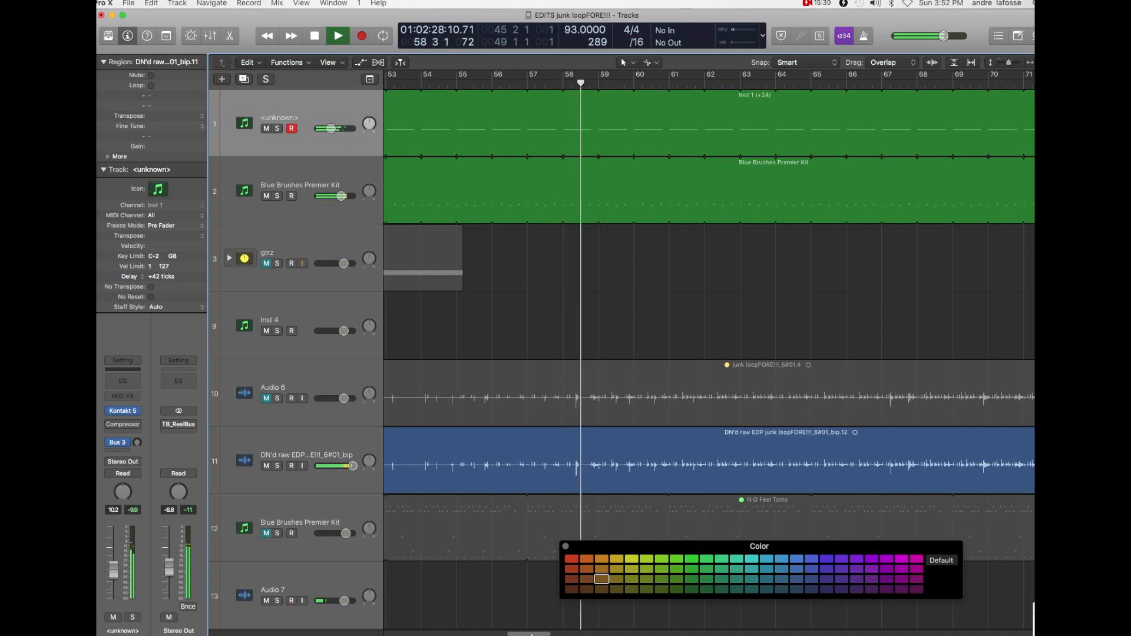
pyautogui.press('space')
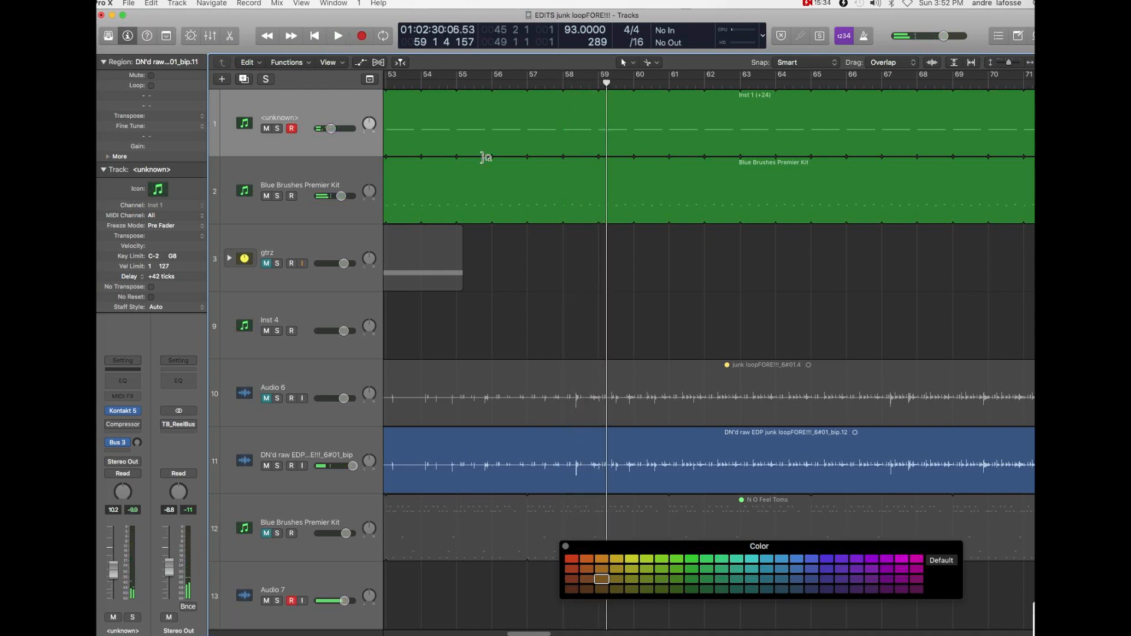
# - Replay the arrangement from bar 54 to bar 56 and split the DN'd raw EDP region at bar 55
pyautogui.click(420, 84)
pyautogui.press('space')
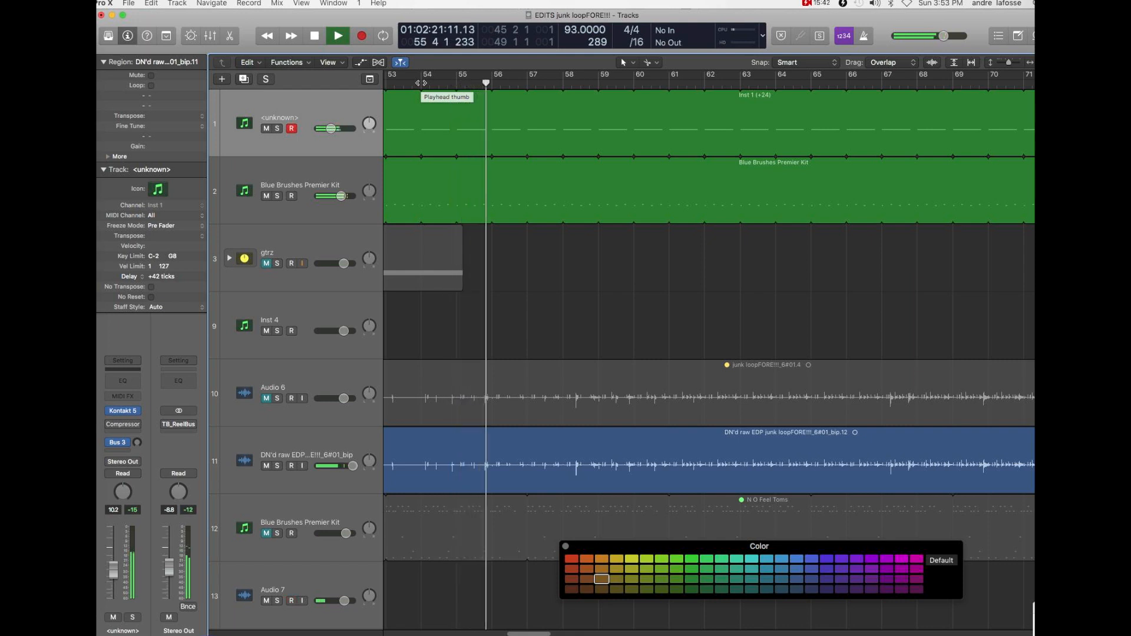
pyautogui.press('space')
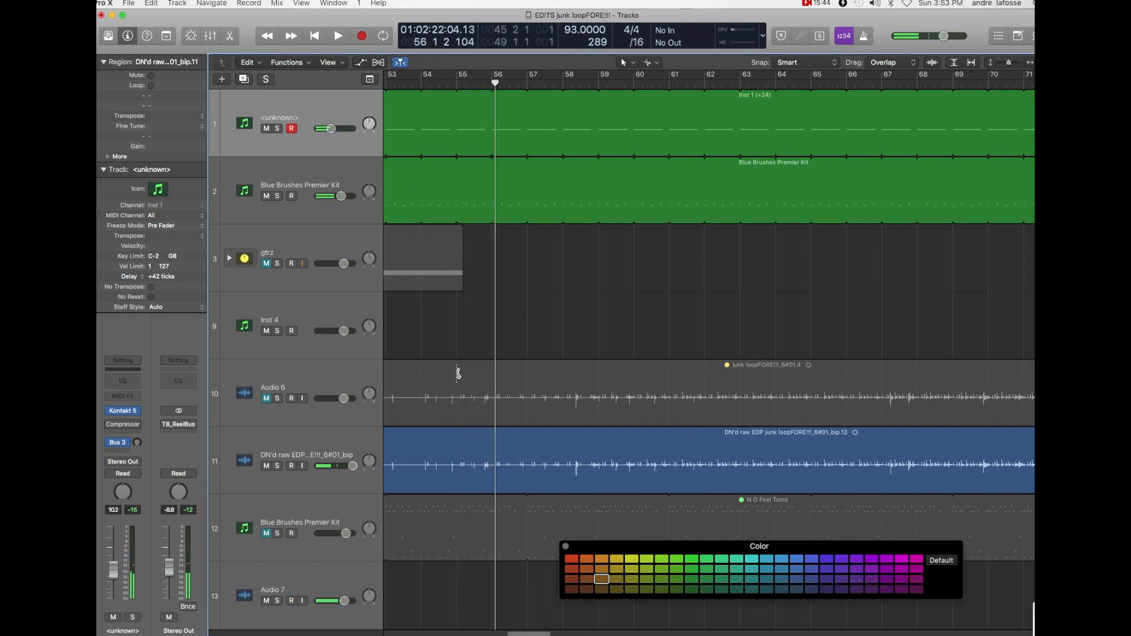
pyautogui.click(455, 438)
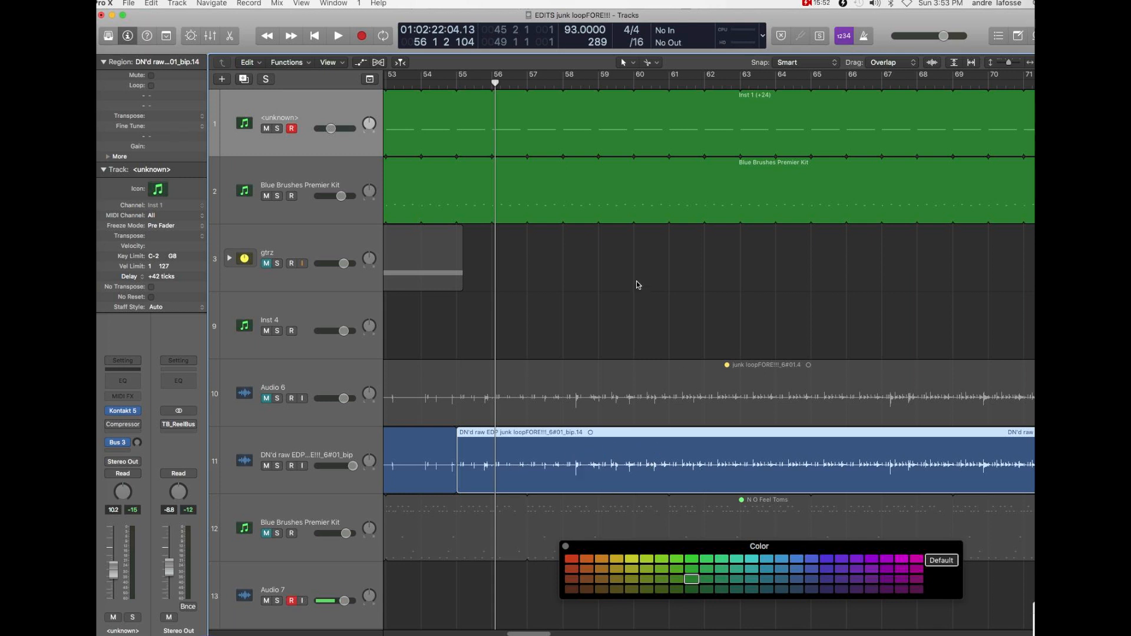
# - Play from bar 56 to bar 62 while slightly lowering the volumes of track 1 and the track 2 Blue Brushes Premier Kit
pyautogui.press('space')
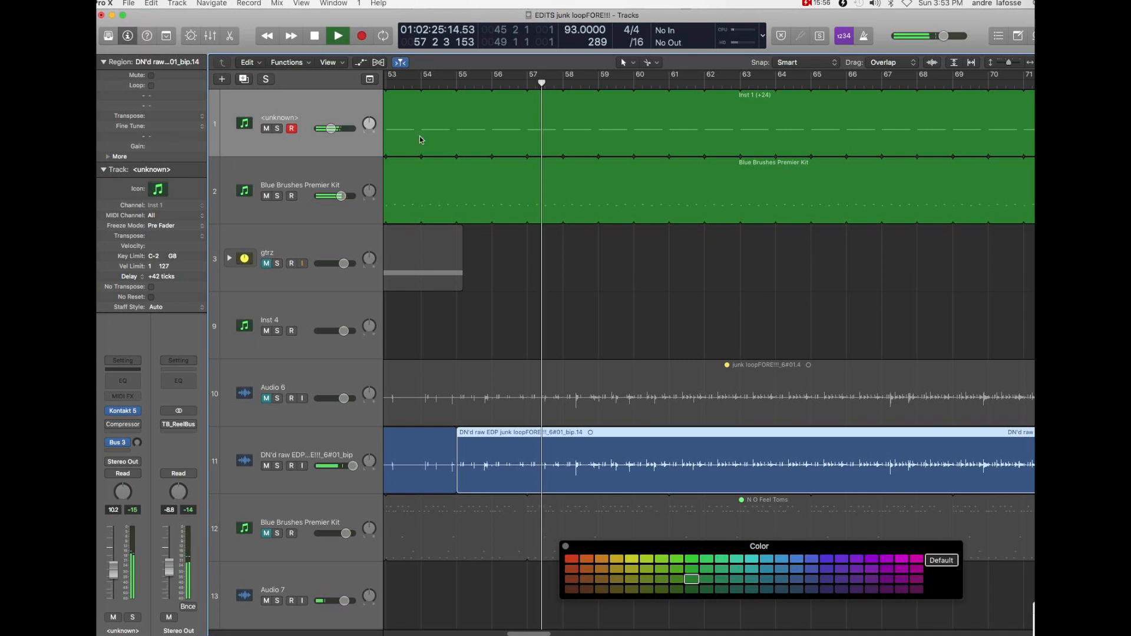
pyautogui.moveTo(332, 128); pyautogui.dragTo(331, 129)
pyautogui.moveTo(337, 197); pyautogui.dragTo(337, 196)
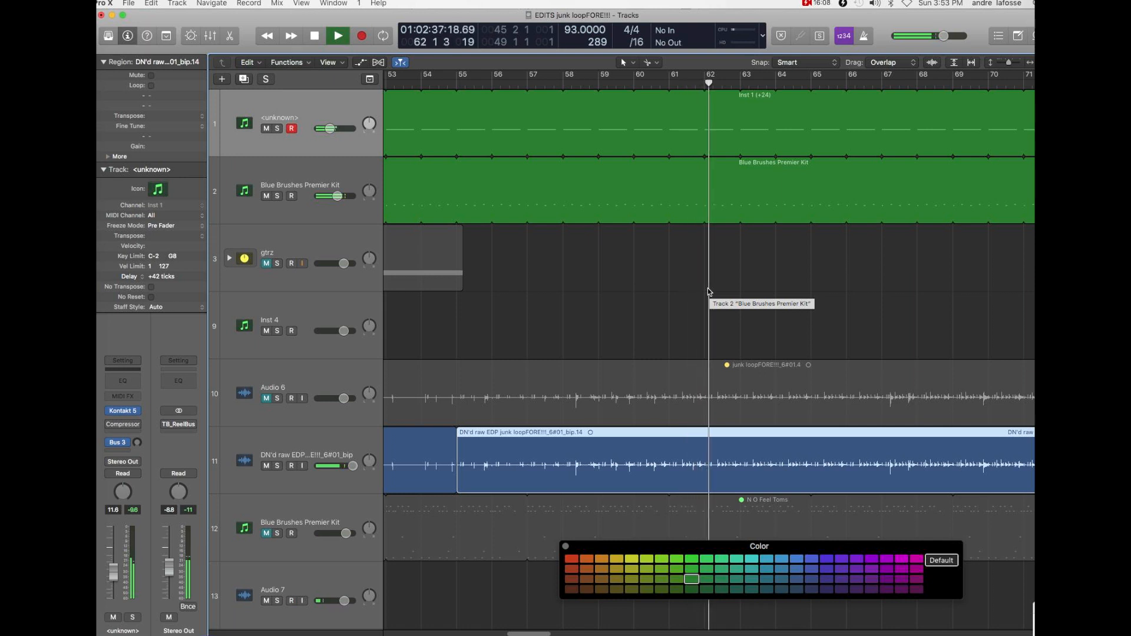
pyautogui.press('space')
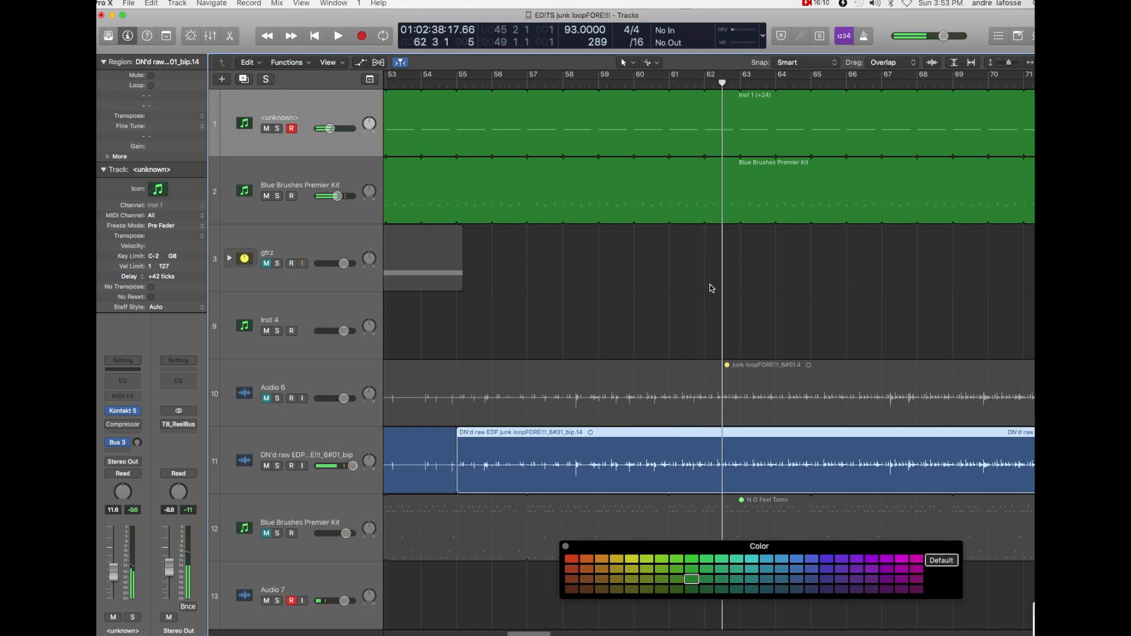
# - Move the playhead back to bar 58 and play the start of that bar to check the section change
pyautogui.moveTo(668, 82); pyautogui.dragTo(635, 84)
pyautogui.click(635, 84)
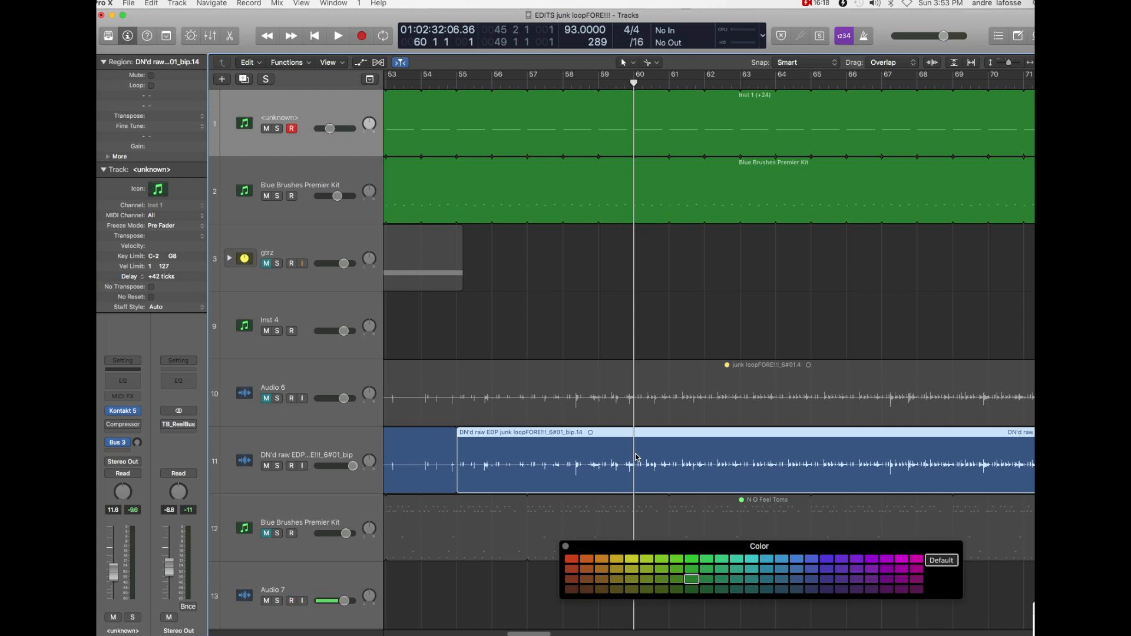
pyautogui.click(563, 455)
pyautogui.click(564, 84)
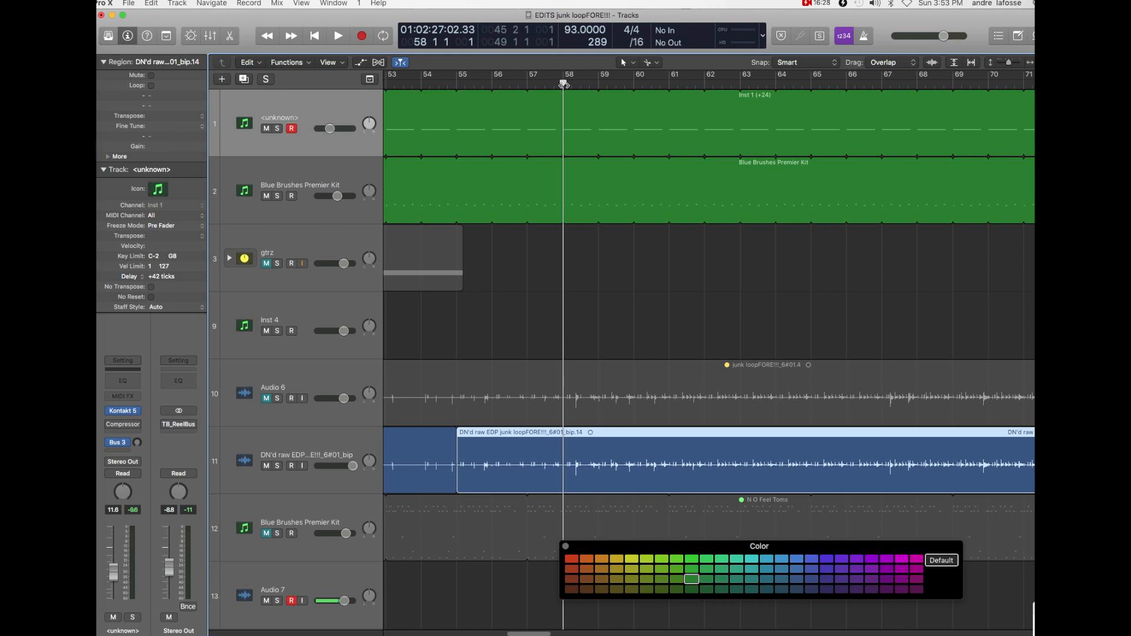
pyautogui.press('space')
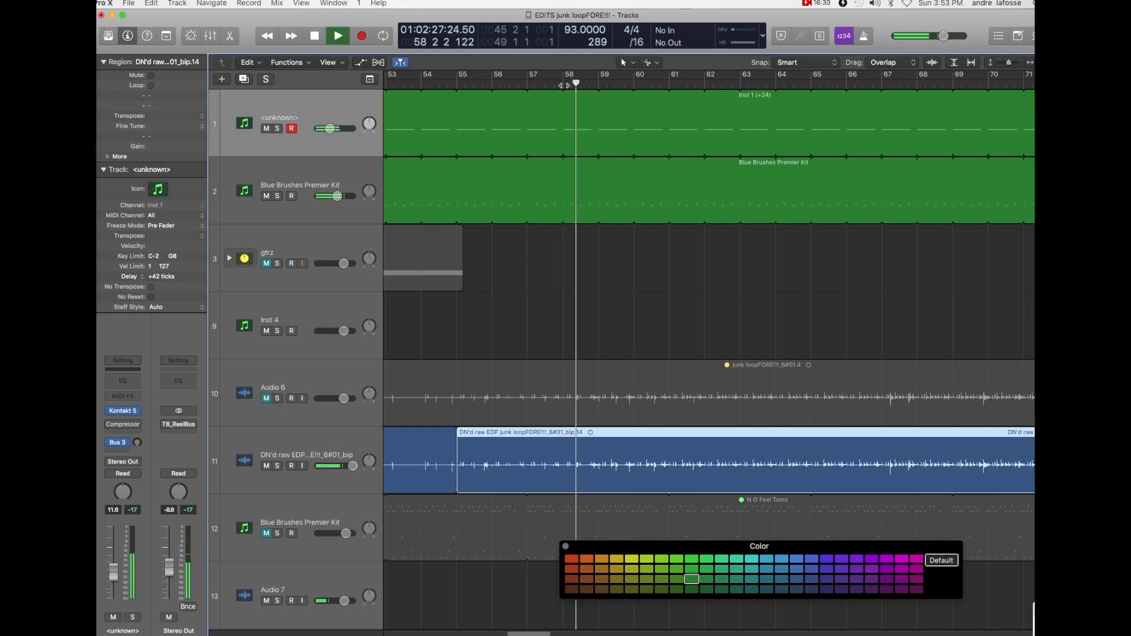
pyautogui.press('space')
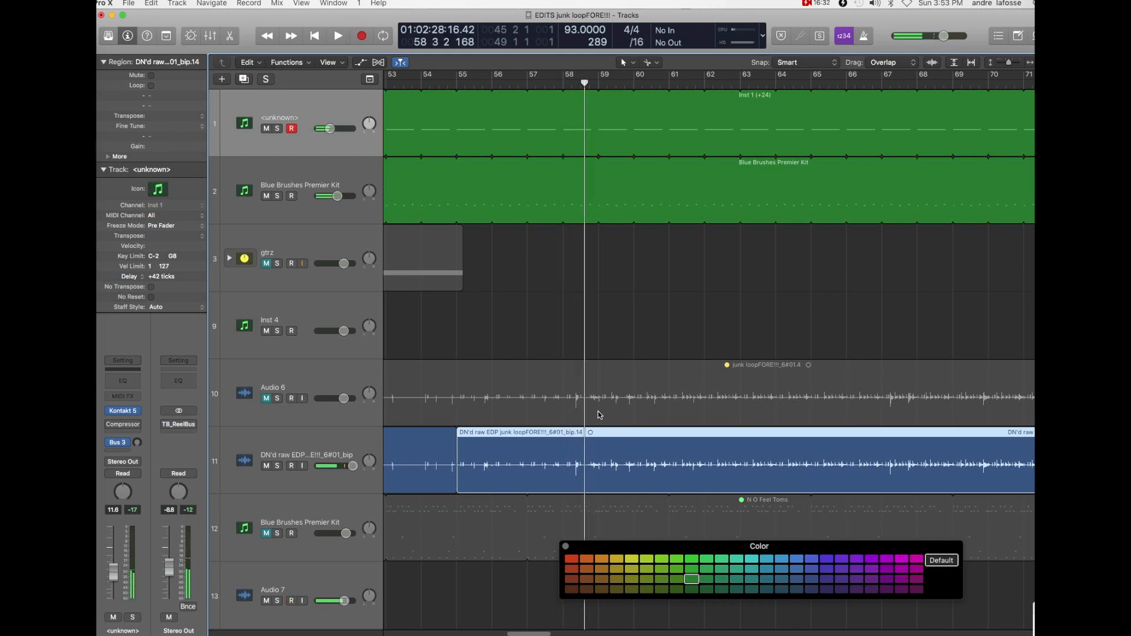
# - Split the DN'd raw EDP region at bar 58 and color the section between bars 55 and 58 rust red
pyautogui.click(566, 454)
pyautogui.click(568, 454)
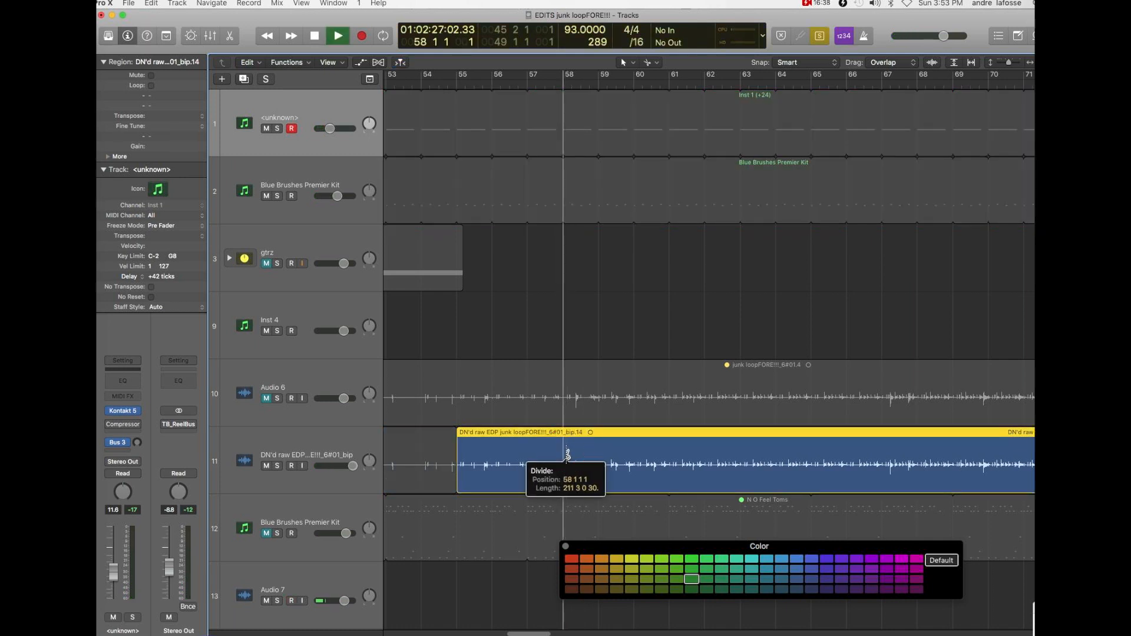
pyautogui.press('space')
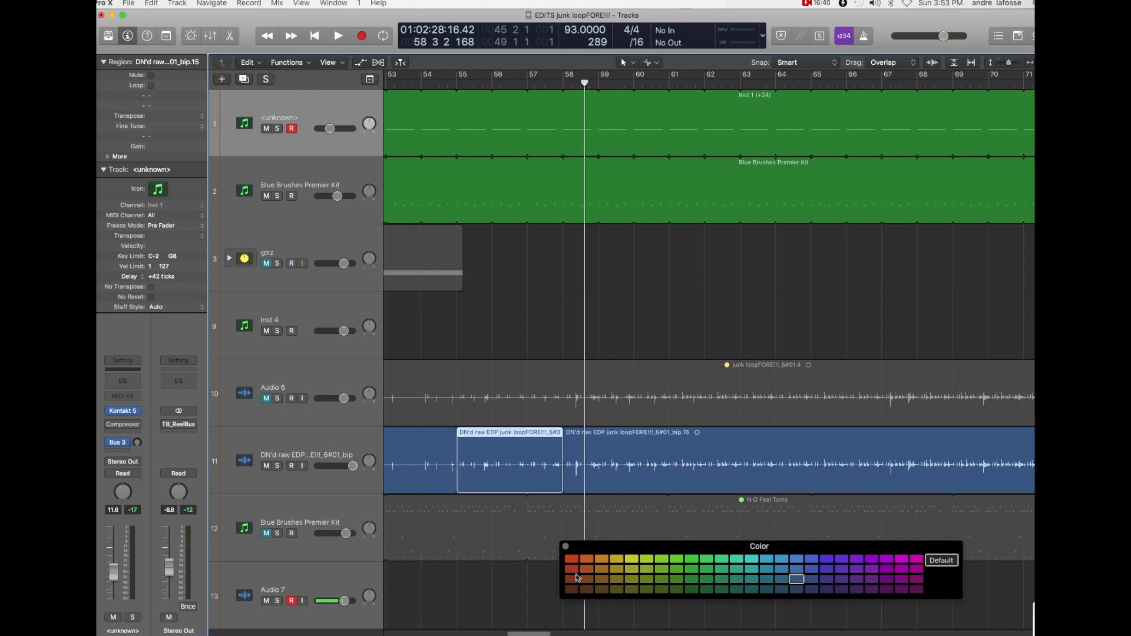
pyautogui.click(571, 579)
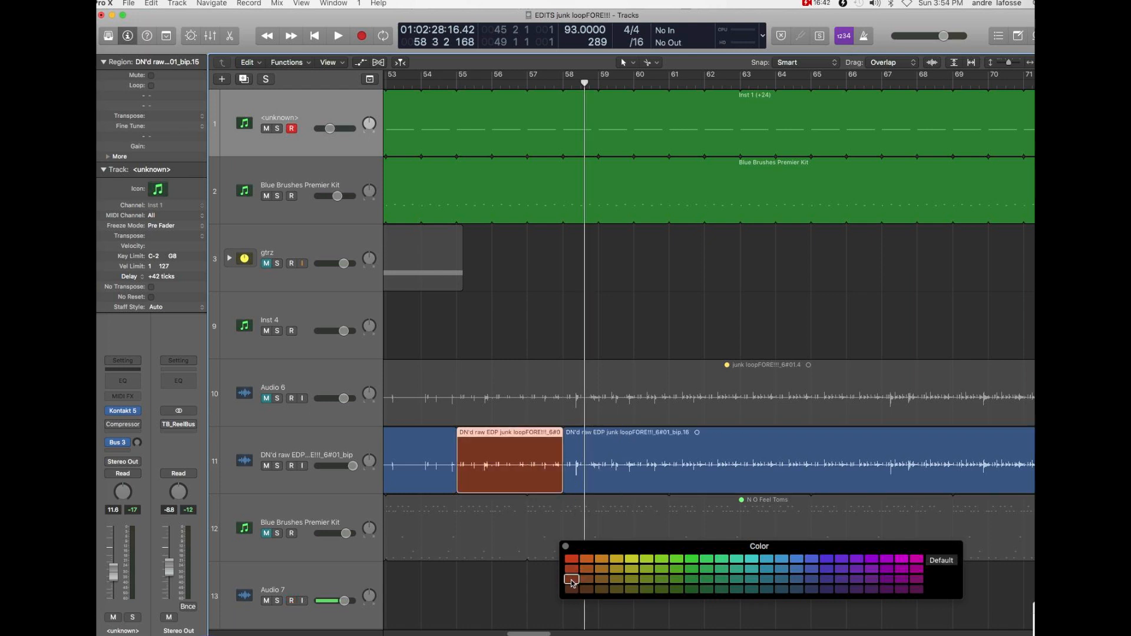
# - Play from bar 58 to the end of bar 67 while further lowering the volumes of track 1 and the track 2 Blue Brushes Premier Kit
pyautogui.click(564, 82)
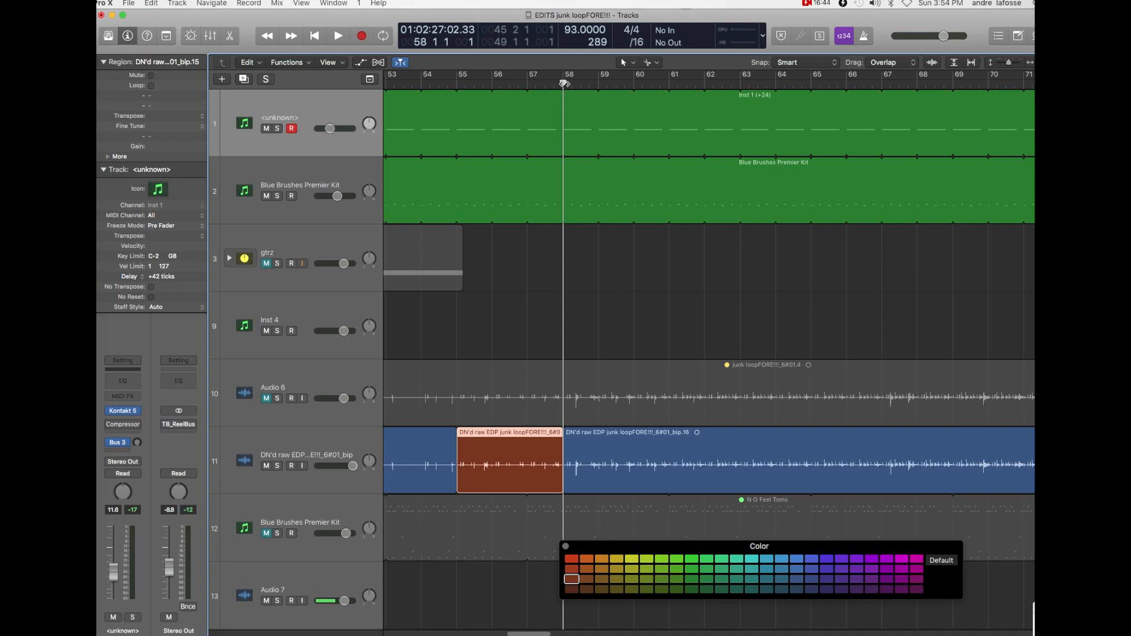
pyautogui.press('space')
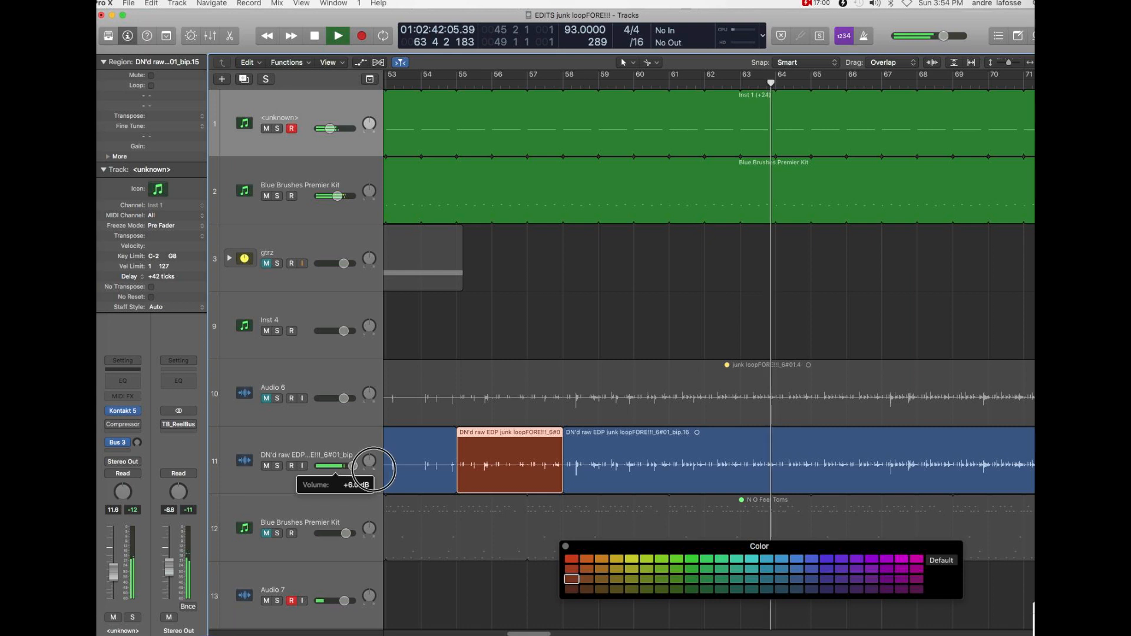
pyautogui.moveTo(338, 197); pyautogui.dragTo(336, 198)
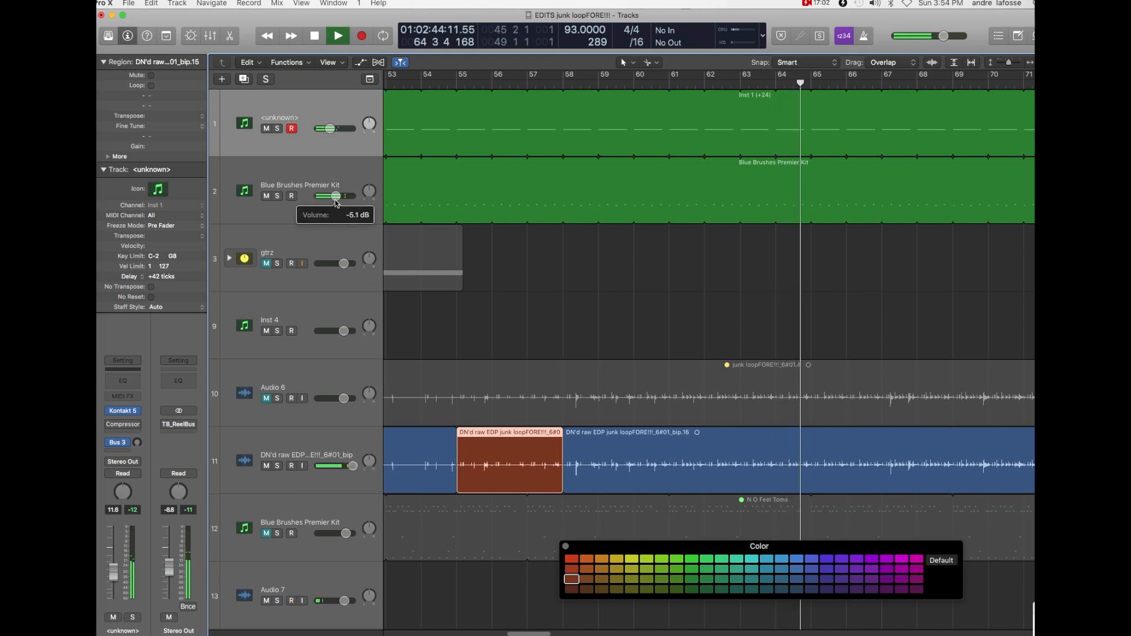
pyautogui.click(329, 129)
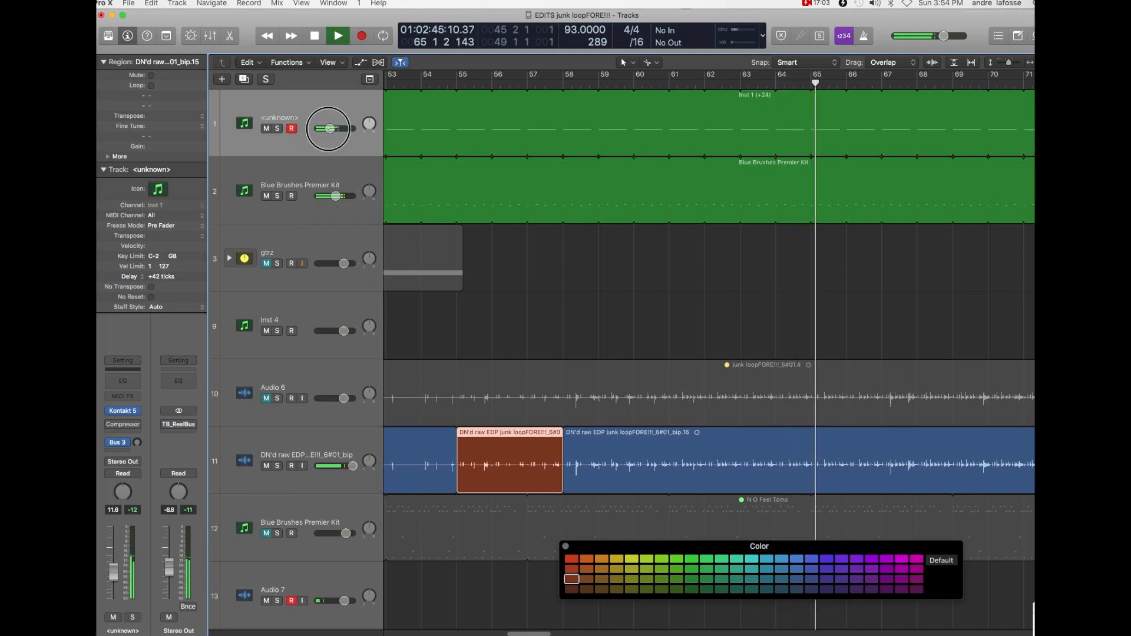
pyautogui.click(334, 196)
pyautogui.moveTo(330, 196); pyautogui.dragTo(324, 197)
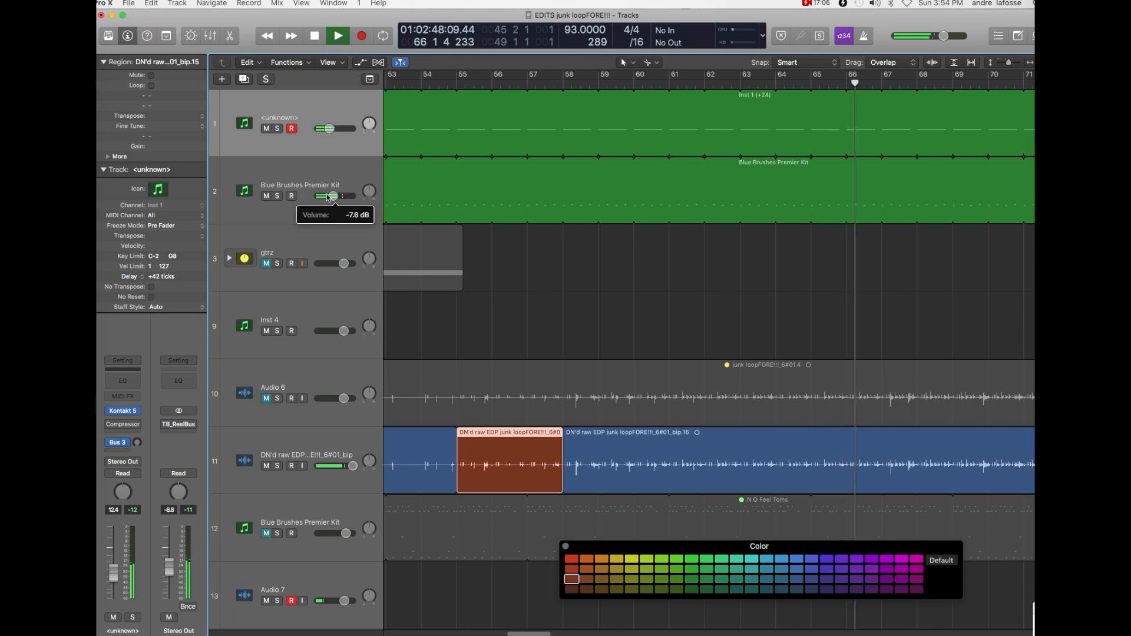
pyautogui.moveTo(330, 128); pyautogui.dragTo(325, 126)
pyautogui.moveTo(331, 196); pyautogui.dragTo(326, 197)
pyautogui.press('space')
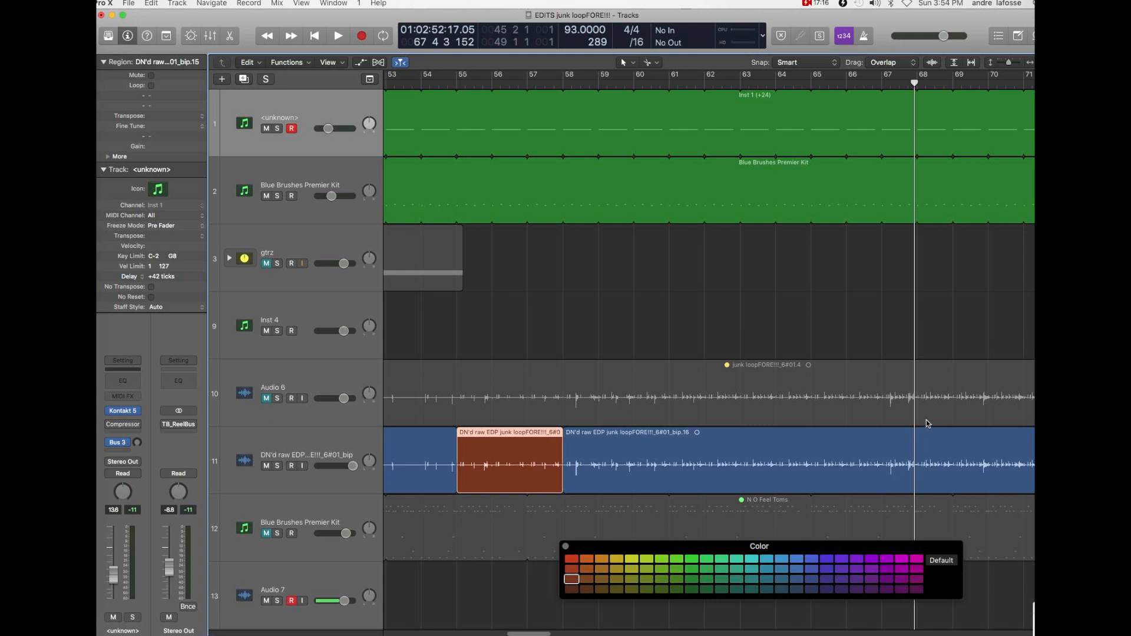
# - Split the DN'd raw EDP region at bar 67 and color the section between bars 58 and 67 rust red
pyautogui.click(885, 451)
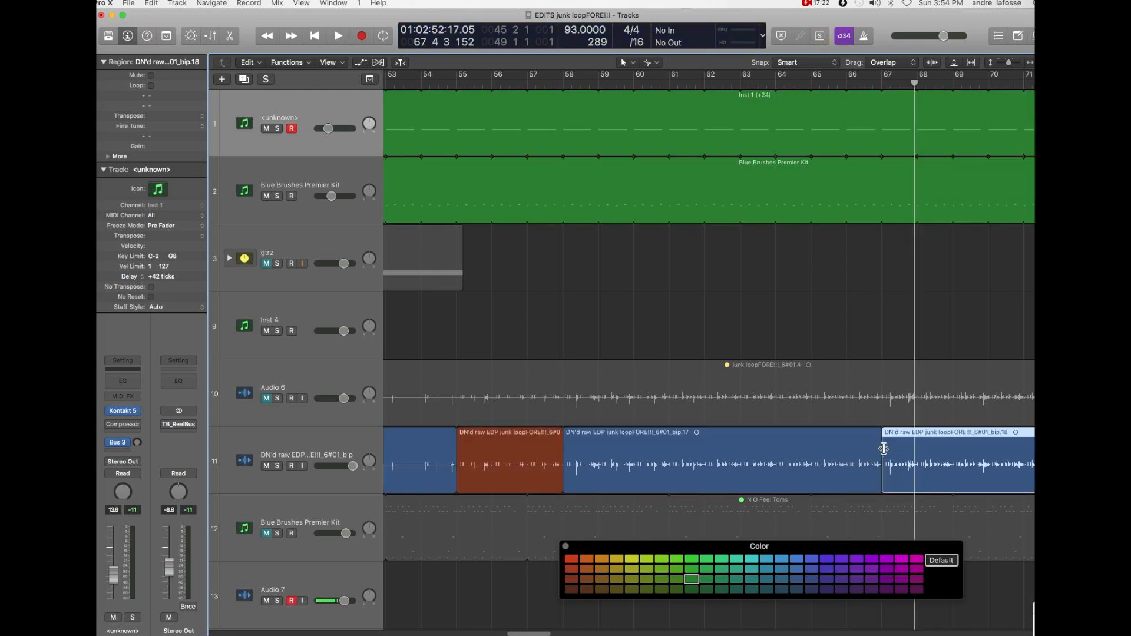
pyautogui.click(766, 457)
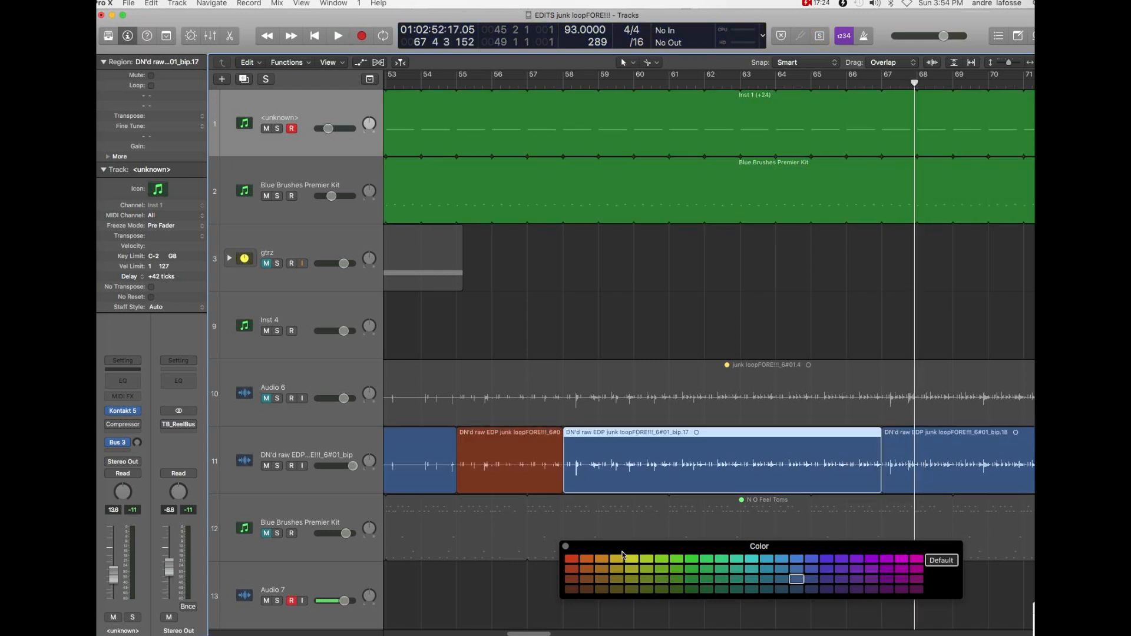
pyautogui.click(571, 579)
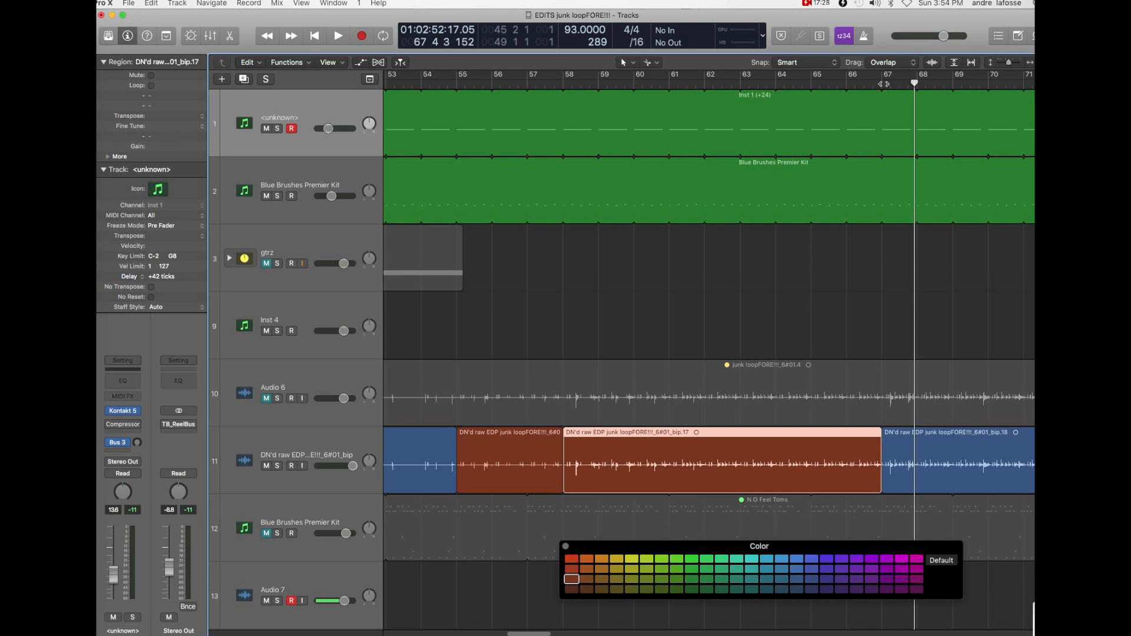
# - Play the arrangement from bar 67 to bar 71 to hear the following loop section
pyautogui.click(883, 84)
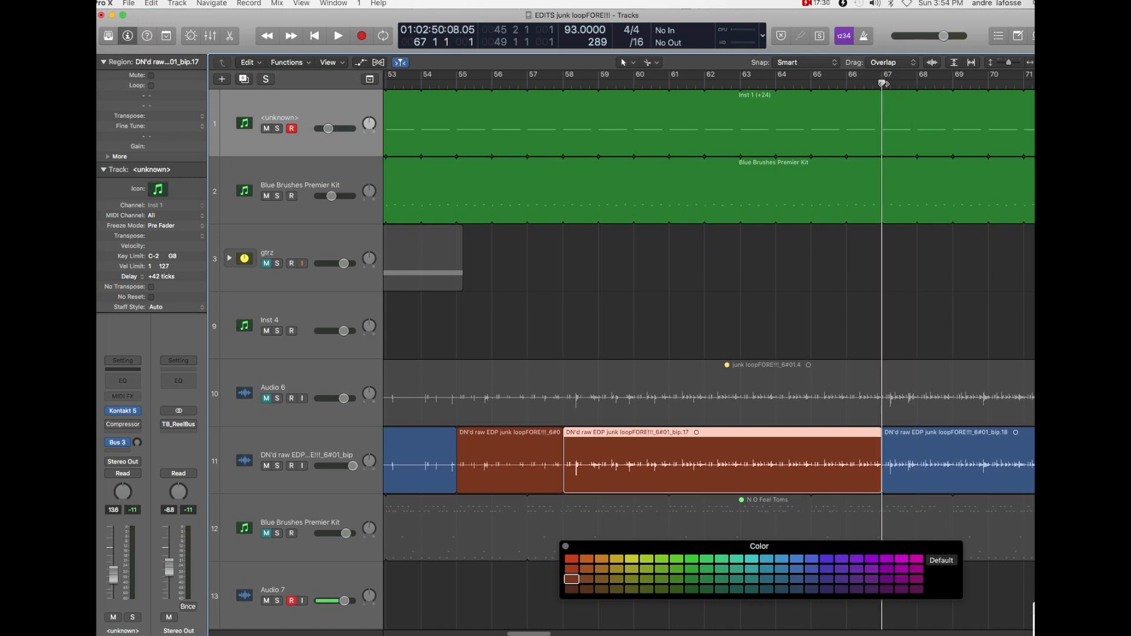
pyautogui.press('space')
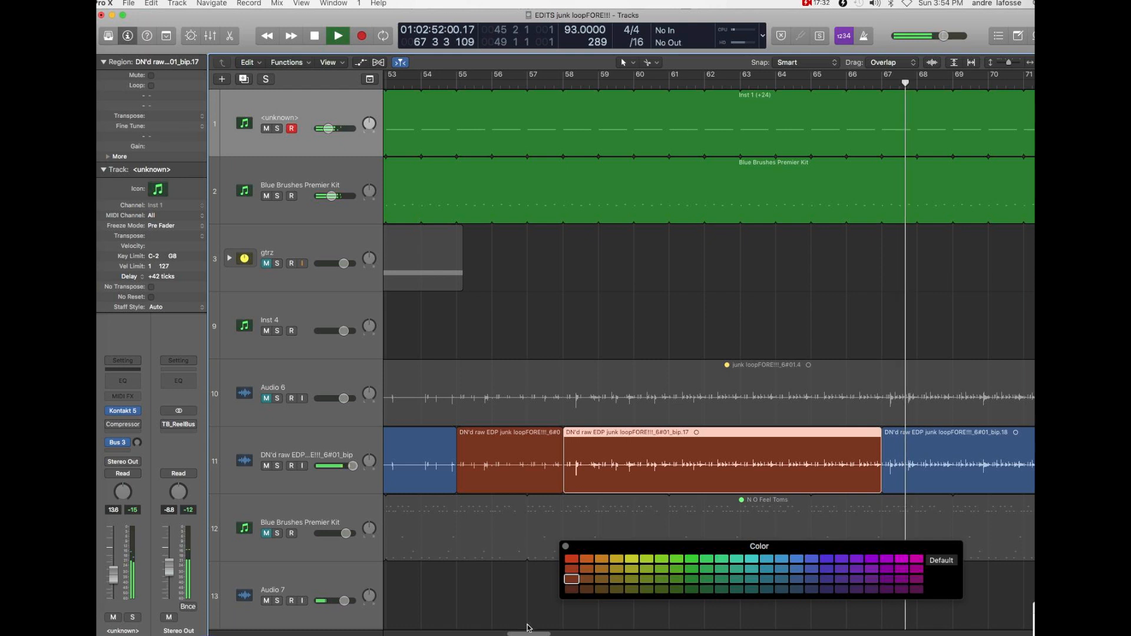
pyautogui.moveTo(528, 630); pyautogui.dragTo(548, 632)
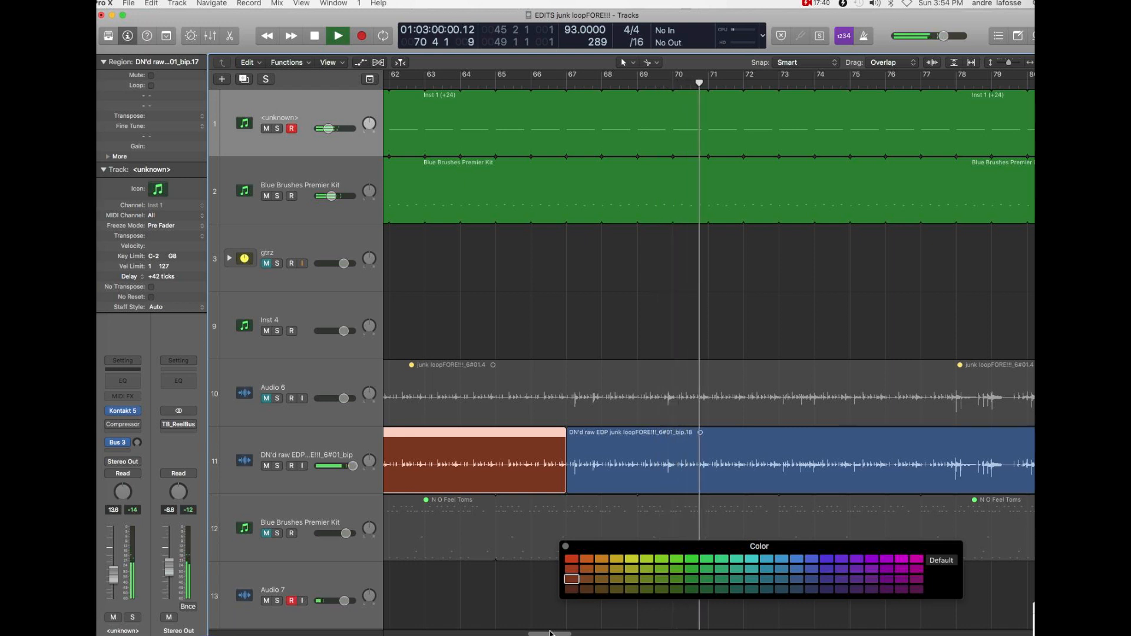
pyautogui.press('space')
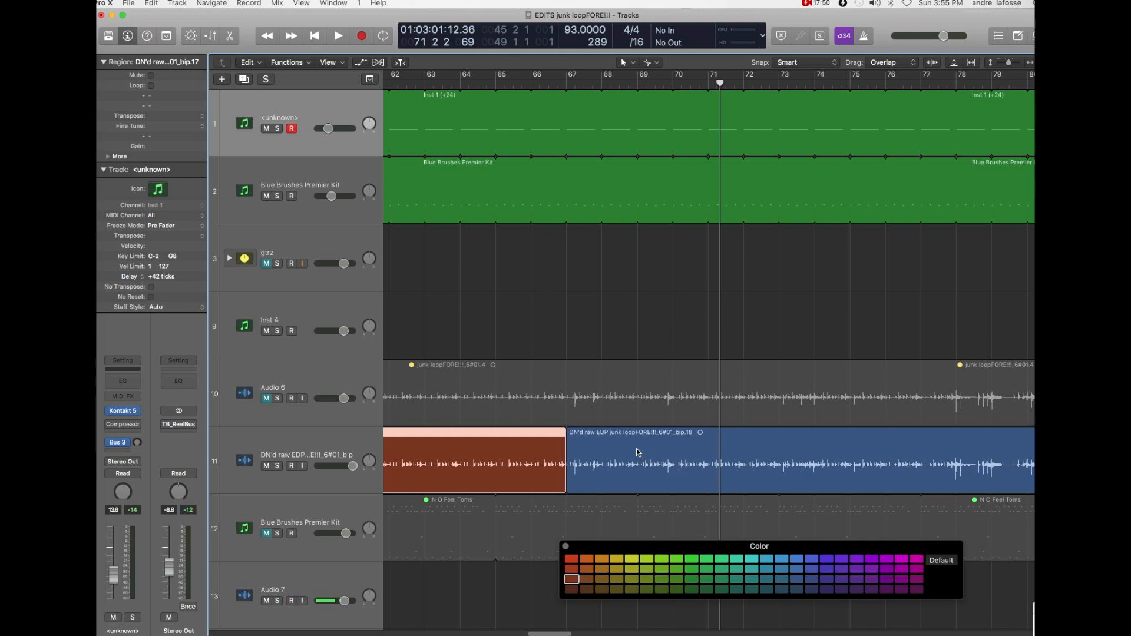
# - Split the DN'd raw EDP region at bar 69 and color the section between bars 67 and 69 rust red
pyautogui.moveTo(638, 453); pyautogui.dragTo(641, 454)
pyautogui.click(572, 579)
# - Play the arrangement from bar 69 to bar 78 to hear the next loop section
pyautogui.click(638, 85)
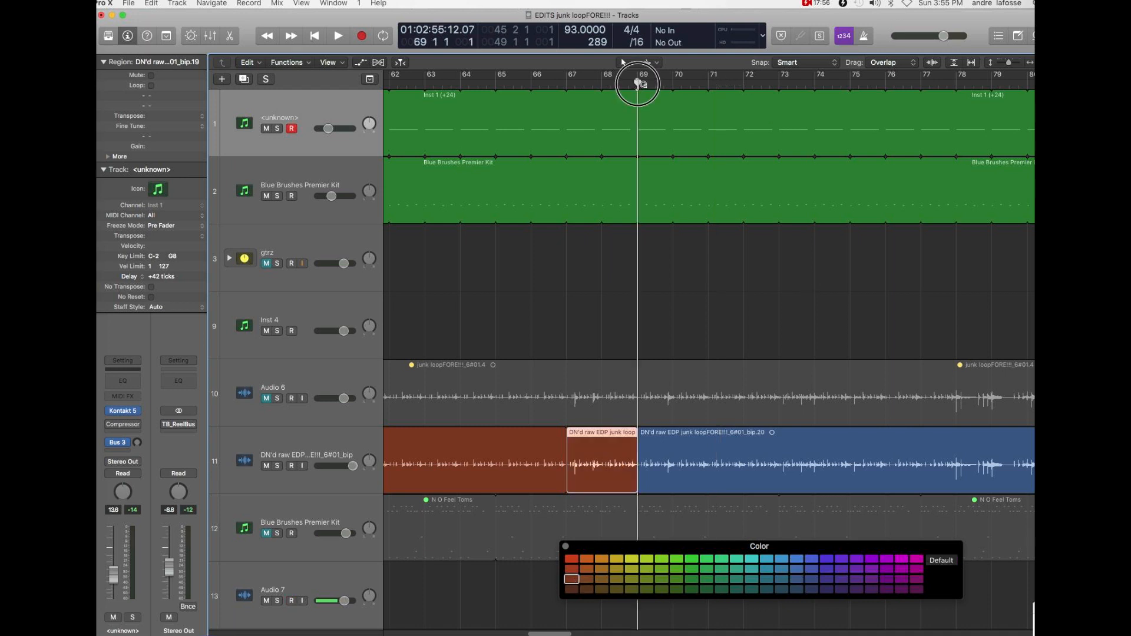
pyautogui.press('space')
pyautogui.press('space')
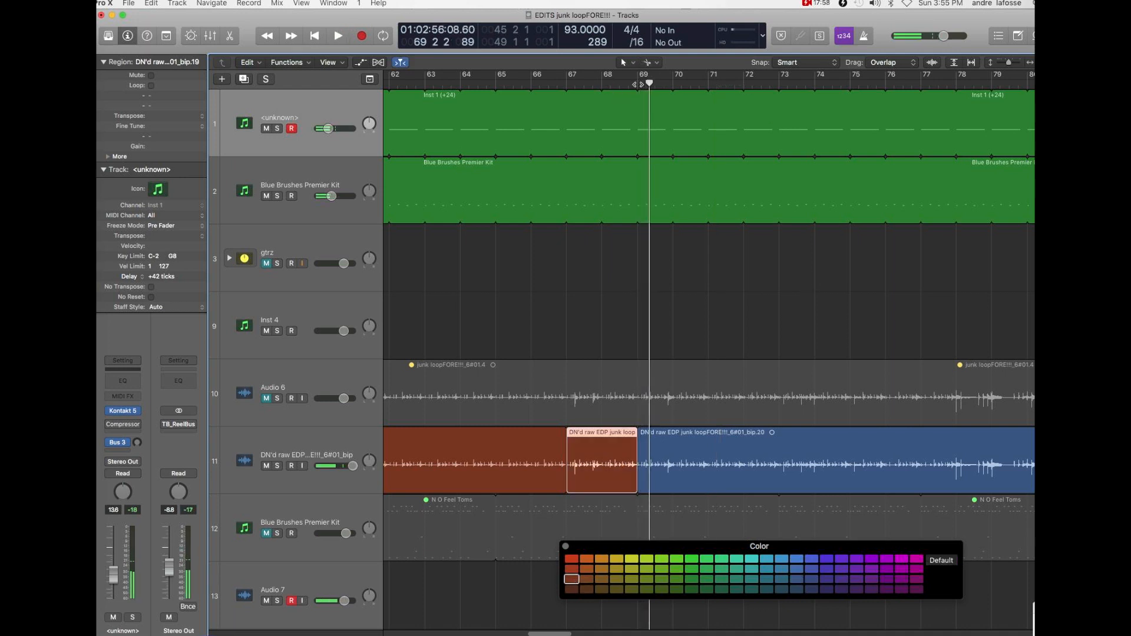
pyautogui.press('space')
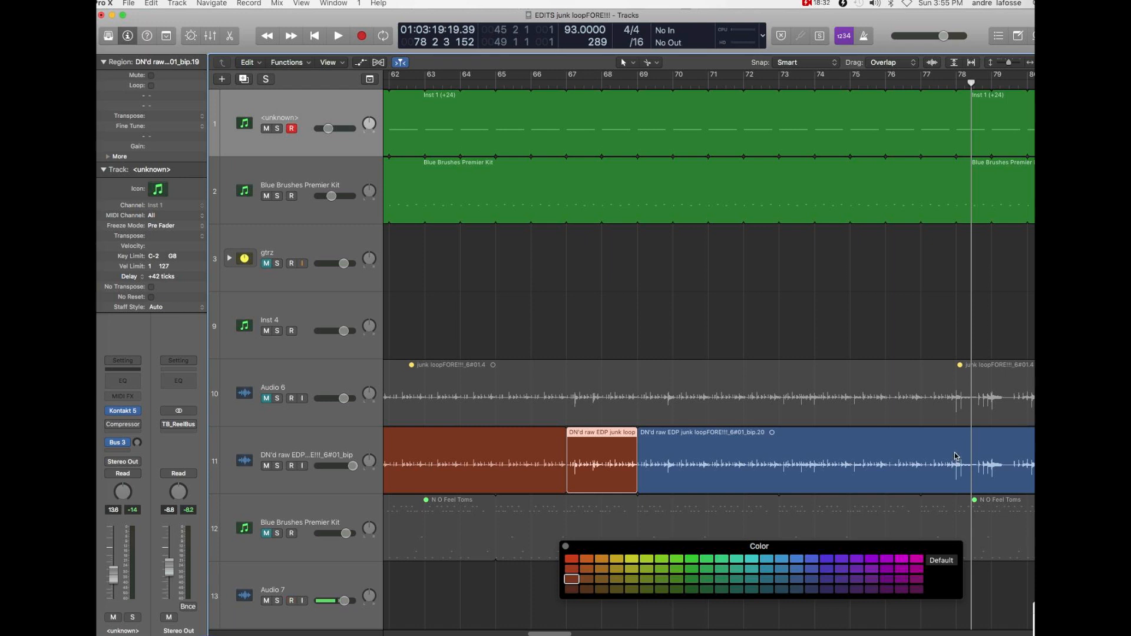
# - Split the DN'd raw EDP region at bar 77 and color the section between bars 69 and 77 rust red
pyautogui.moveTo(955, 448); pyautogui.dragTo(956, 474)
pyautogui.press('super+z')
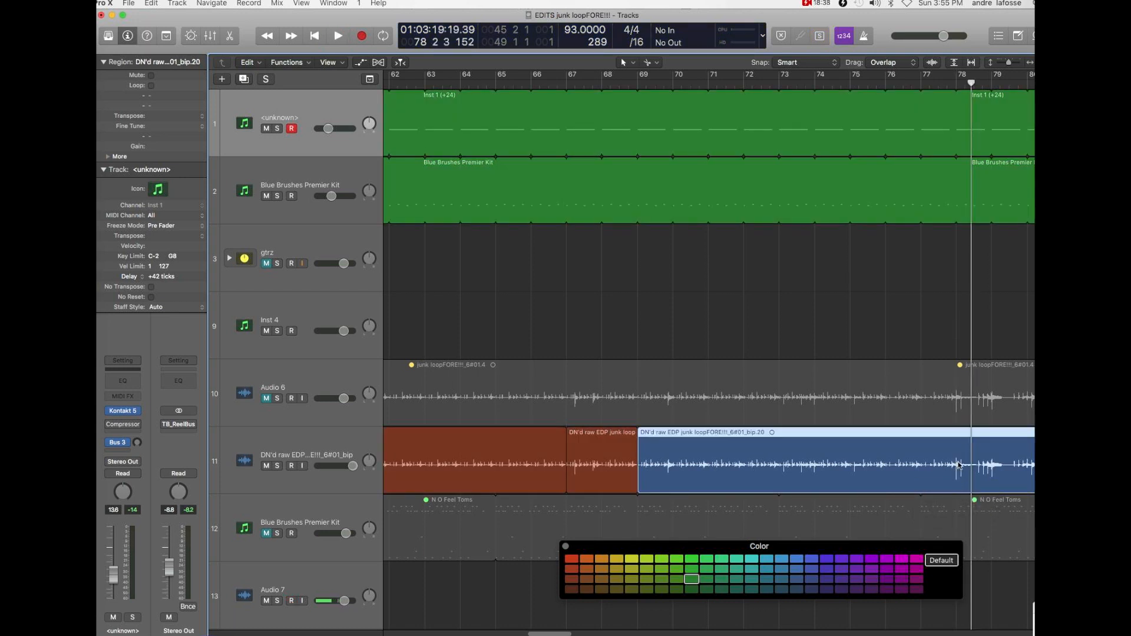
pyautogui.click(923, 452)
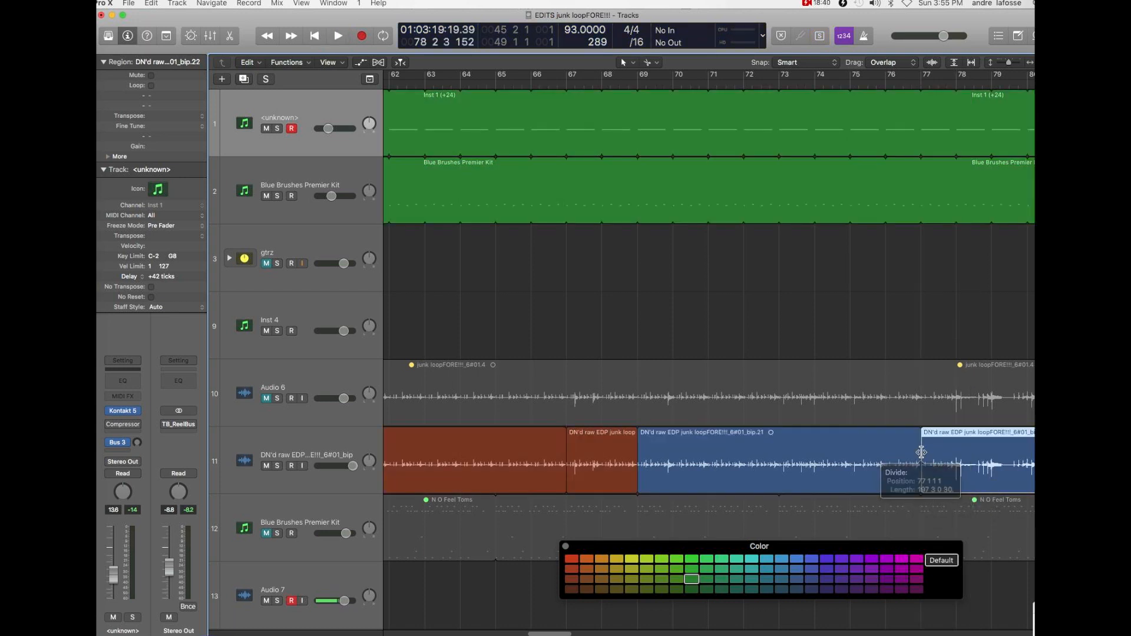
pyautogui.click(817, 455)
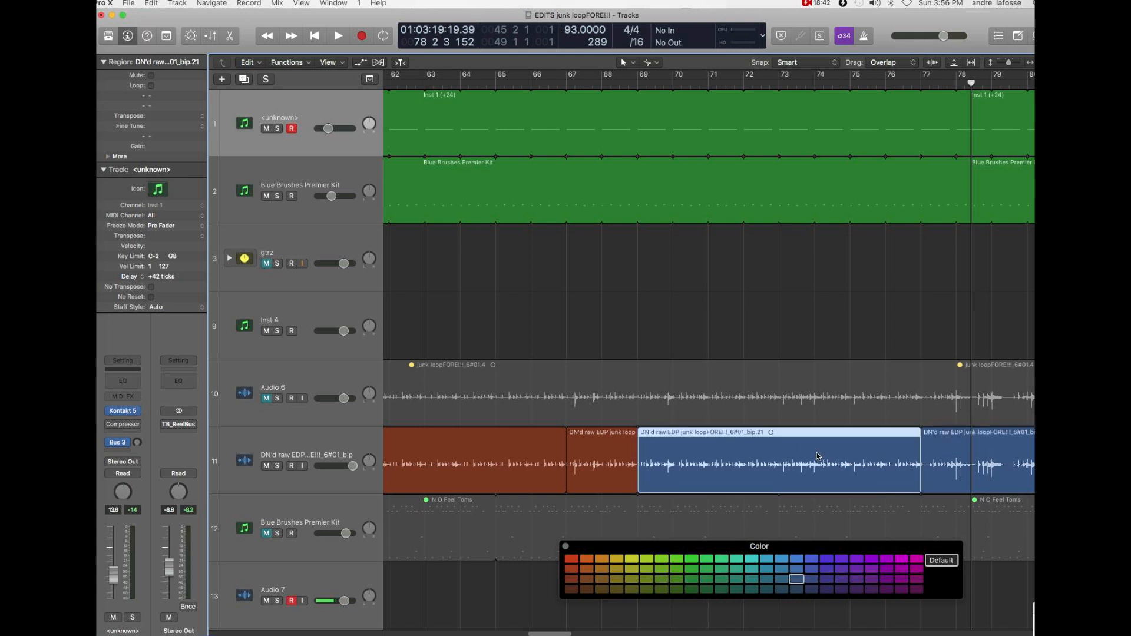
pyautogui.click(571, 581)
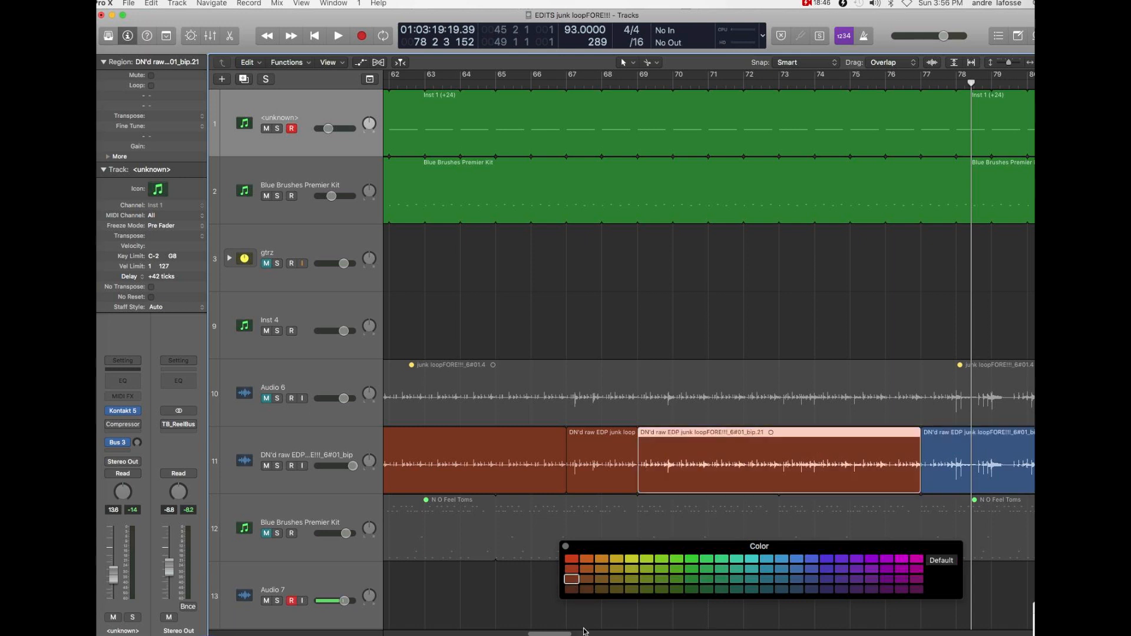
# - Play from bar 78 to the end of bar 93 while slightly lowering the volume of track 1
pyautogui.moveTo(563, 634); pyautogui.dragTo(593, 632)
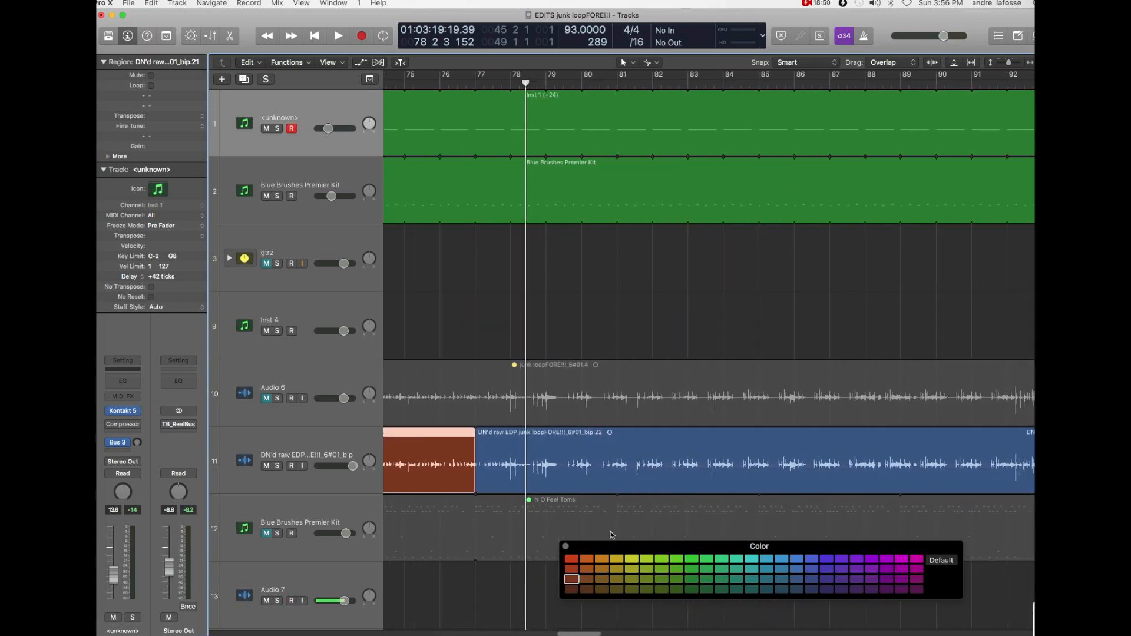
pyautogui.press('space')
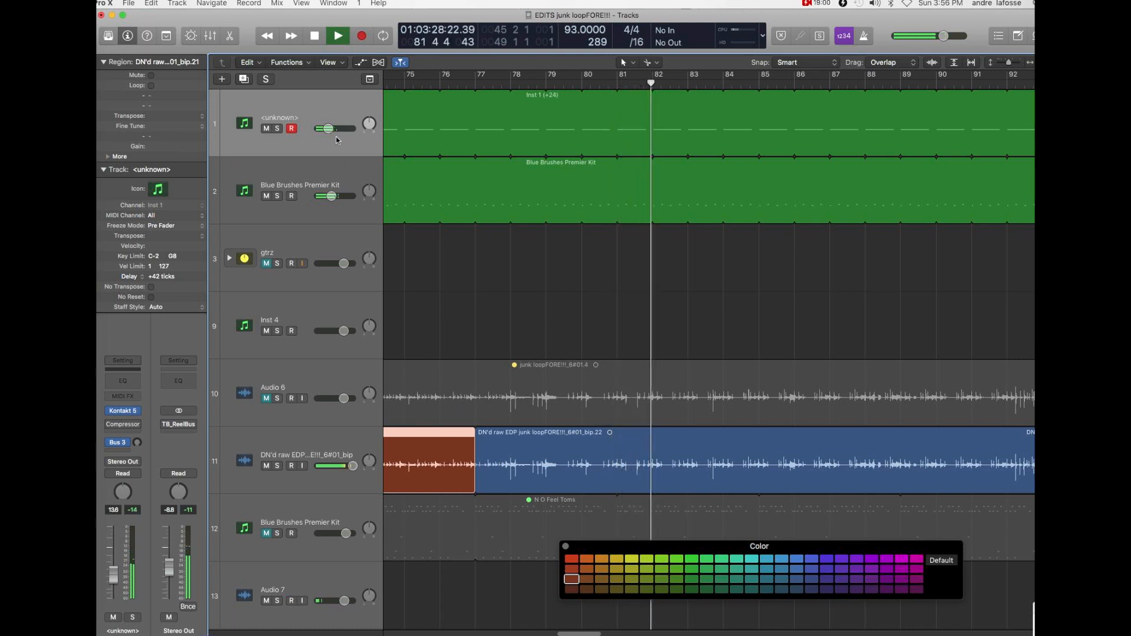
pyautogui.moveTo(327, 128); pyautogui.dragTo(317, 132)
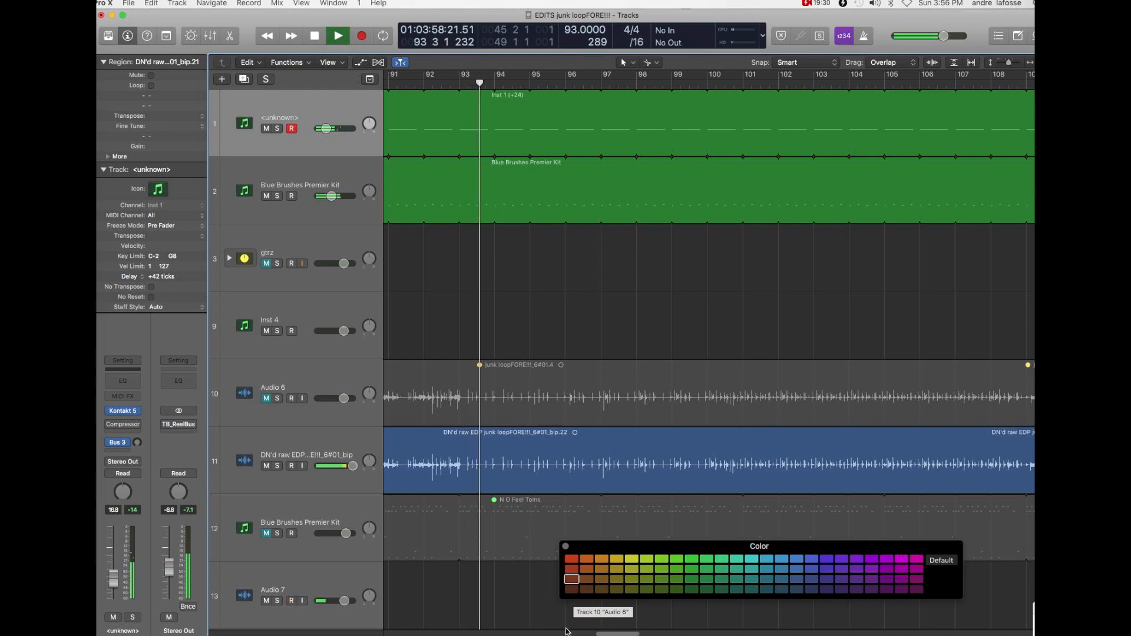
pyautogui.press('space')
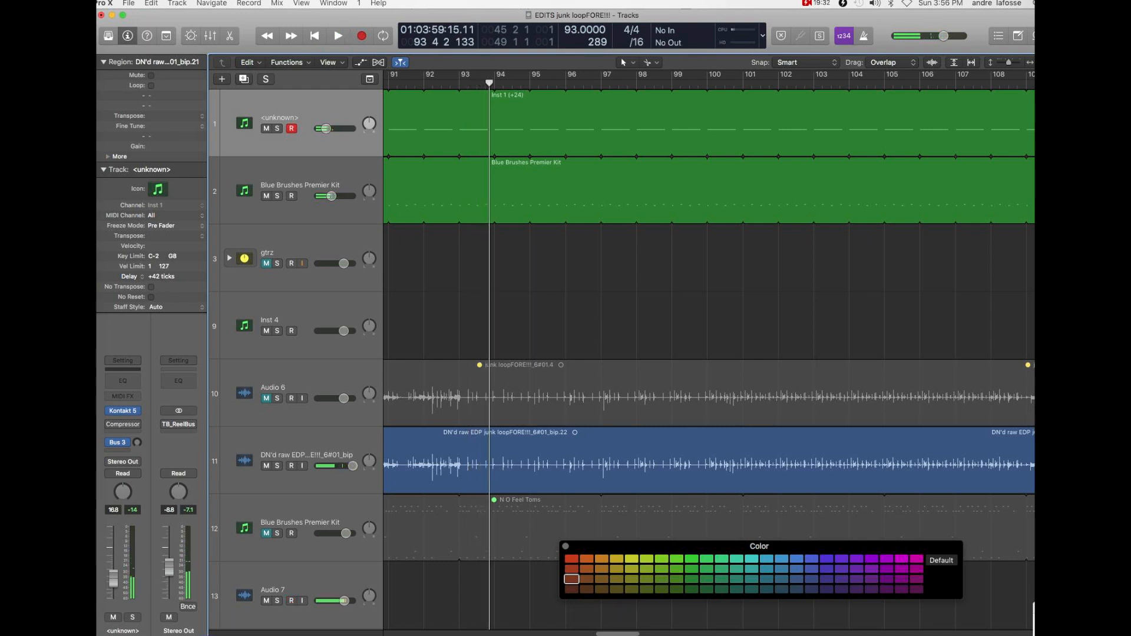
# - Replay the arrangement from bar 93 to bar 98 to check where the new loop section begins
pyautogui.hscroll(-10, 635, 633)
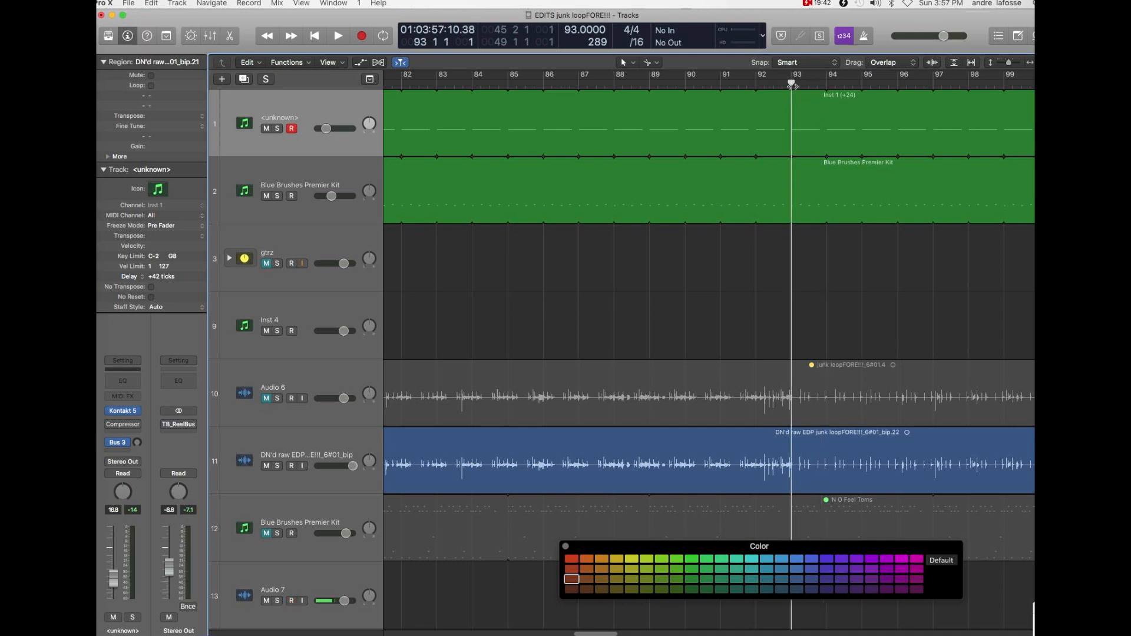
pyautogui.press('space')
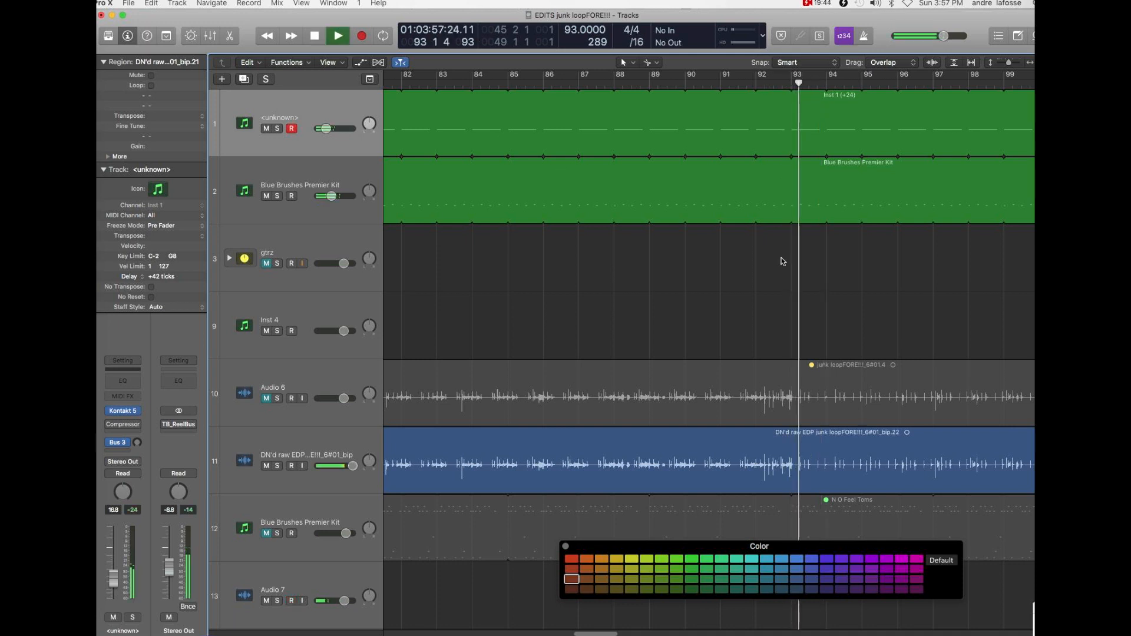
pyautogui.moveTo(622, 634); pyautogui.dragTo(630, 631)
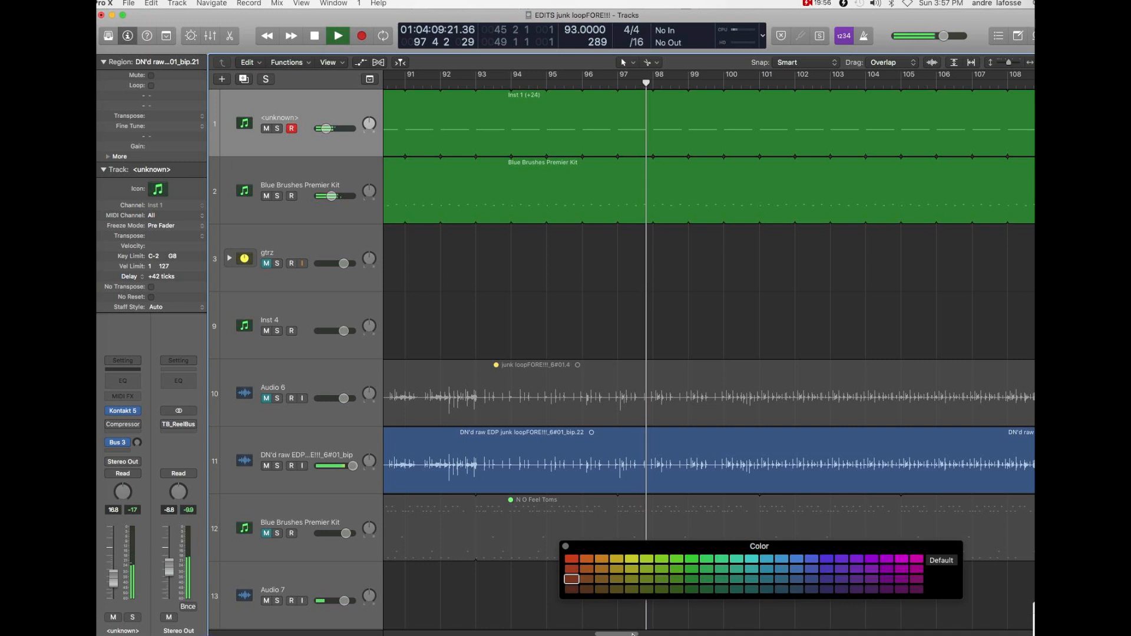
pyautogui.press('space')
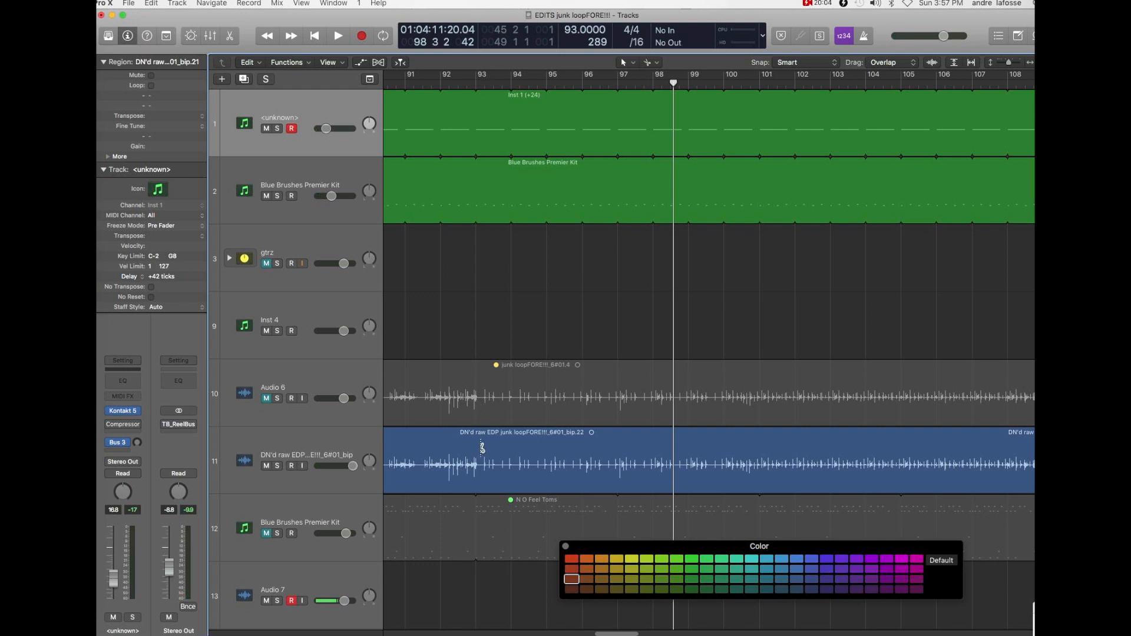
# - Split the DN'd raw EDP region at bar 93 and color the section between bars 77 and 93 dark magenta
pyautogui.moveTo(477, 450); pyautogui.dragTo(480, 450)
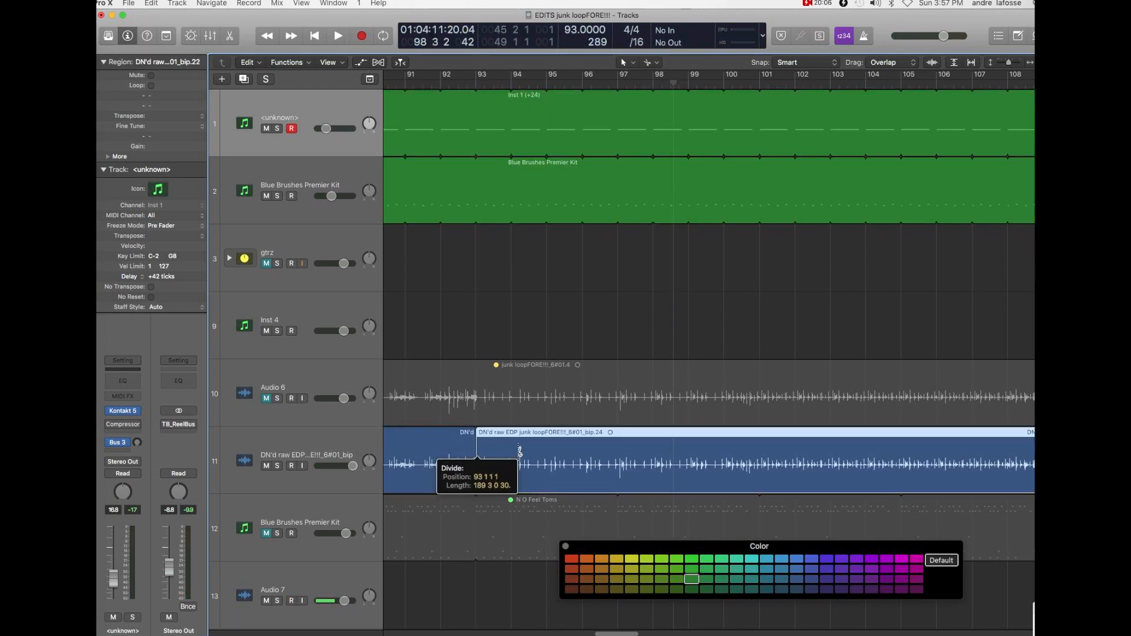
pyautogui.click(436, 450)
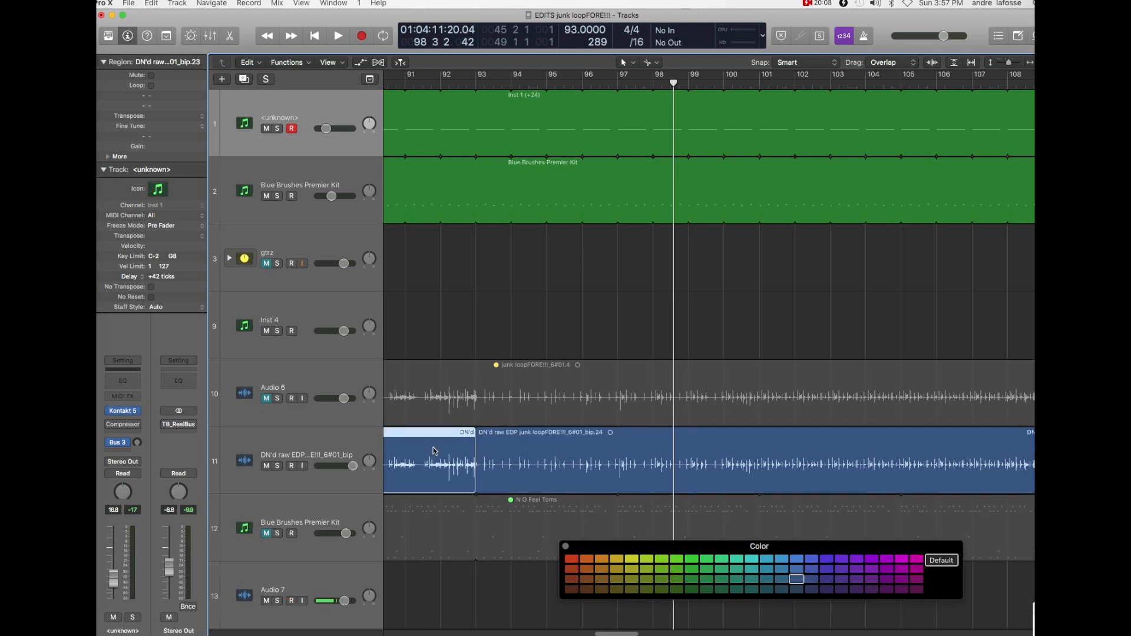
pyautogui.click(915, 590)
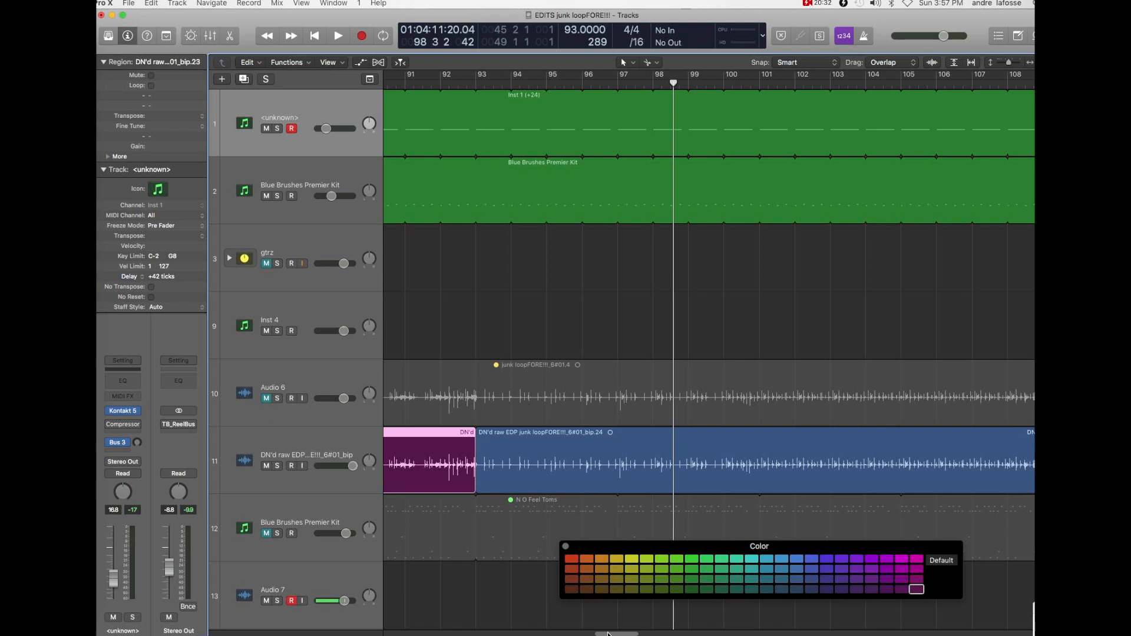
# - Review the color-coded sections across the whole arrangement and place the playhead at bar 93
pyautogui.press('super+Left')
pyautogui.press('super+Left')
pyautogui.press('super+Left')
pyautogui.press('super+Left')
pyautogui.press('super+Left')
pyautogui.press('super+Left')
pyautogui.press('super+Left')
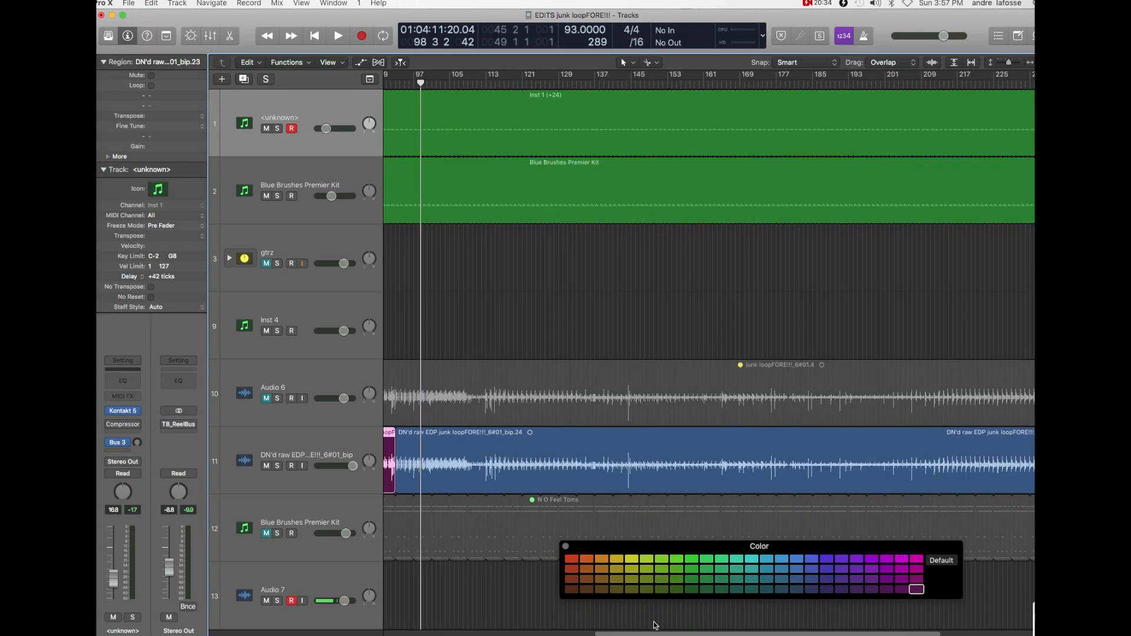
pyautogui.moveTo(643, 633); pyautogui.dragTo(401, 632)
pyautogui.press('super+Left')
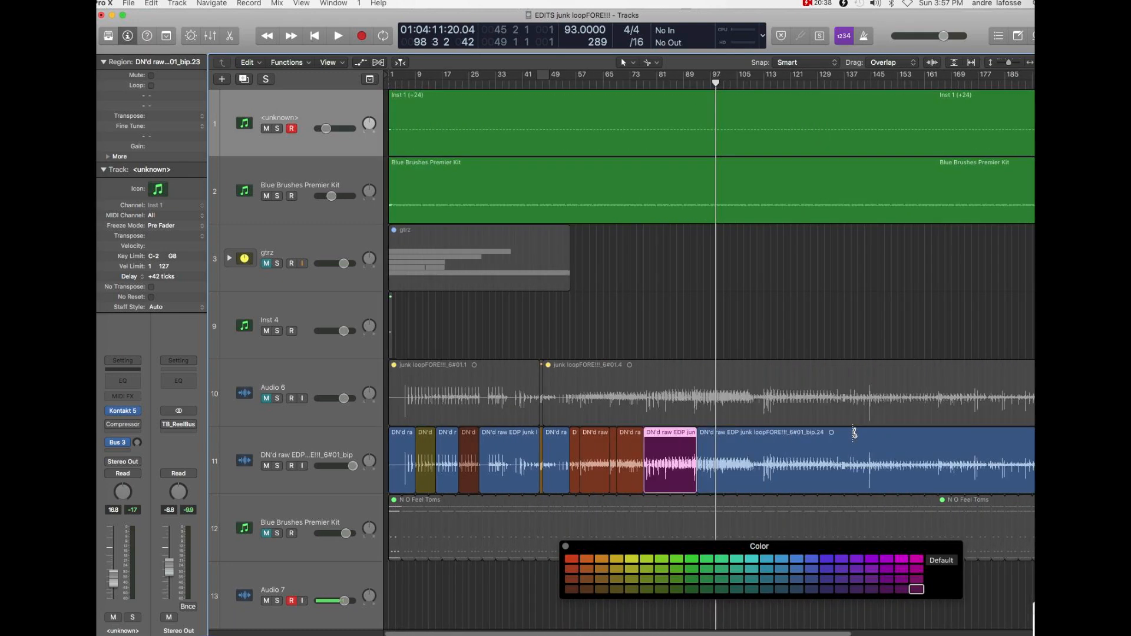
pyautogui.click(685, 82)
pyautogui.click(697, 84)
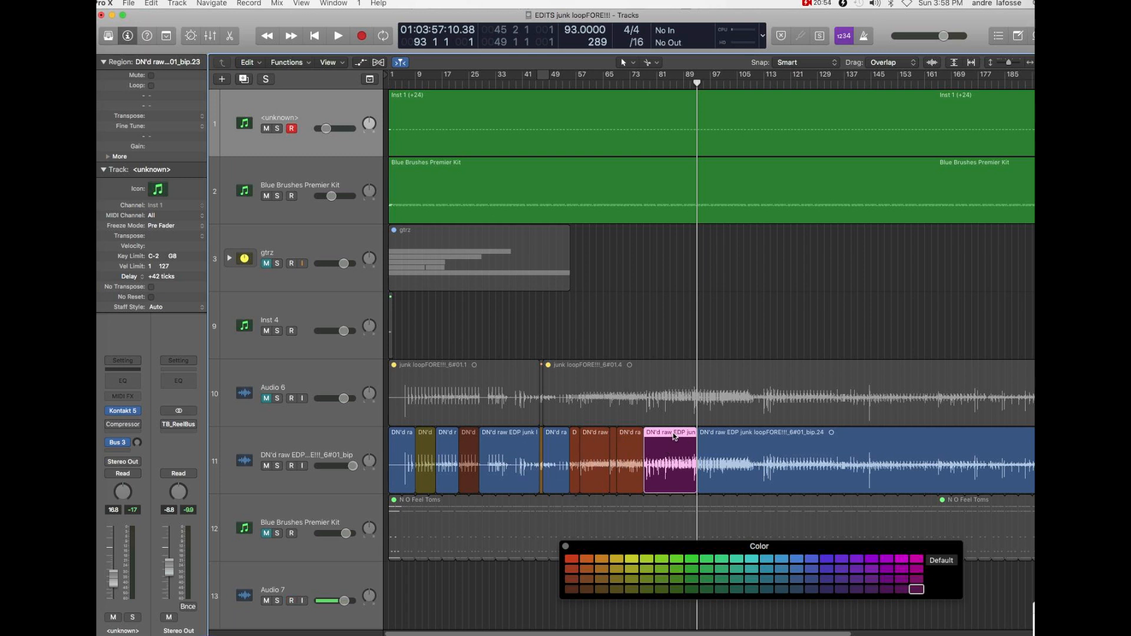
pyautogui.moveTo(681, 632)
pyautogui.mouseDown()
pyautogui.moveTo(860, 631)
pyautogui.moveTo(686, 634)
pyautogui.mouseUp()
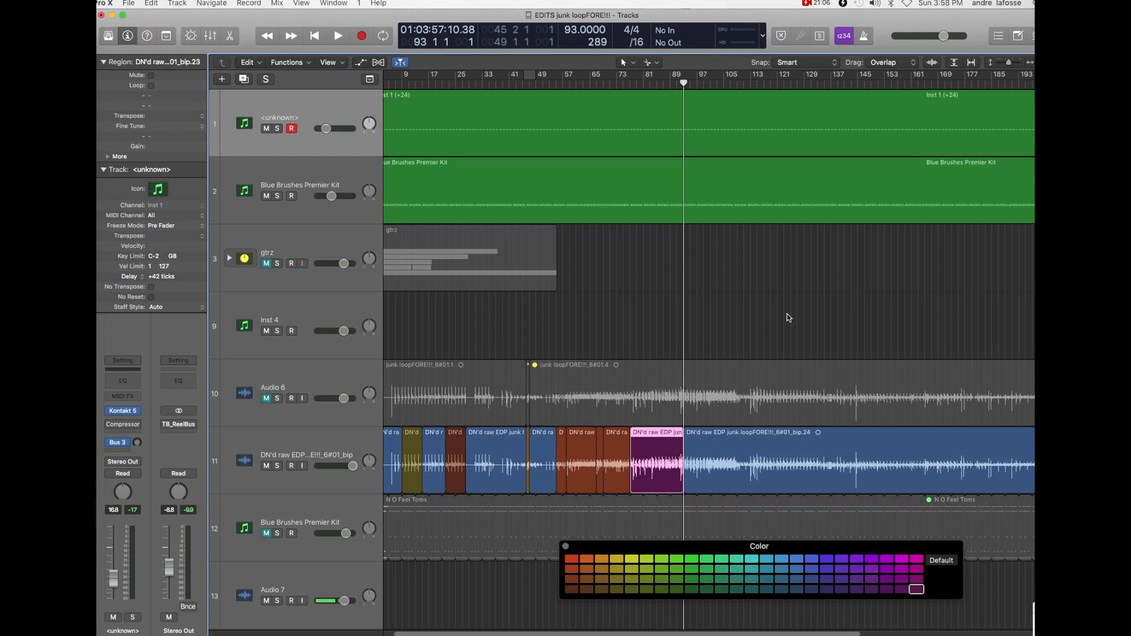
# - Play the start of the uncolored EDP section from bar 93 into bar 94
pyautogui.press('super+Right')
pyautogui.press('super+Right')
pyautogui.press('super+Right')
pyautogui.press('super+Right')
pyautogui.press('super+Right')
pyautogui.press('super+Right')
pyautogui.press('super+Right')
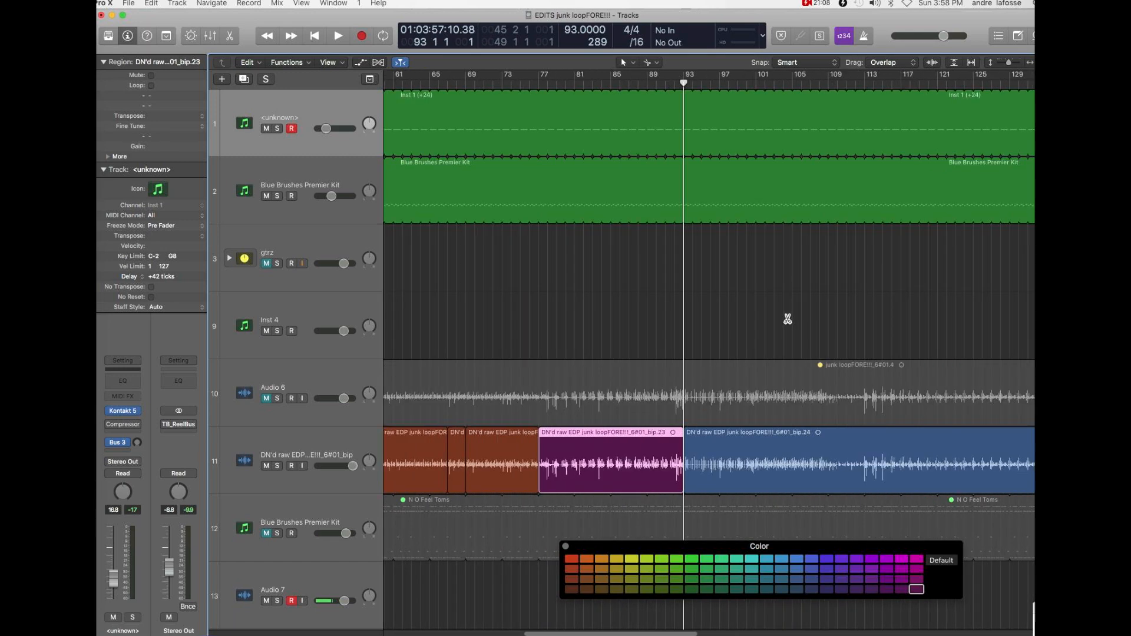
pyautogui.press('space')
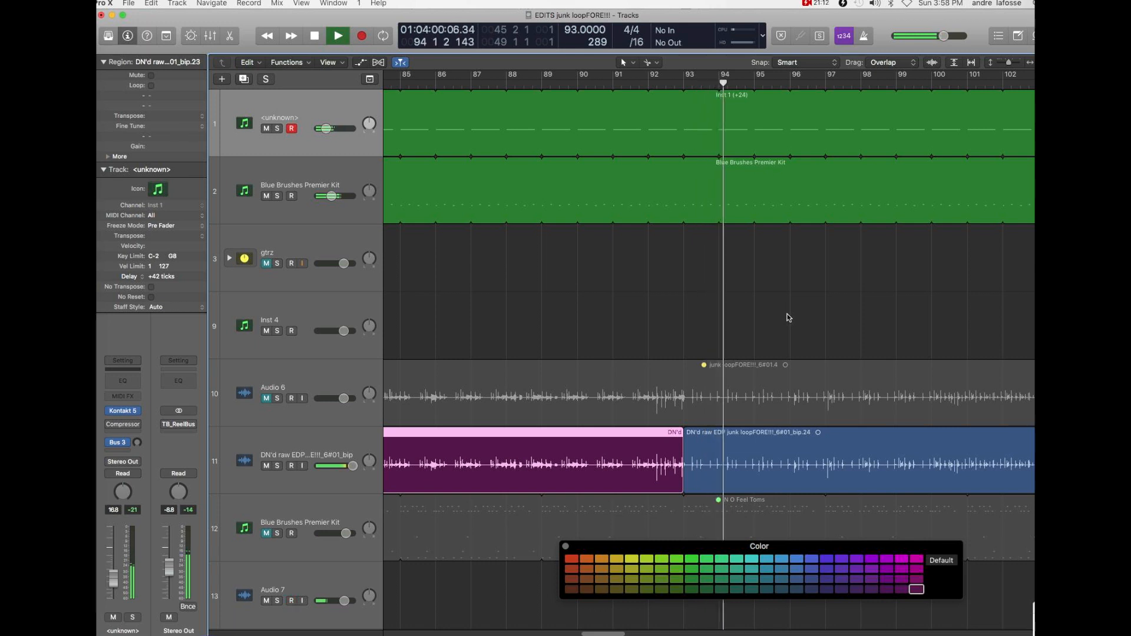
pyautogui.press('space')
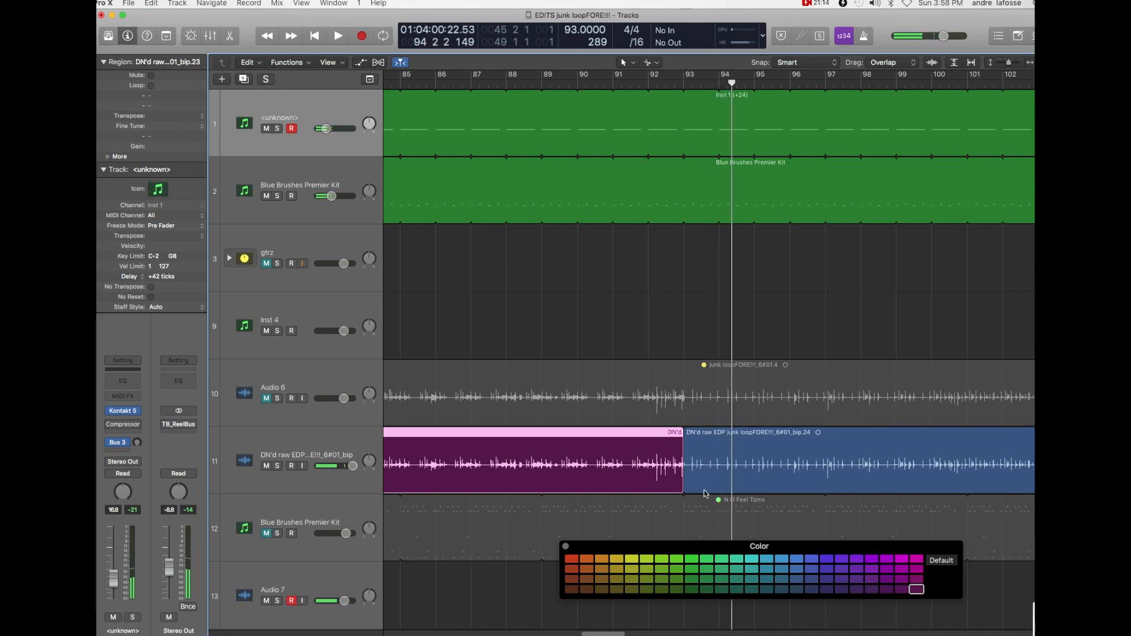
# - Play the arrangement from bar 99 to bar 105 to find where the section ends
pyautogui.click(896, 82)
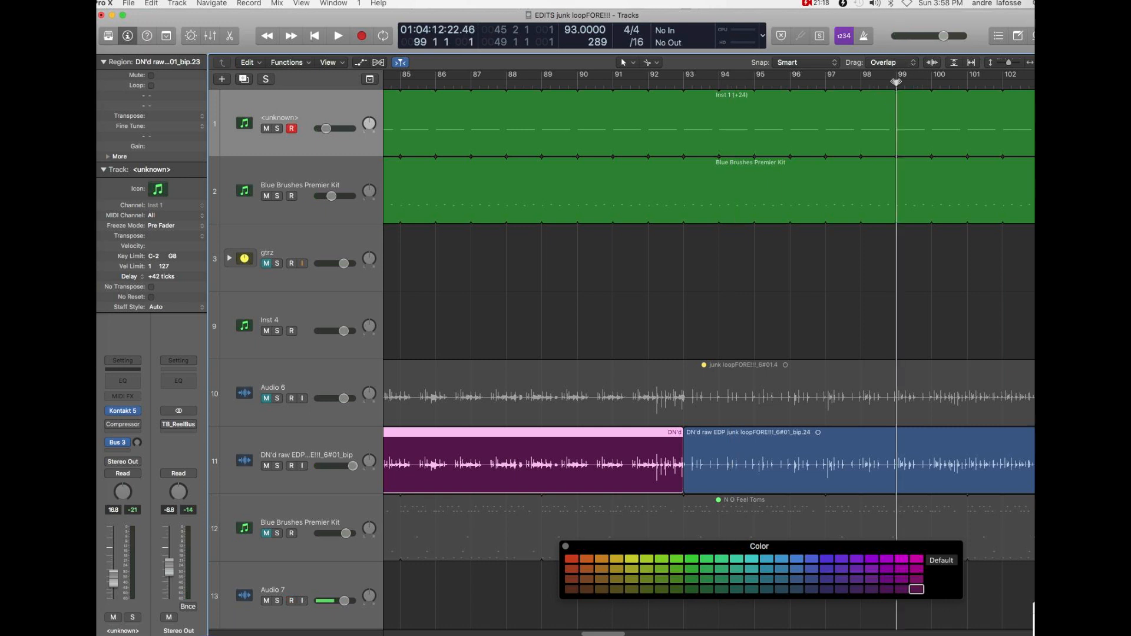
pyautogui.press('space')
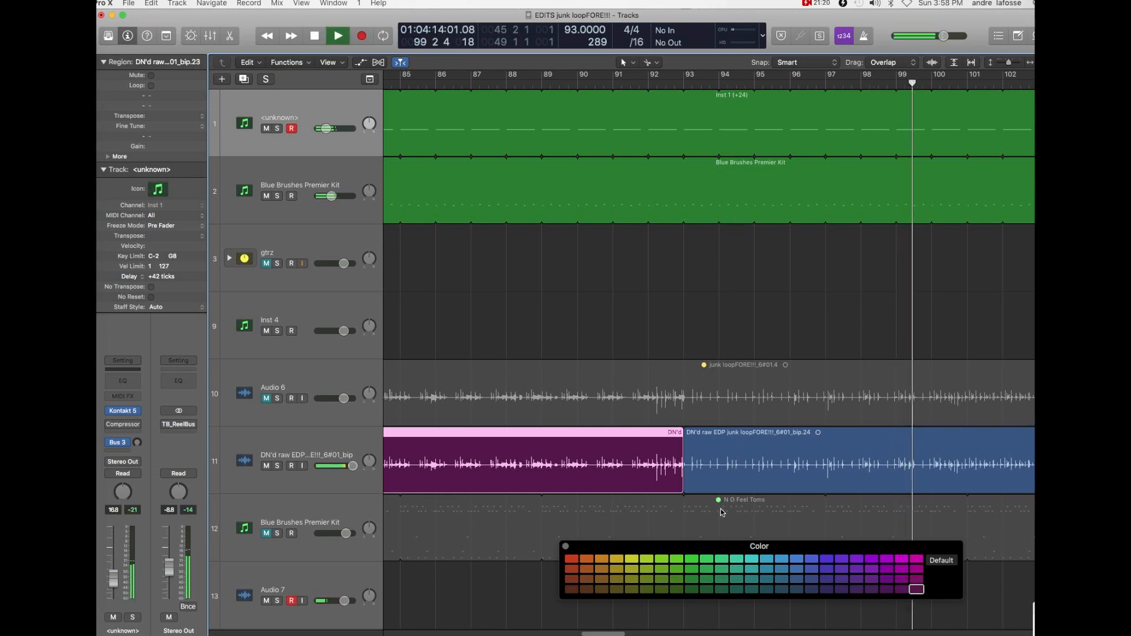
pyautogui.moveTo(617, 634); pyautogui.dragTo(645, 634)
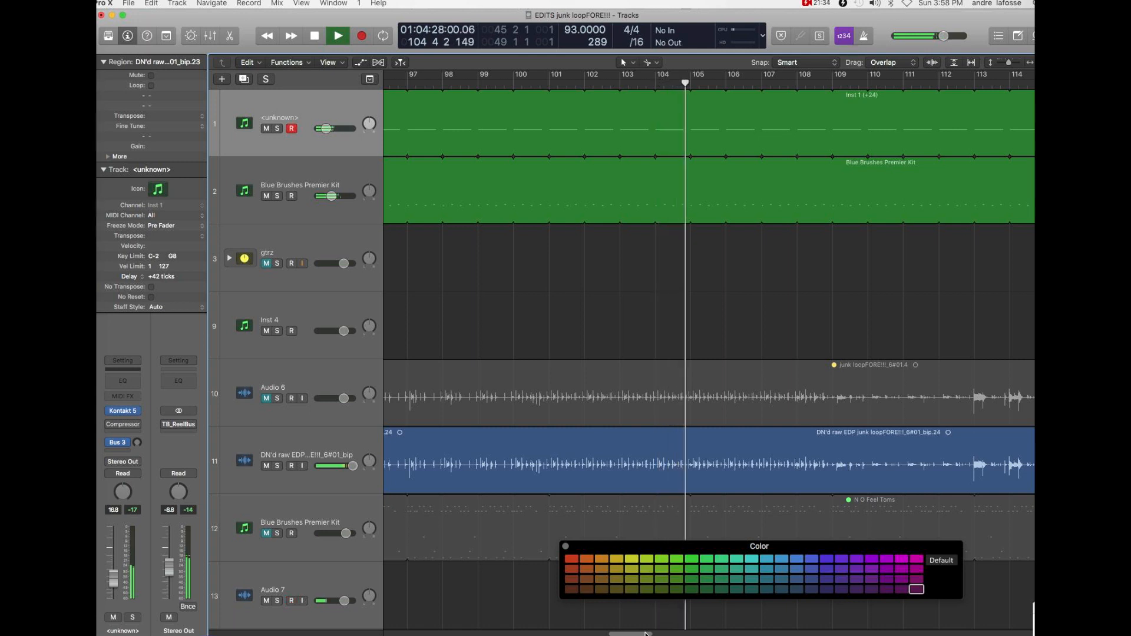
pyautogui.press('space')
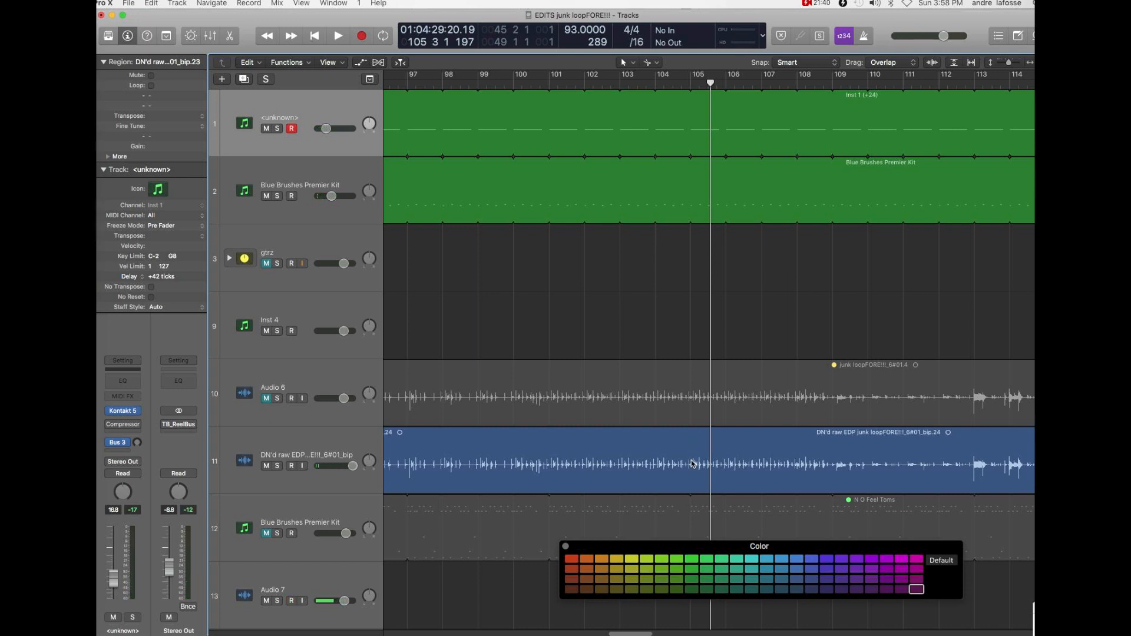
# - Split the DN'd raw EDP region at bar 104 and color the section between bars 93 and 104 rust red
pyautogui.click(657, 443)
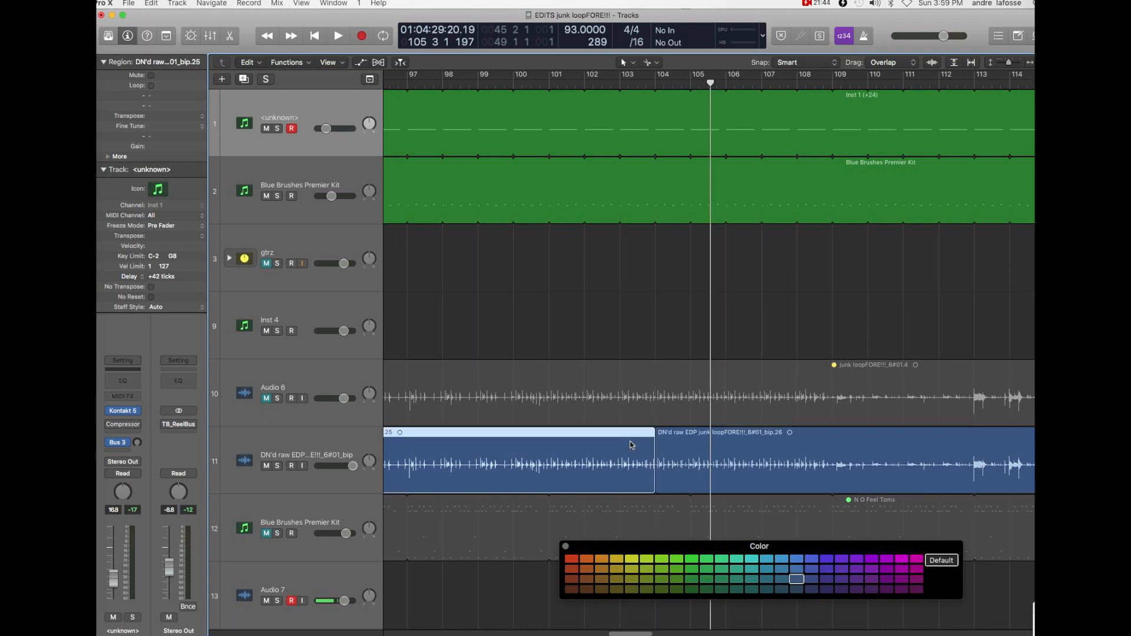
pyautogui.click(571, 579)
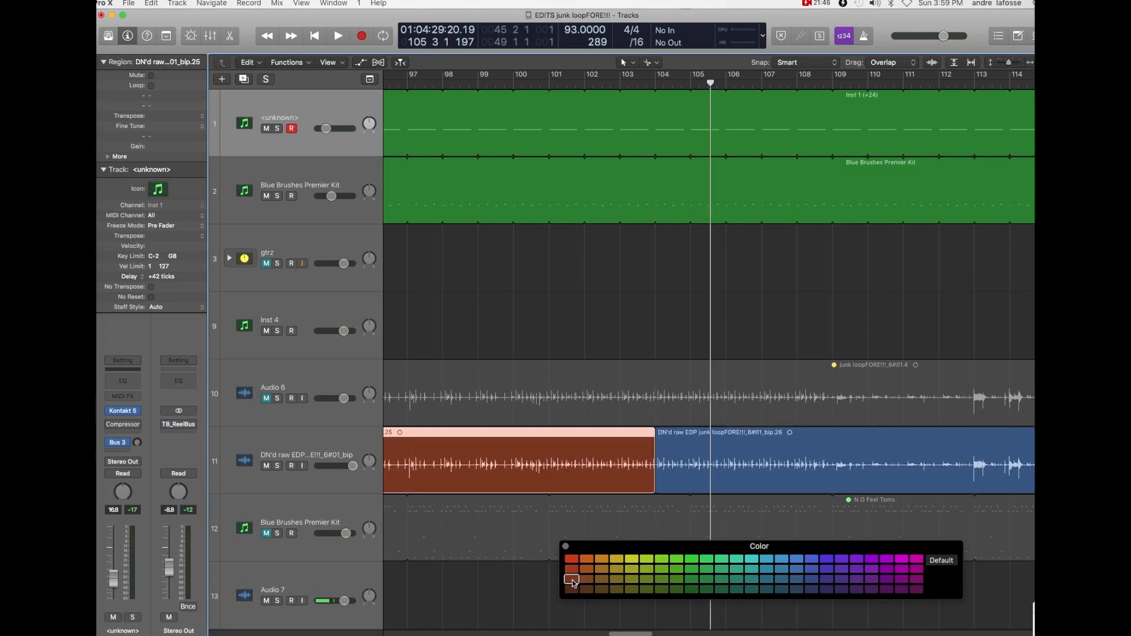
# - Play the arrangement from bar 105 to bar 114 and return the playhead to bar 113
pyautogui.press('space')
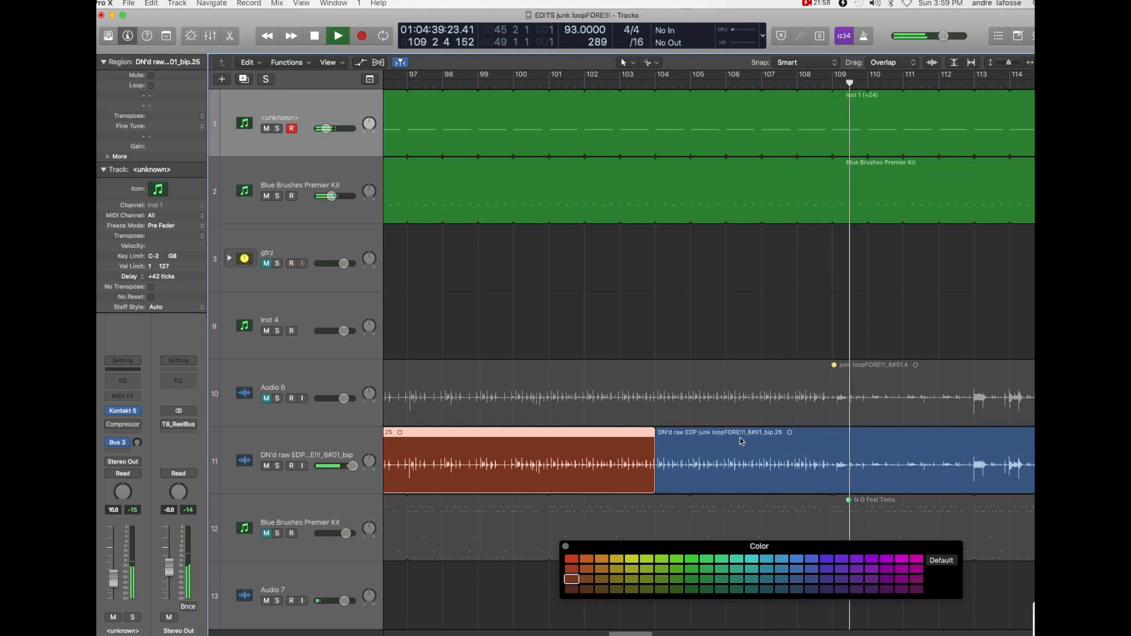
pyautogui.moveTo(645, 634); pyautogui.dragTo(672, 633)
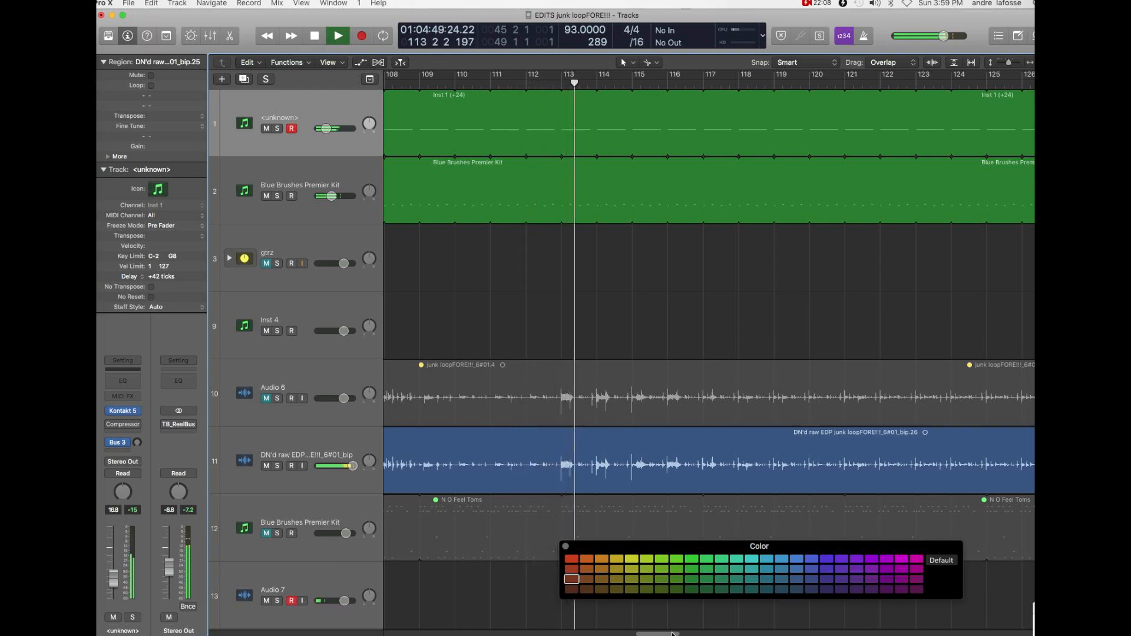
pyautogui.press('space')
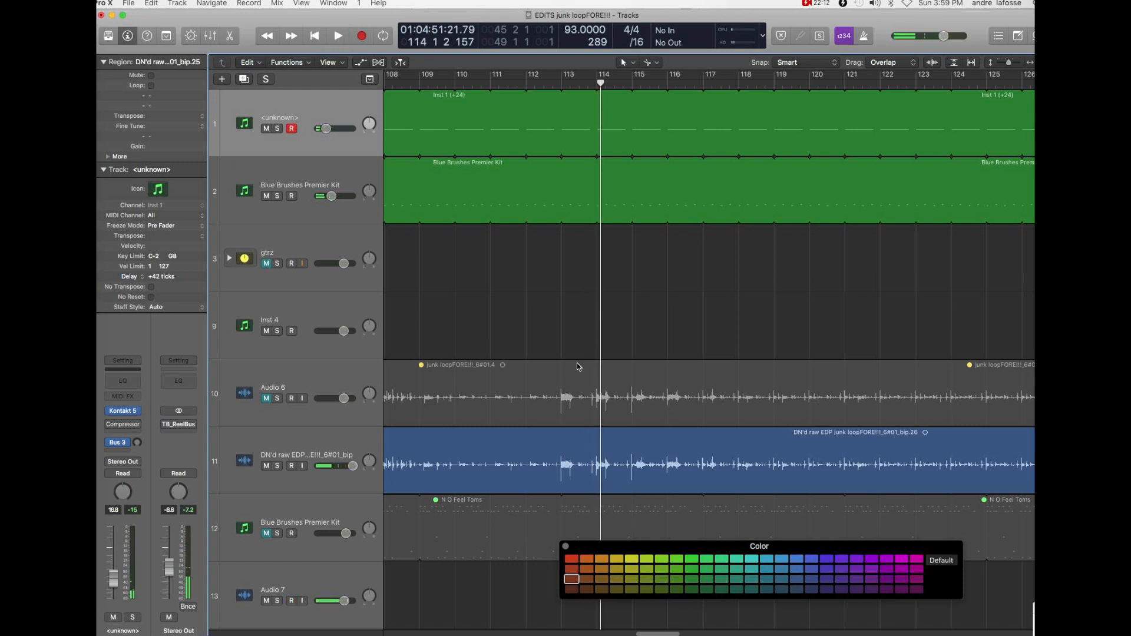
pyautogui.click(561, 85)
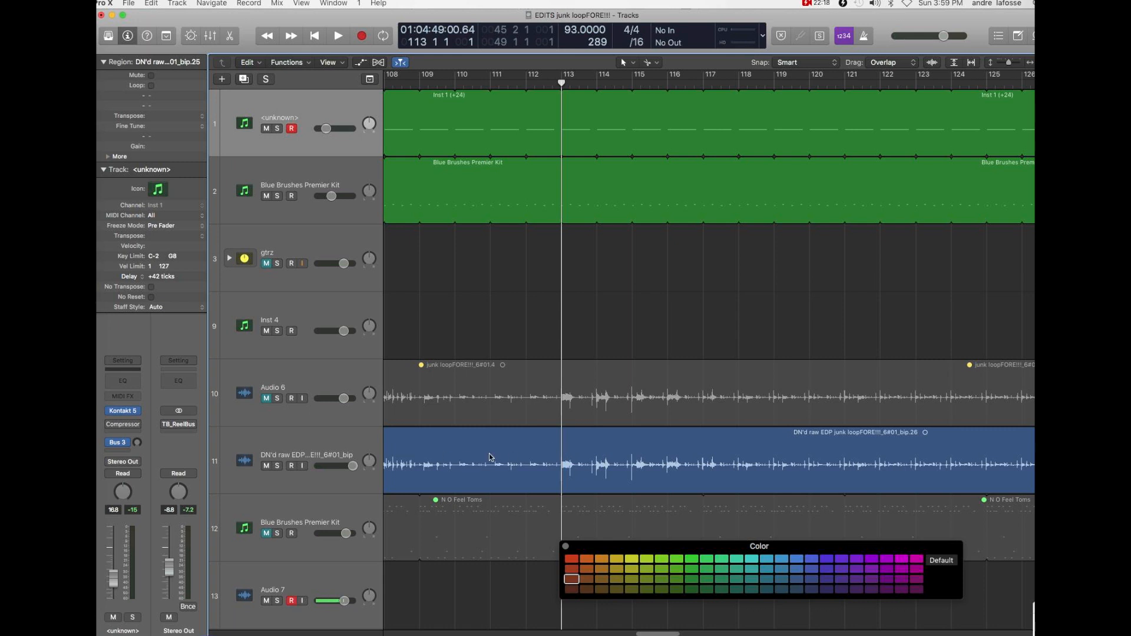
# - Split the DN'd raw EDP region at bar 113 and color the section between bars 104 and 113 dark magenta
pyautogui.click(561, 450)
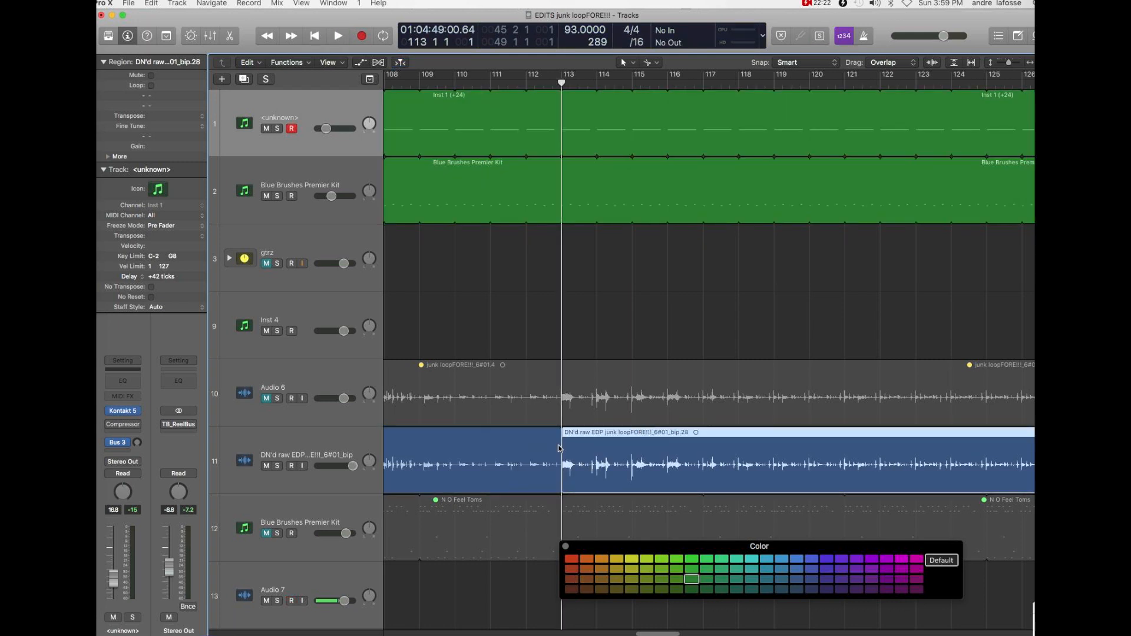
pyautogui.click(541, 449)
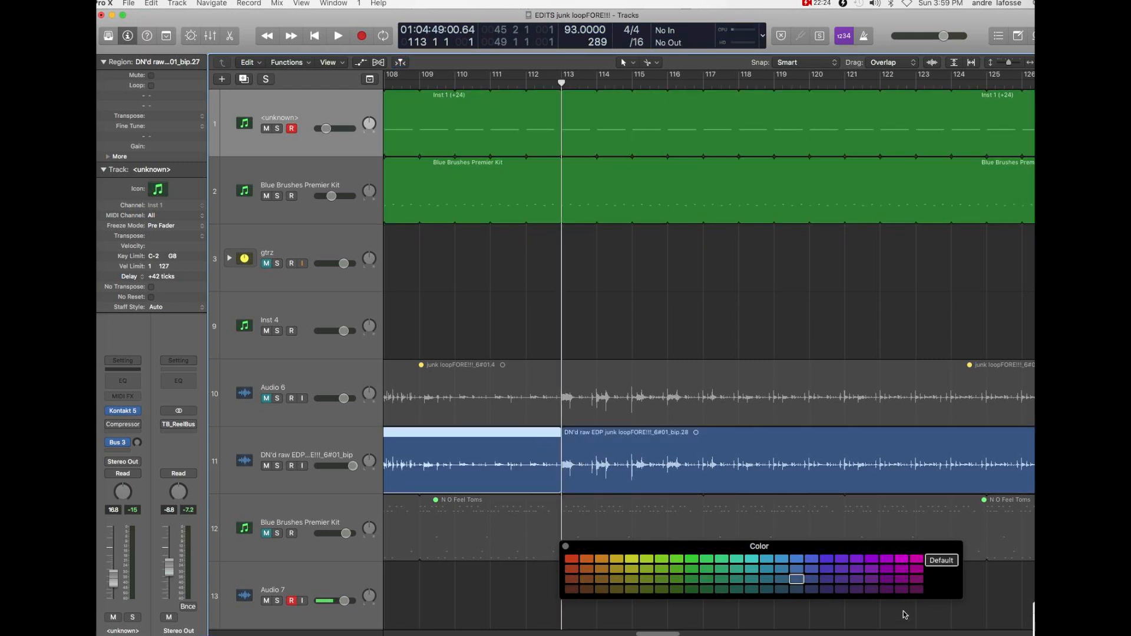
pyautogui.click(916, 589)
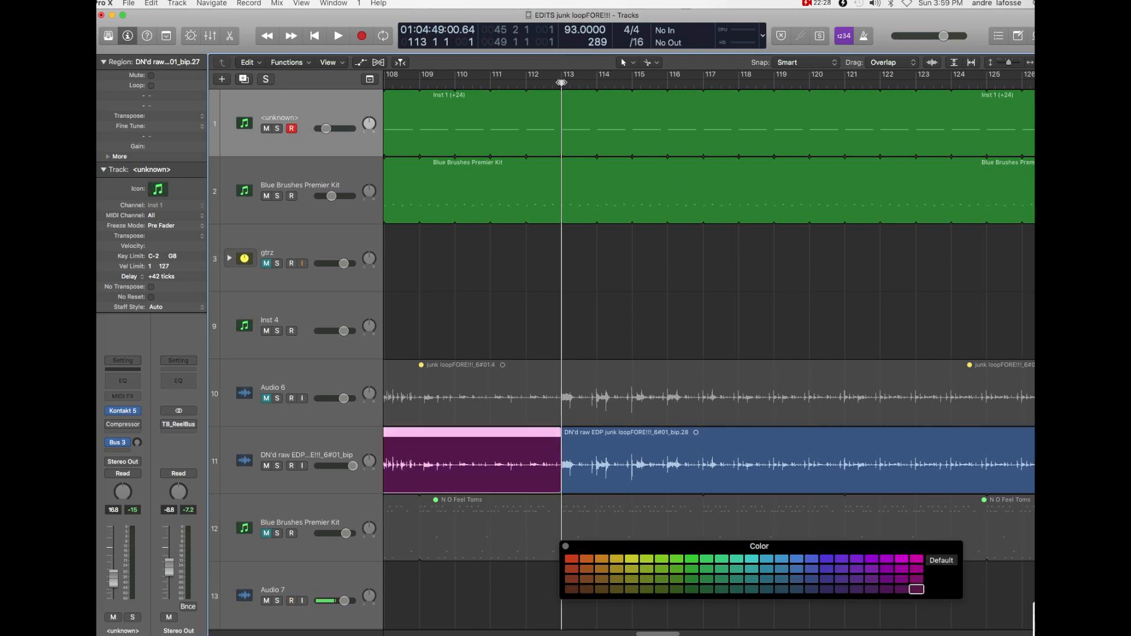
# - Play the arrangement from bar 113 to bar 122 and replay bars 120 to 121 to find where the section ends
pyautogui.press('space')
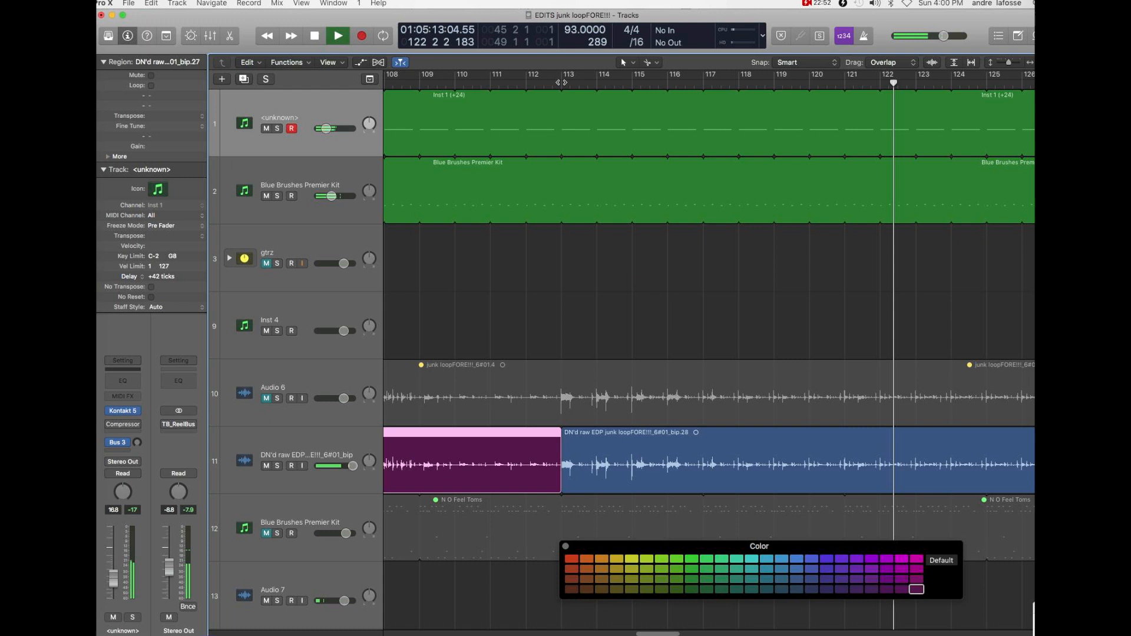
pyautogui.press('space')
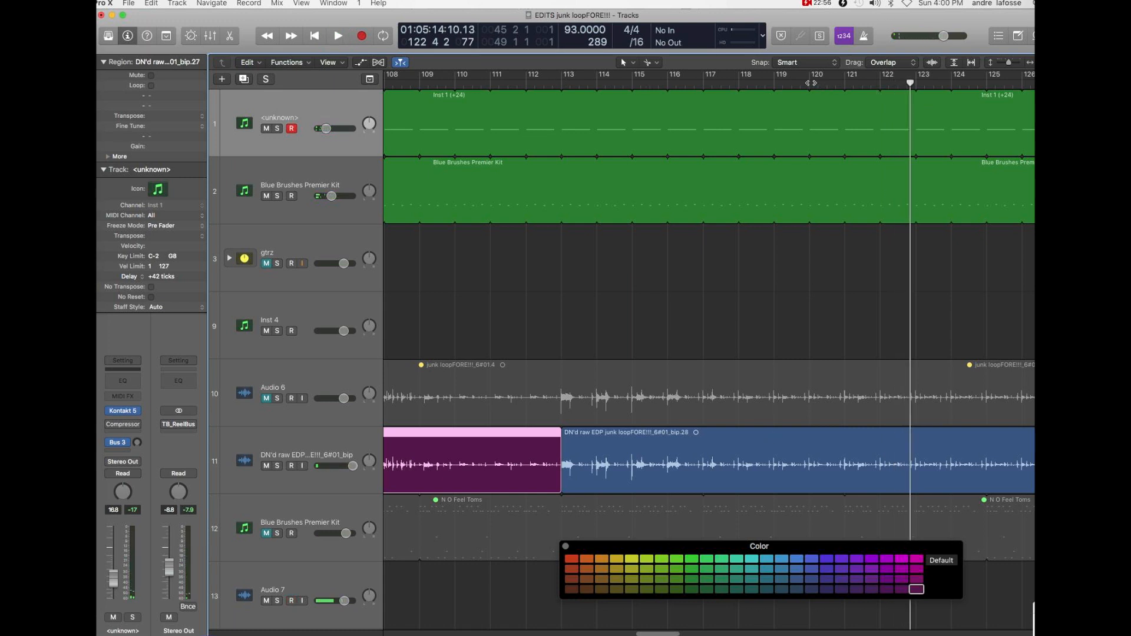
pyautogui.click(809, 83)
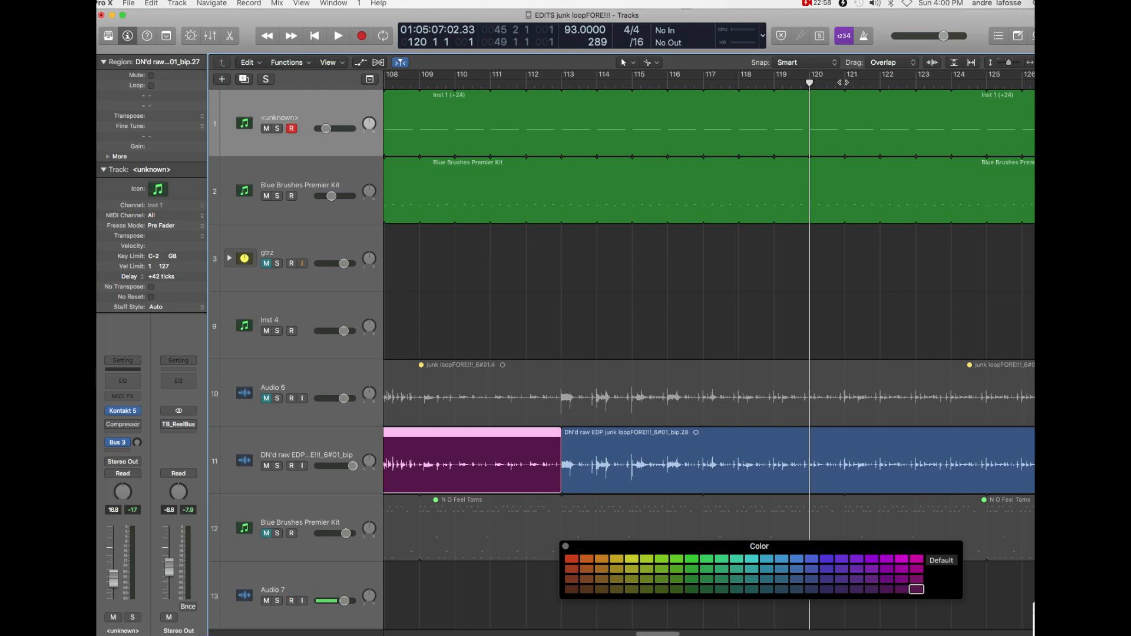
pyautogui.press('space')
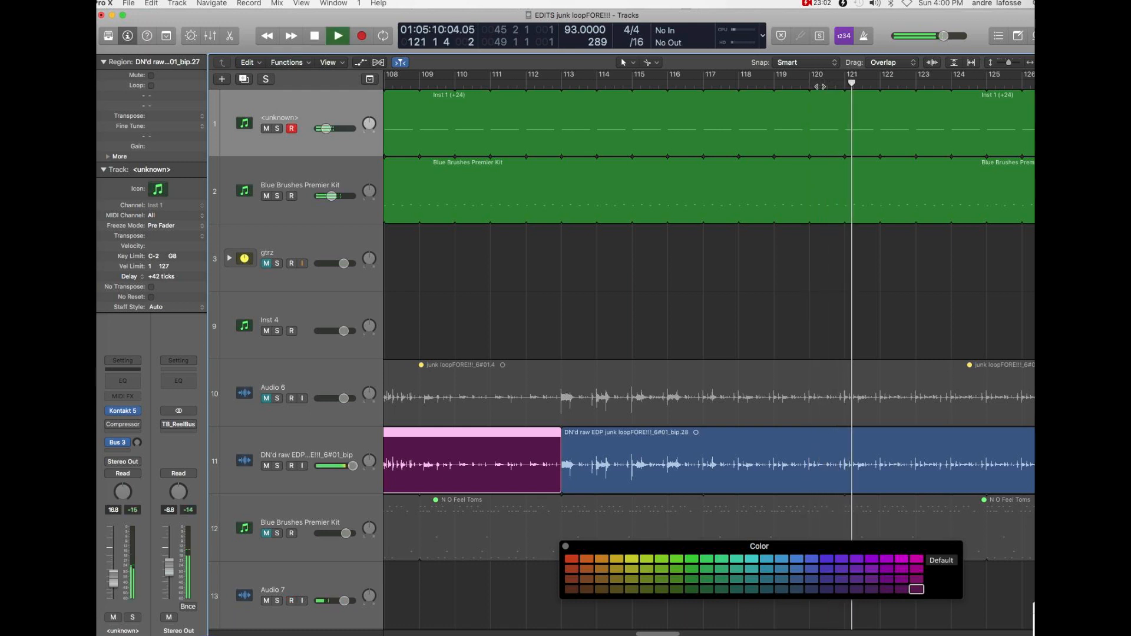
pyautogui.press('space')
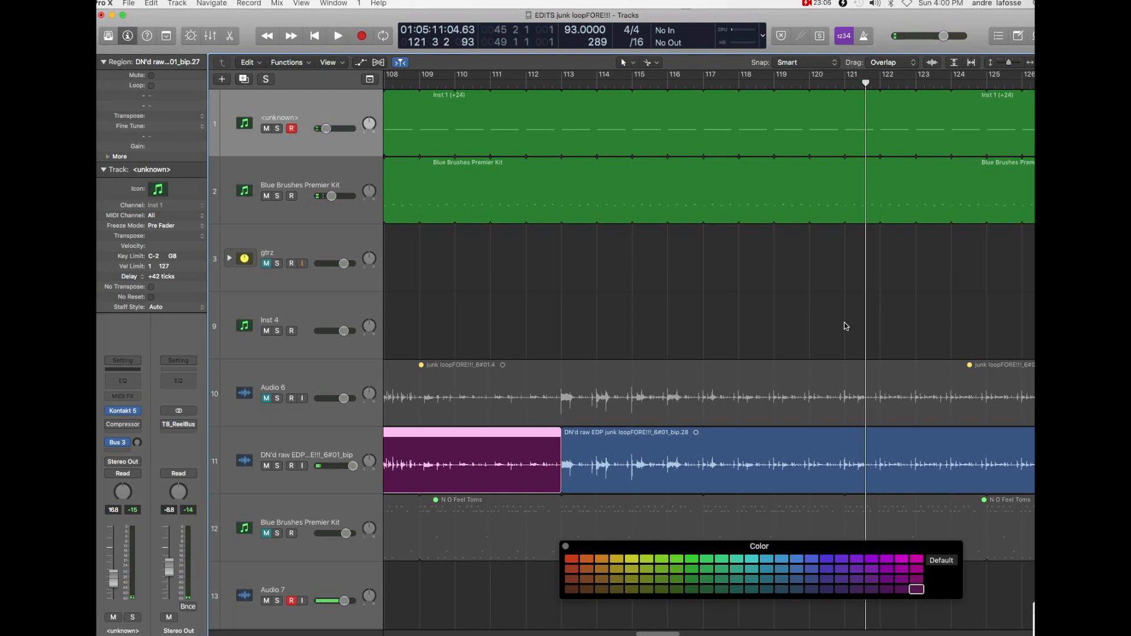
# - Split the DN'd raw EDP region at bar 121 and color the section between bars 113 and 121 orange-brown
pyautogui.click(845, 447)
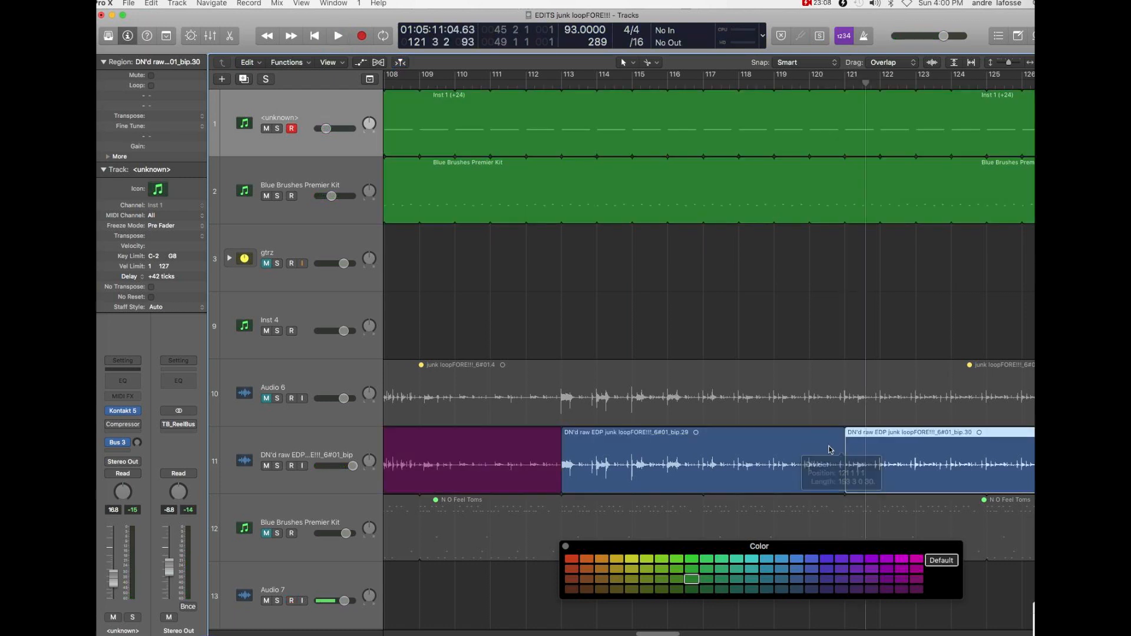
pyautogui.click(807, 446)
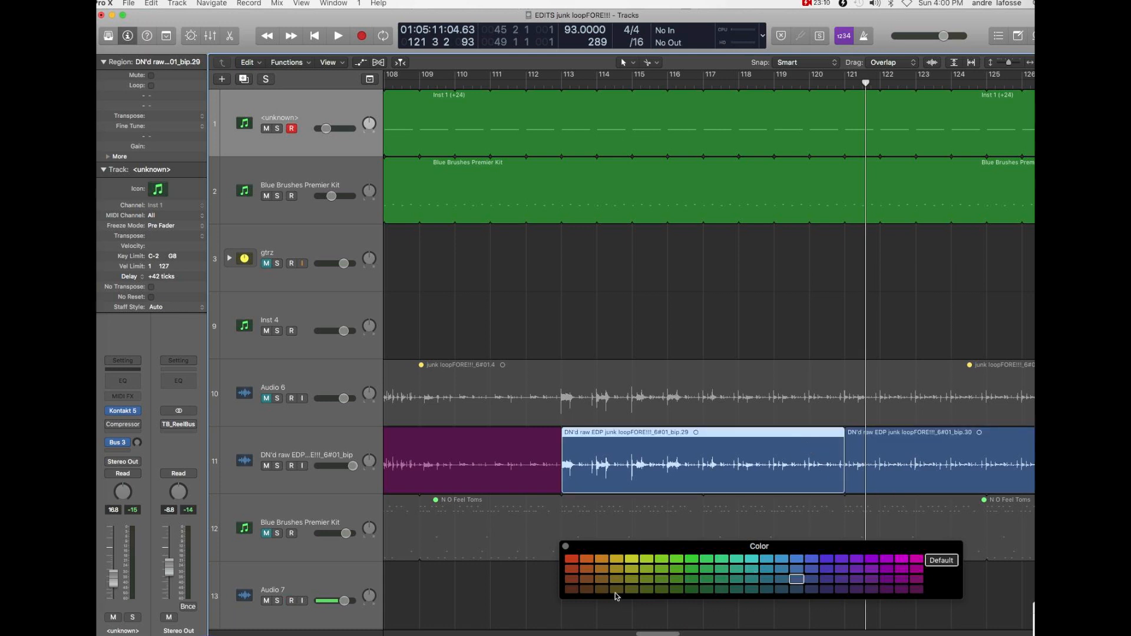
pyautogui.click(587, 579)
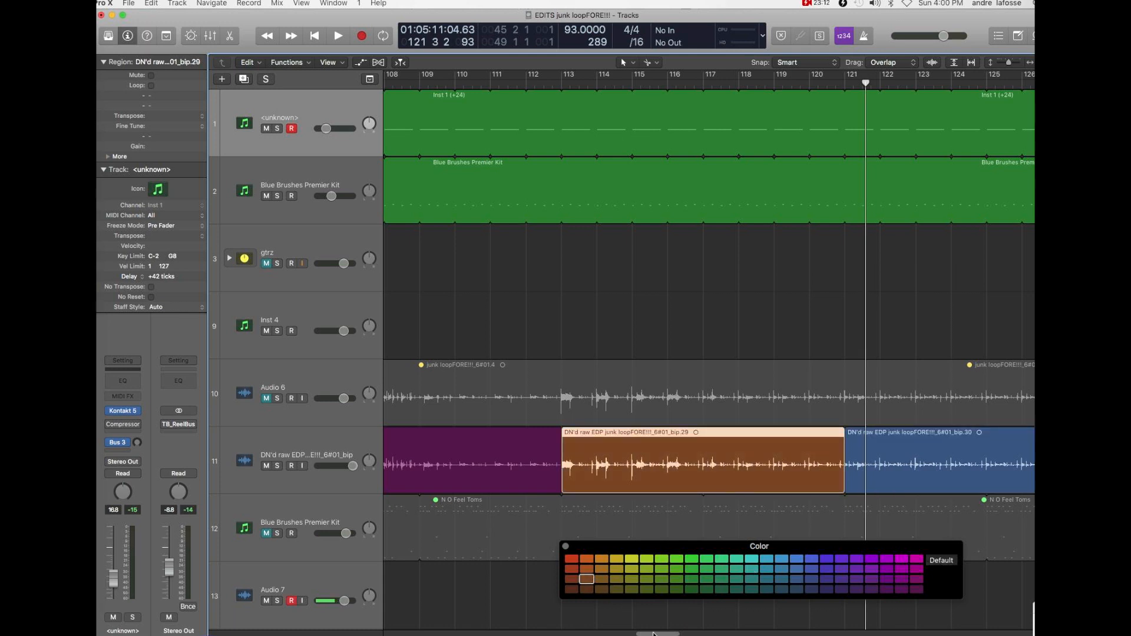
# - Play the arrangement from bar 121 to bar 123 and split the DN'd raw EDP region at bar 123
pyautogui.moveTo(654, 634); pyautogui.dragTo(676, 633)
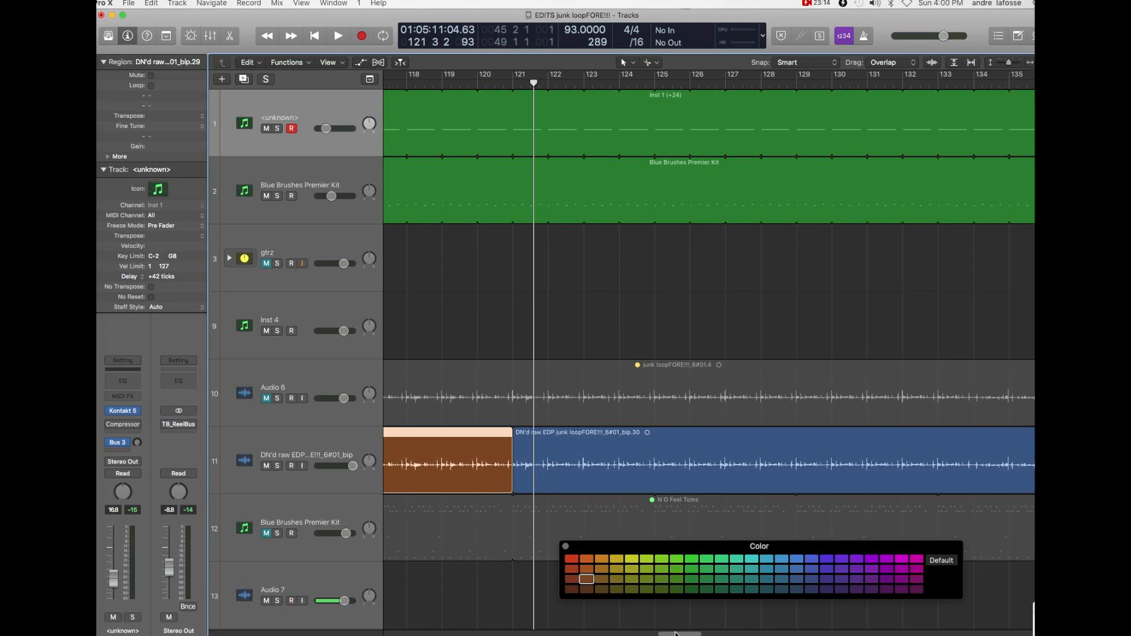
pyautogui.press('space')
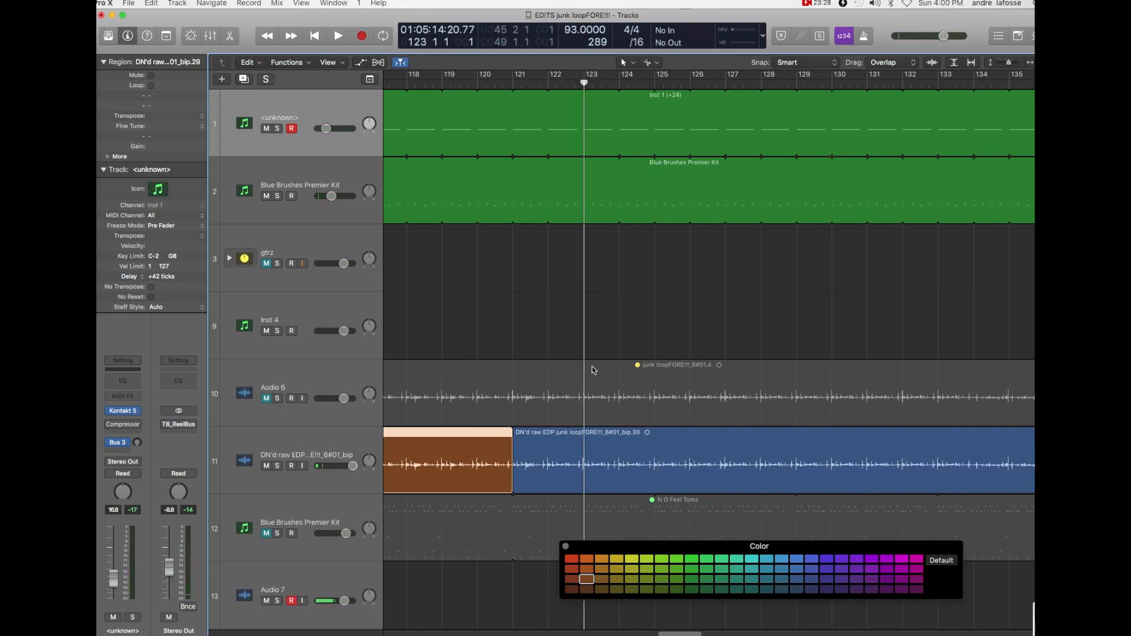
pyautogui.click(585, 450)
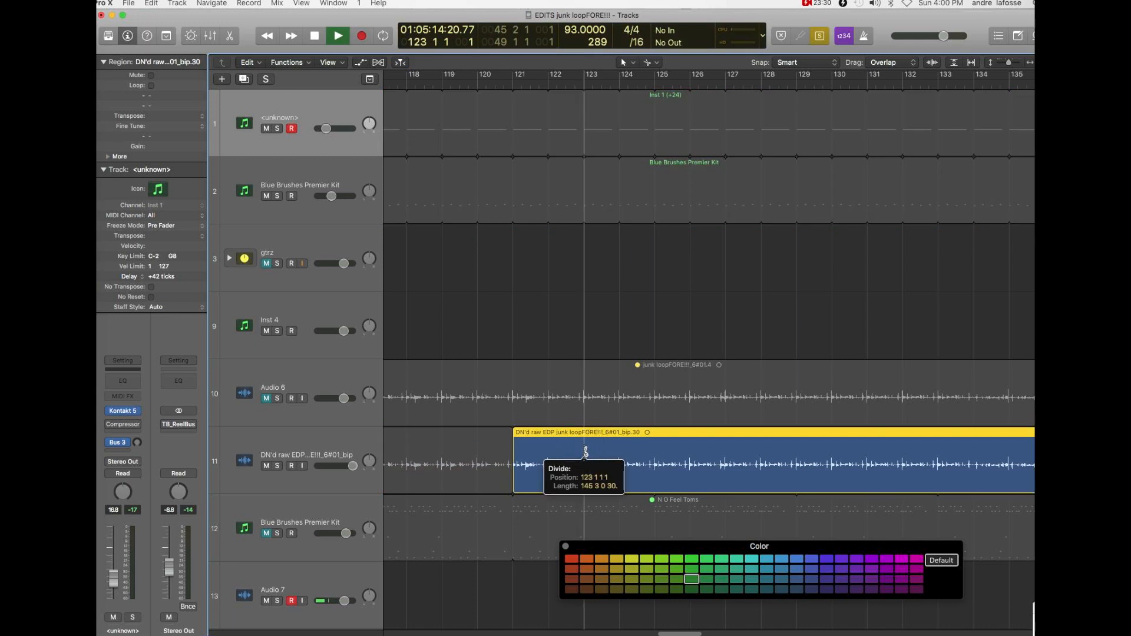
# - Play the arrangement from bar 123 to bar 134 to find where the section ends
pyautogui.press('space')
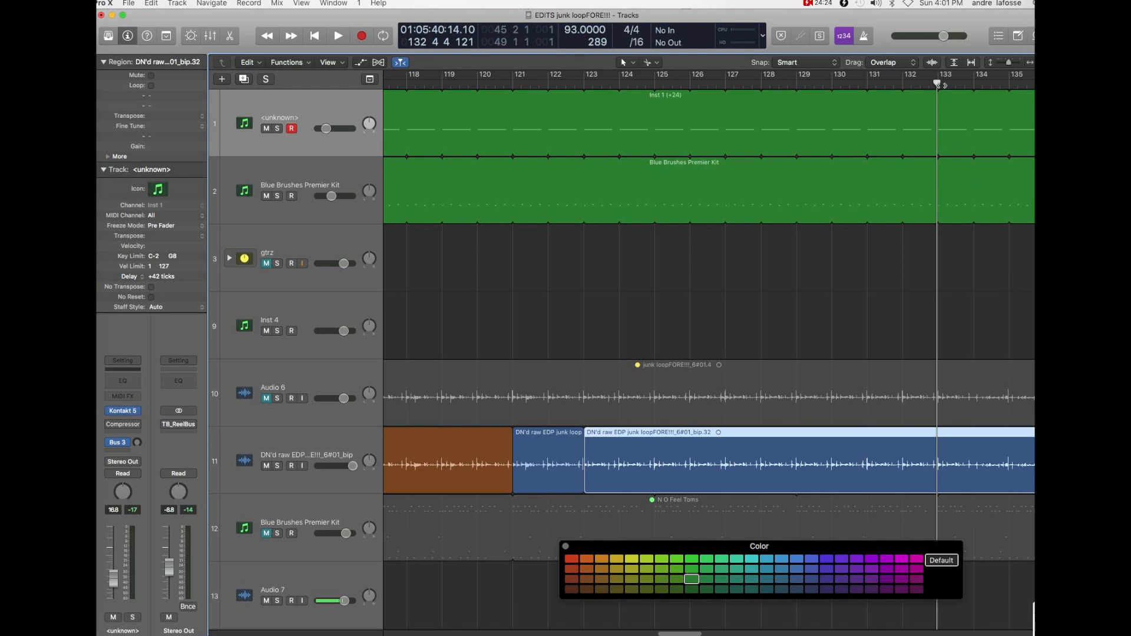
pyautogui.press('space')
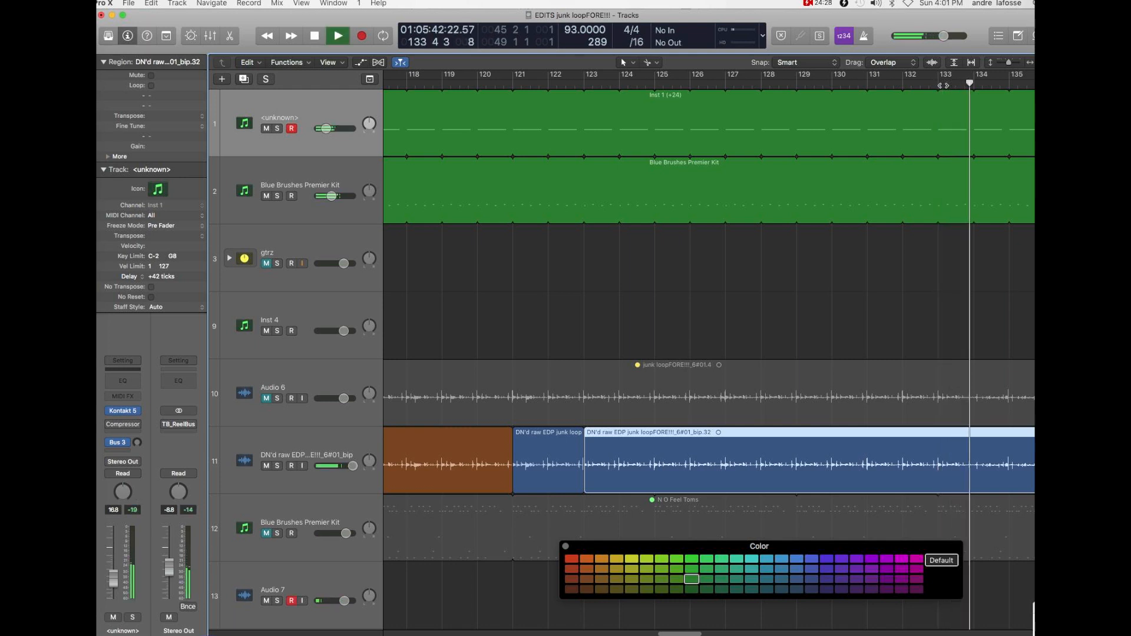
pyautogui.press('space')
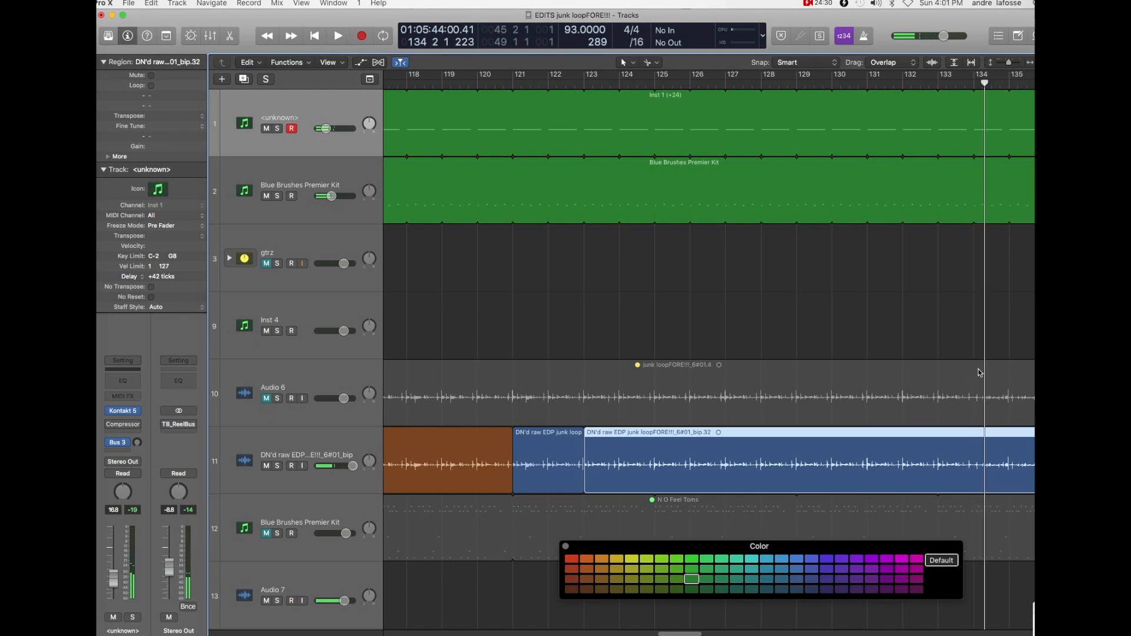
# - Split the DN'd raw EDP region at bar 133 and color the section between bars 123 and 133 bright red
pyautogui.click(938, 453)
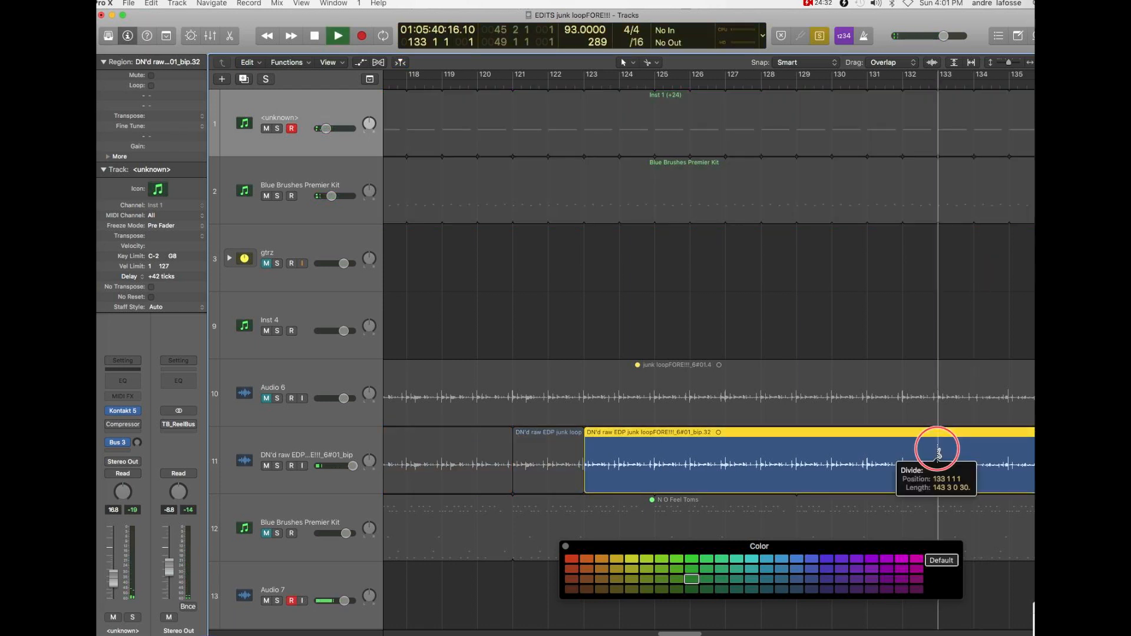
pyautogui.click(871, 455)
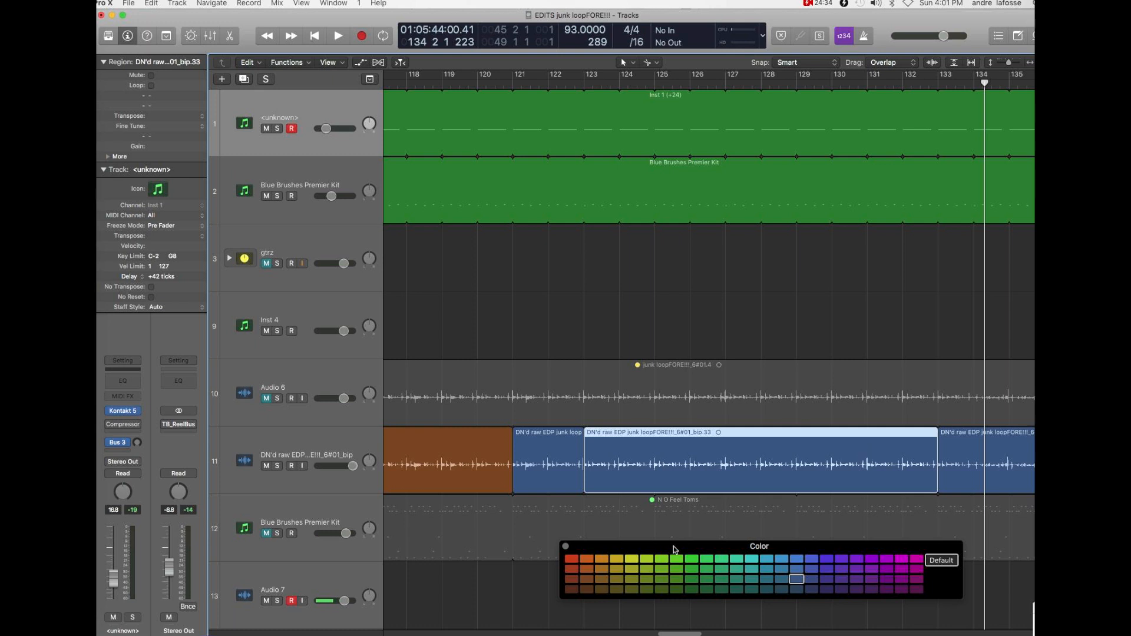
pyautogui.click(571, 558)
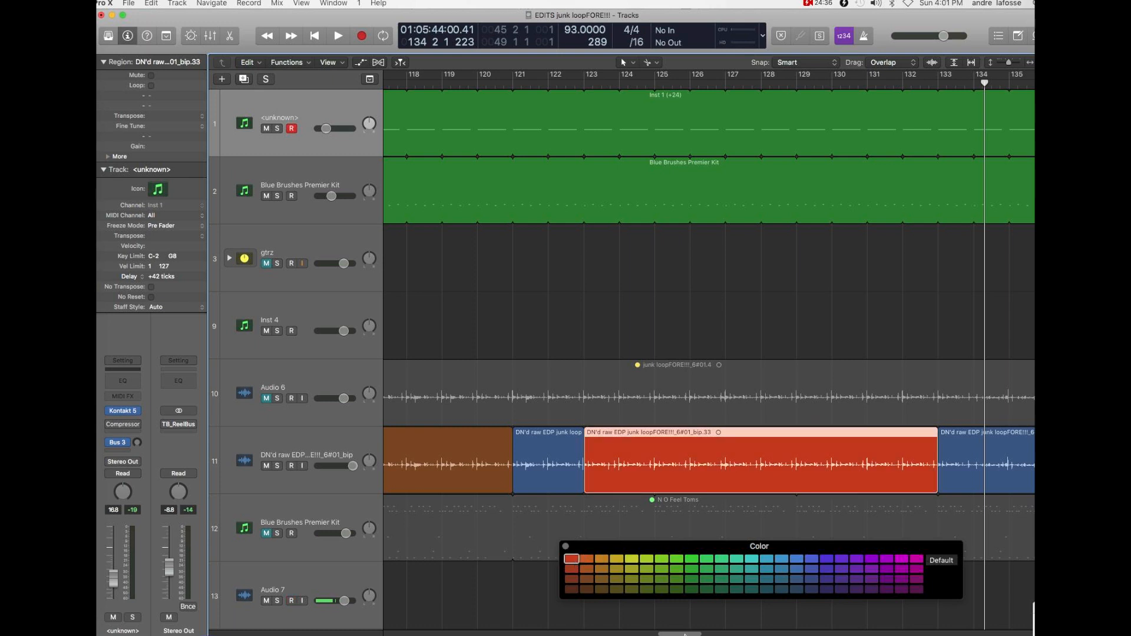
# - Play the arrangement from bar 133 to bar 139
pyautogui.hscroll(10, 684, 633)
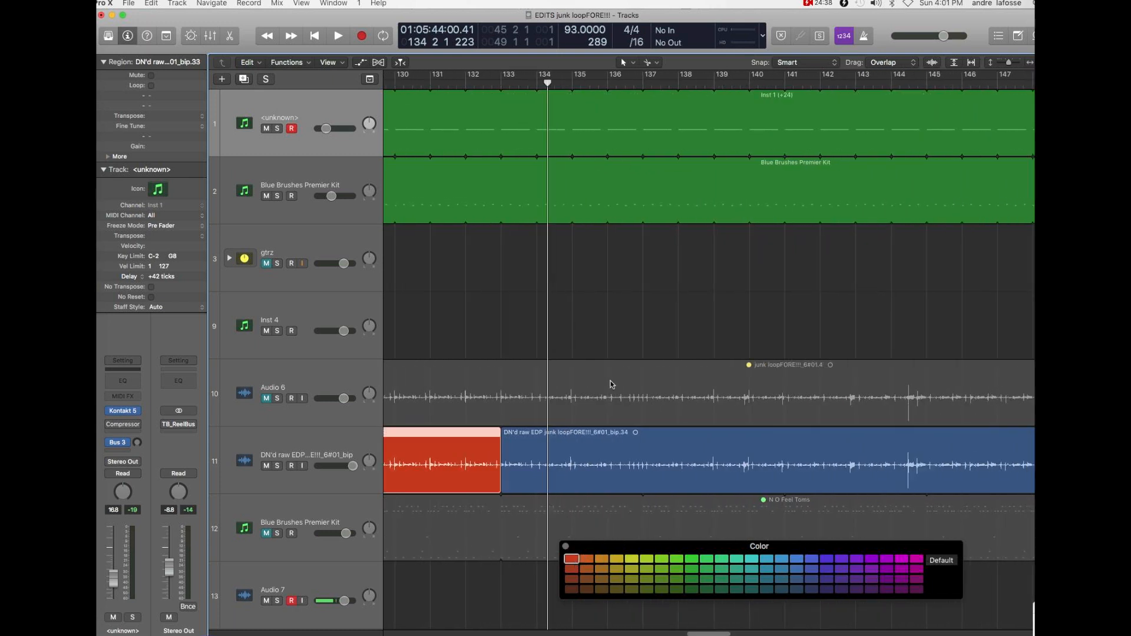
pyautogui.doubleClick(502, 87)
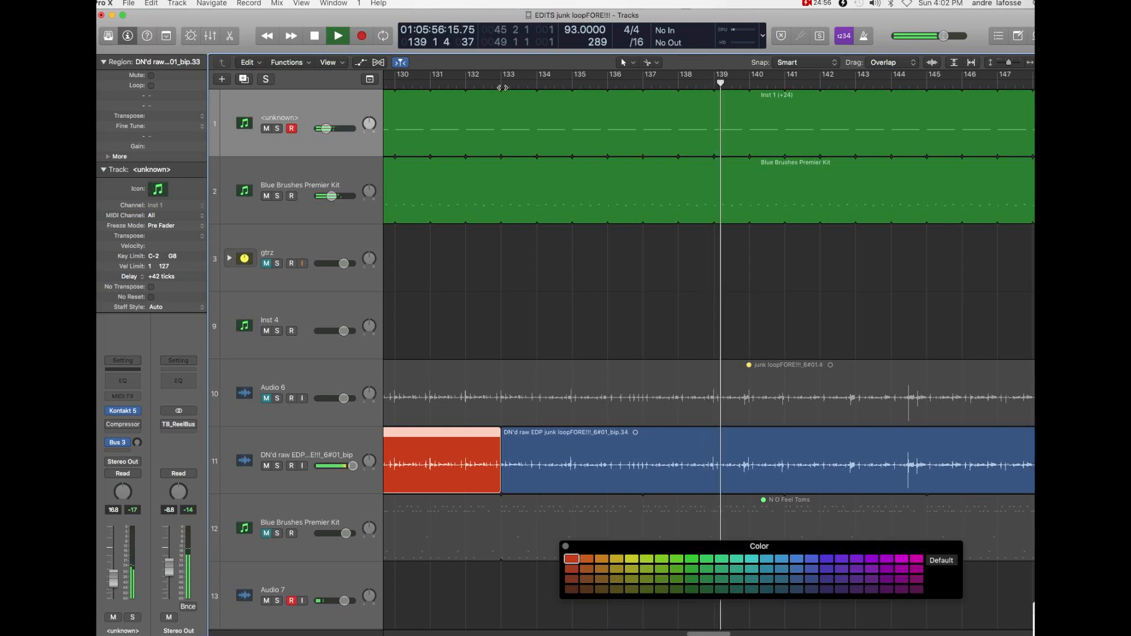
pyautogui.press('space')
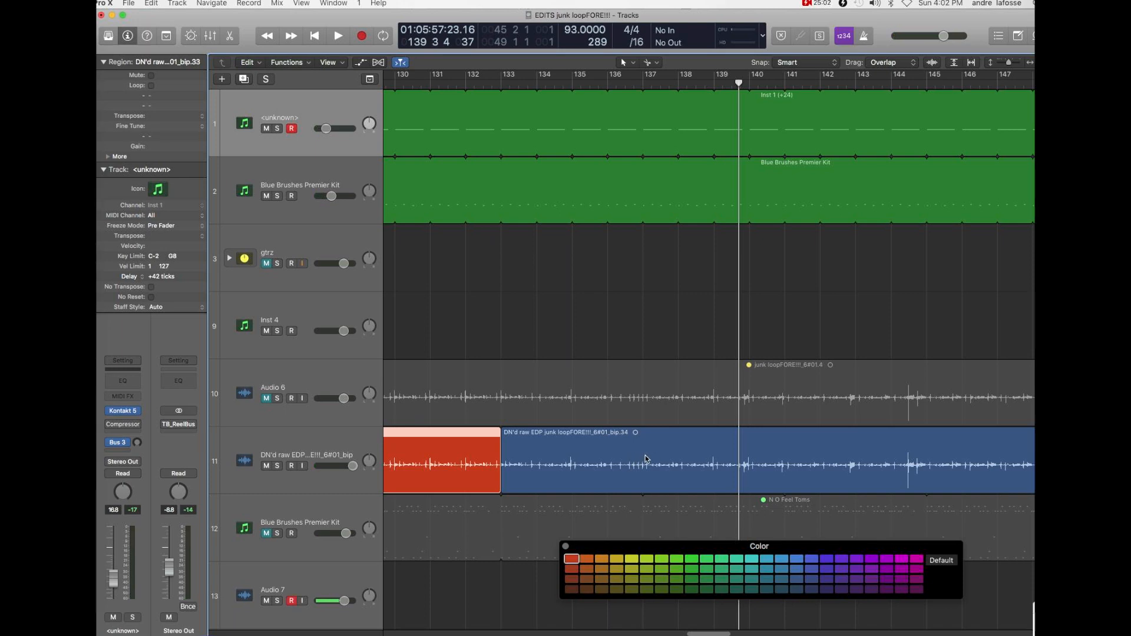
# - Replay the passage from bar 136 and from bar 134 into bar 137 to locate the section's limits
pyautogui.click(607, 83)
pyautogui.press('space')
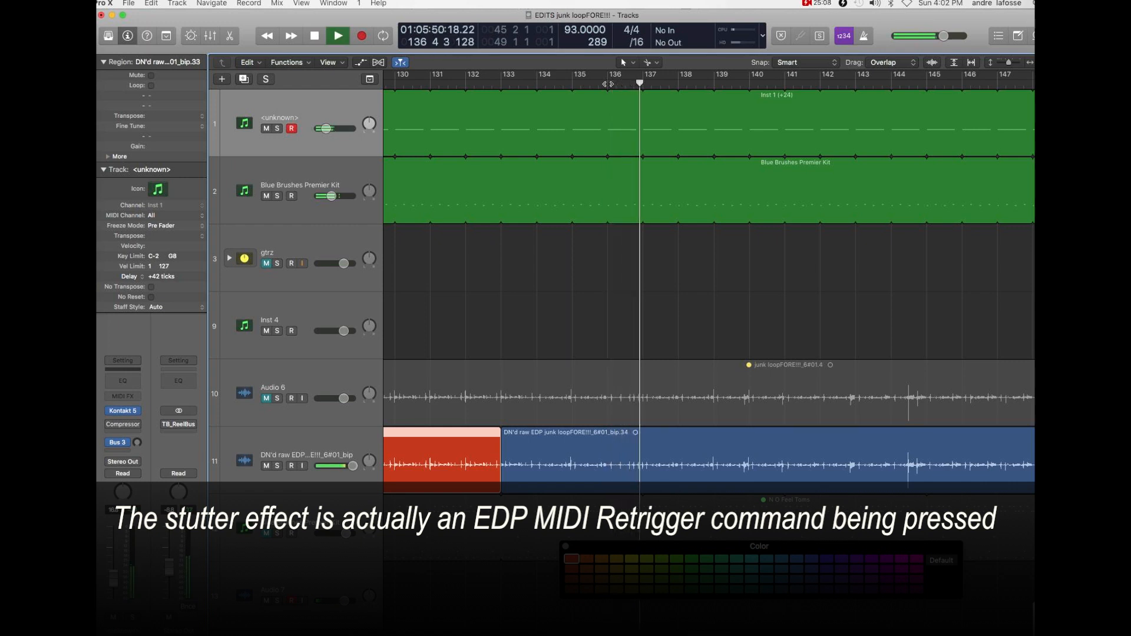
pyautogui.press('space')
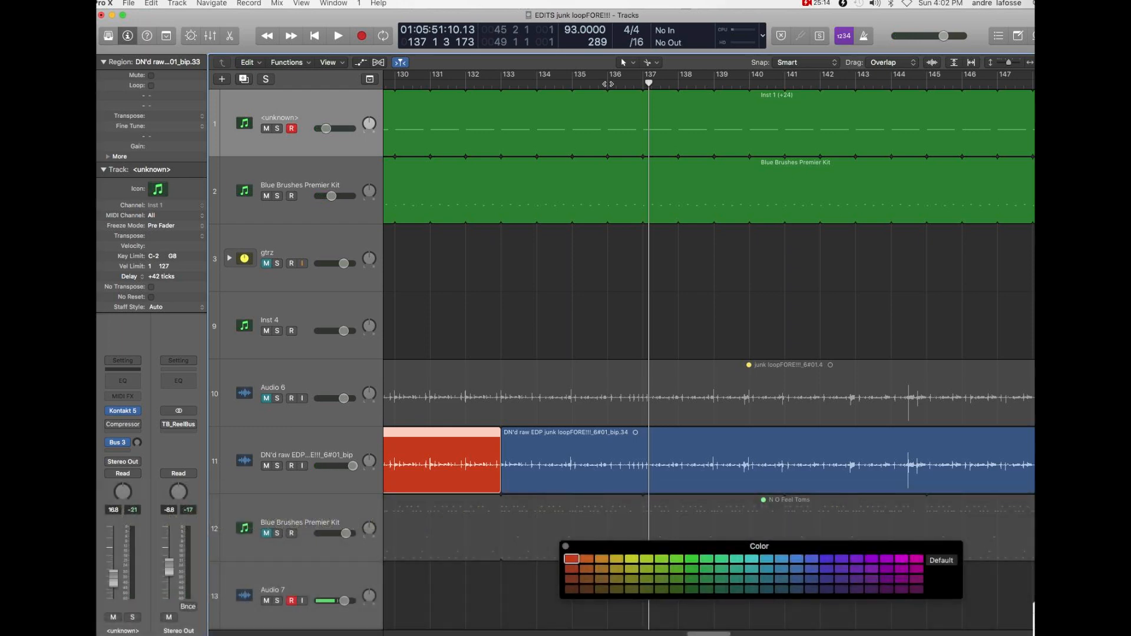
pyautogui.click(538, 83)
pyautogui.press('space')
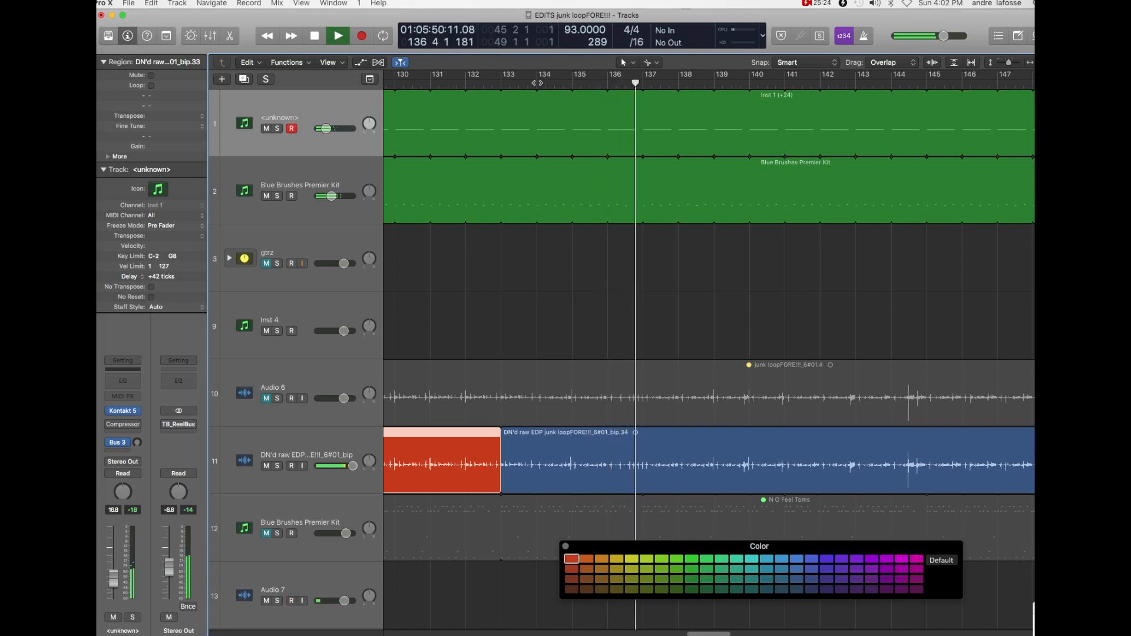
pyautogui.press('space')
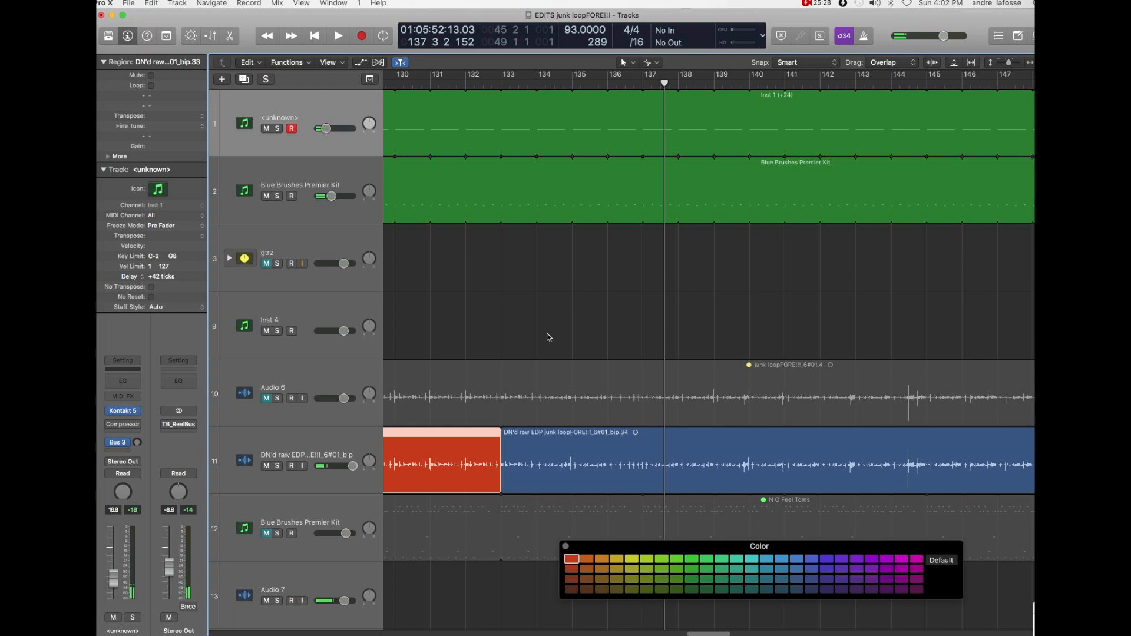
# - Split the DN'd raw EDP region at bars 134 and 137 and color the section between them olive green
pyautogui.moveTo(550, 449); pyautogui.dragTo(537, 455)
pyautogui.moveTo(654, 454); pyautogui.dragTo(642, 457)
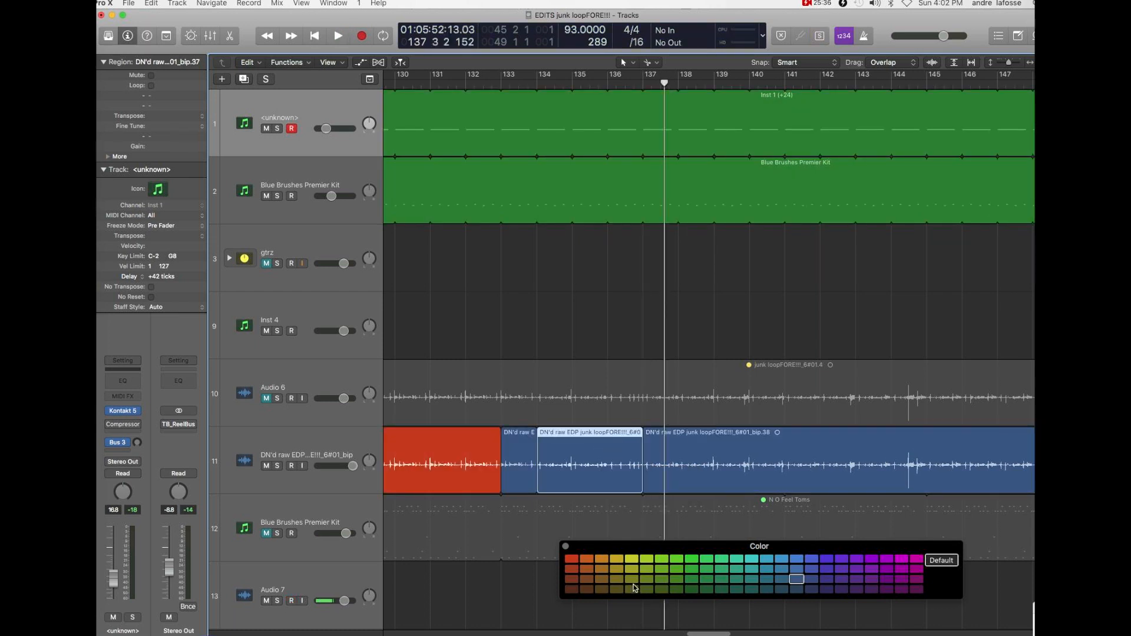
pyautogui.click(661, 579)
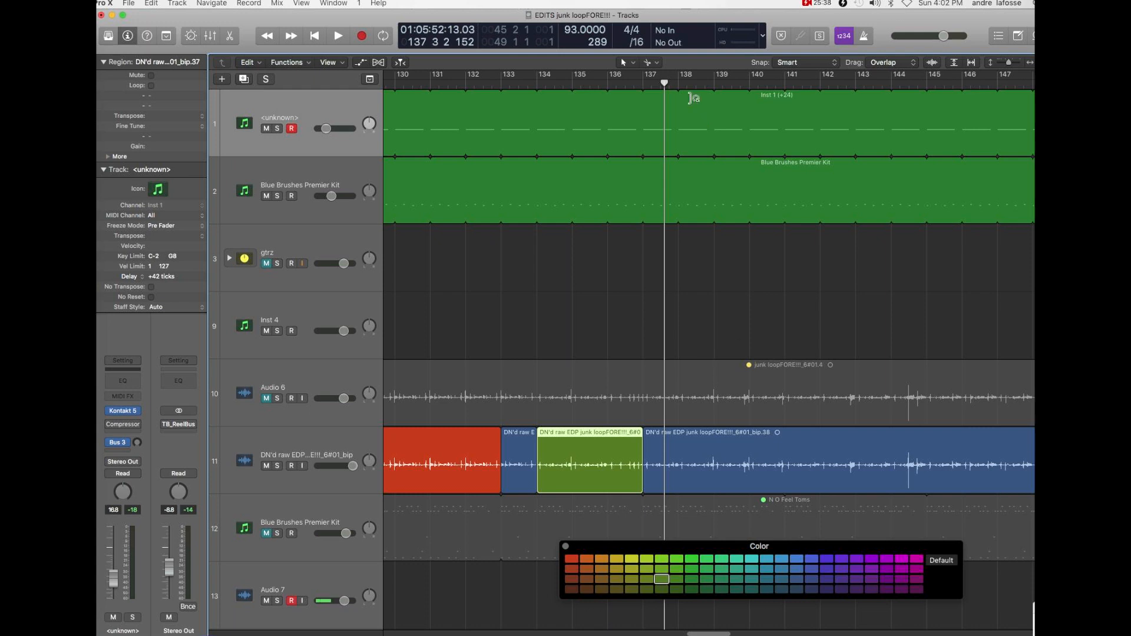
# - Play the arrangement up to bar 153 and replay it from bar 144 to bar 148
pyautogui.press('space')
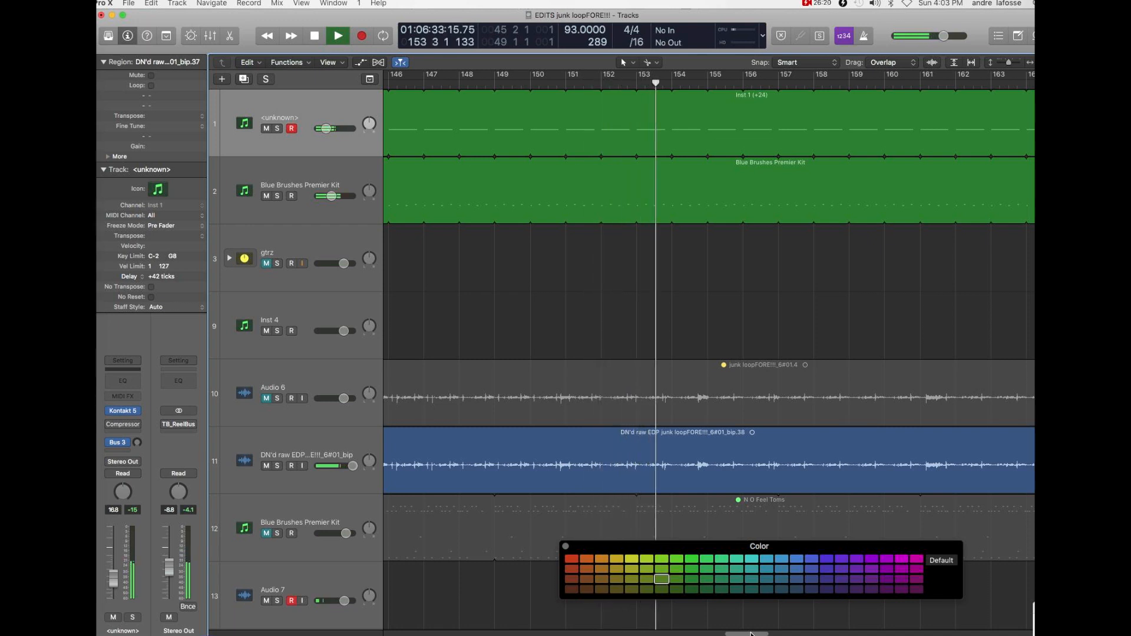
pyautogui.press('space')
pyautogui.moveTo(752, 634); pyautogui.dragTo(738, 634)
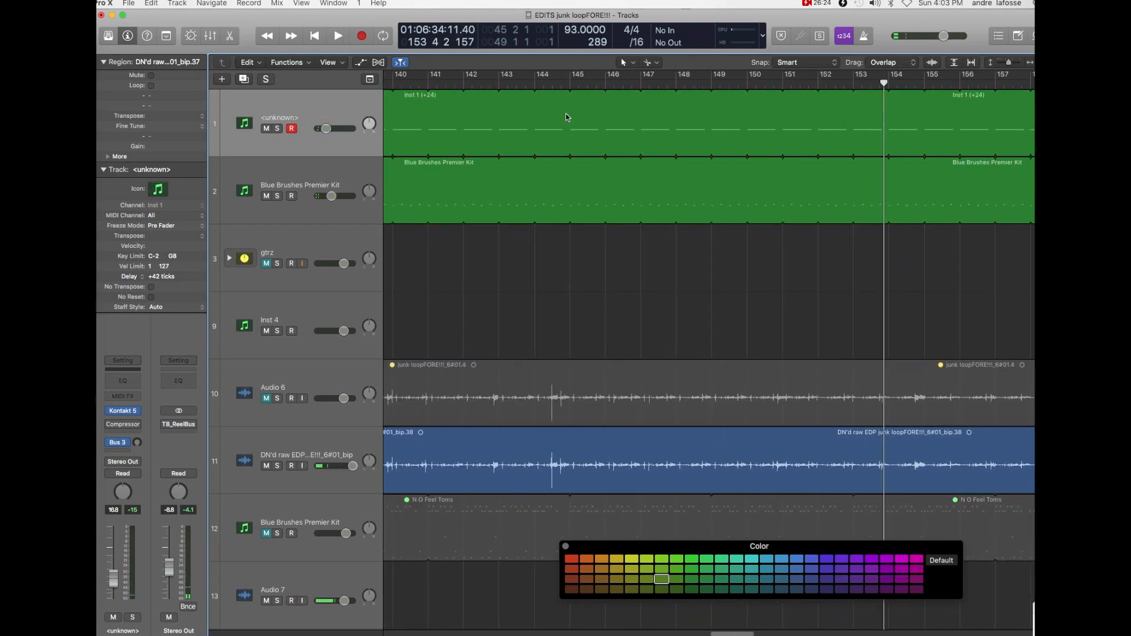
pyautogui.click(537, 83)
pyautogui.press('space')
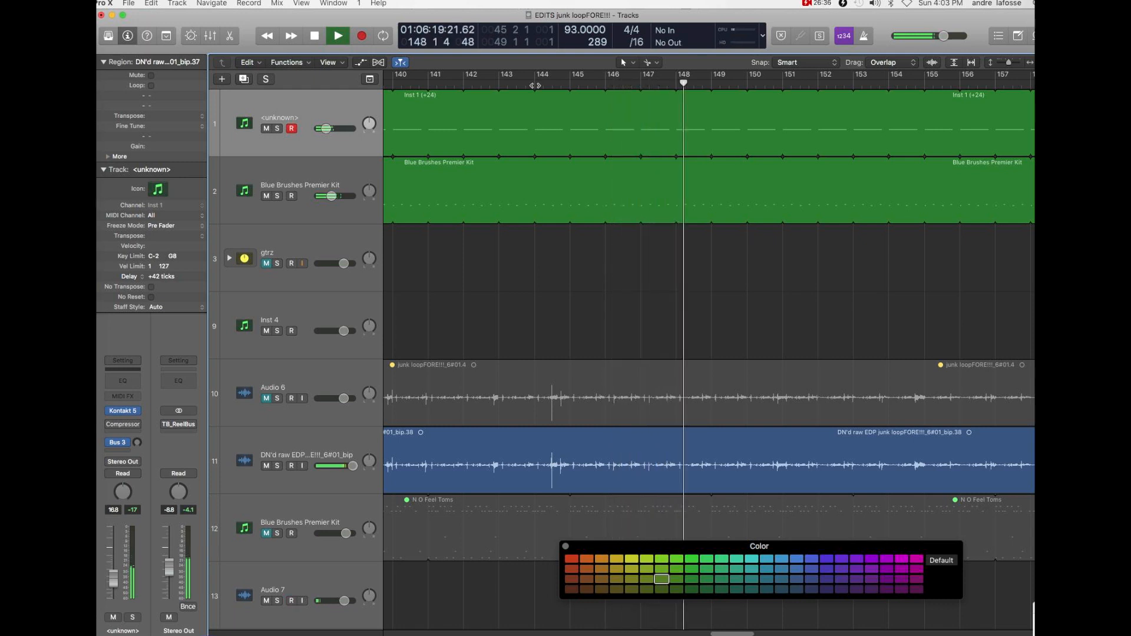
pyautogui.press('space')
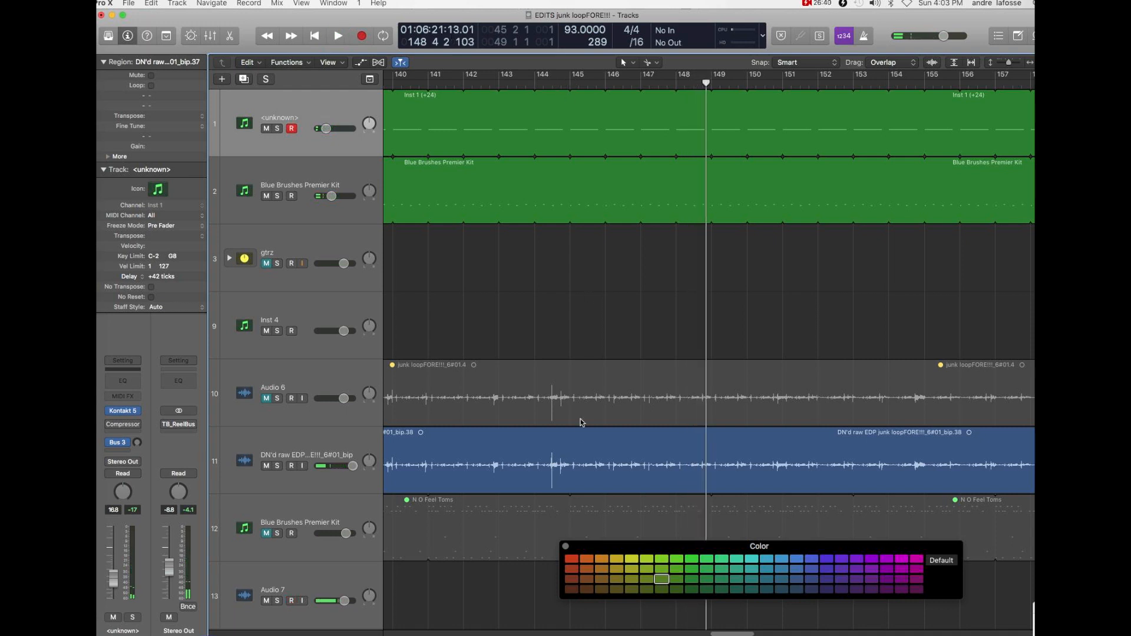
# - Split the DN'd raw EDP region at bars 145 and 150
pyautogui.moveTo(574, 446); pyautogui.dragTo(573, 449)
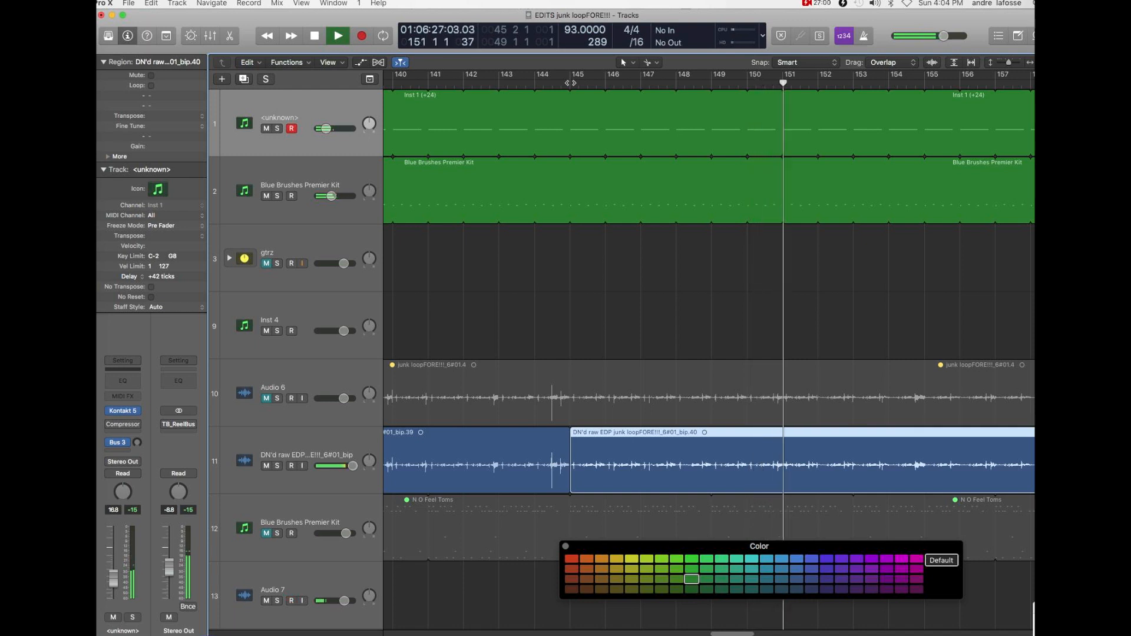
pyautogui.press('space')
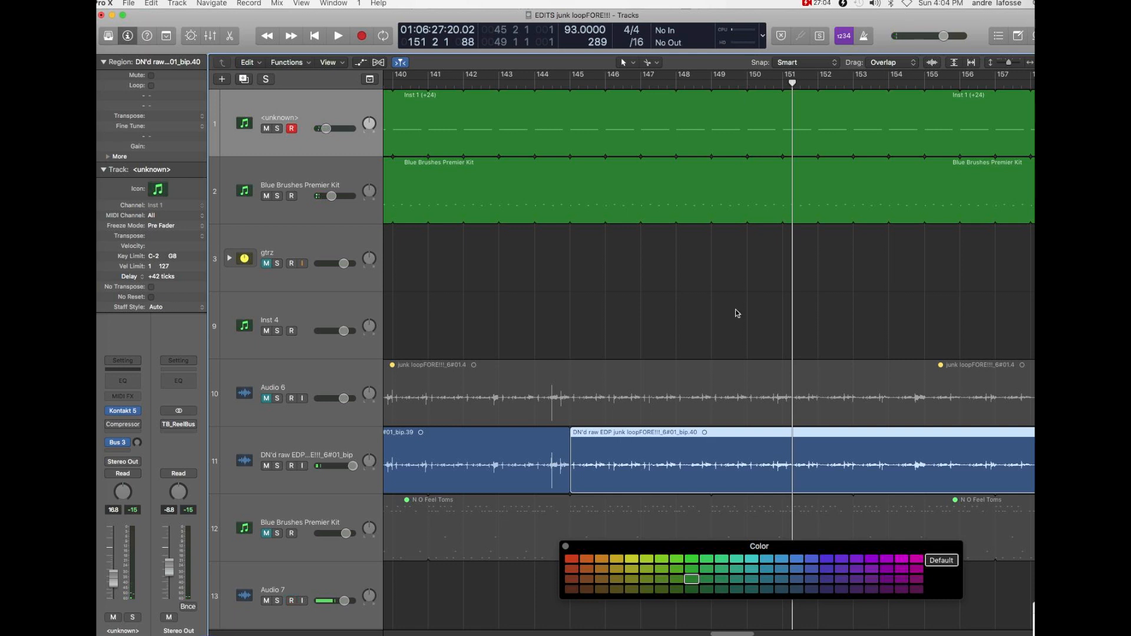
pyautogui.click(748, 447)
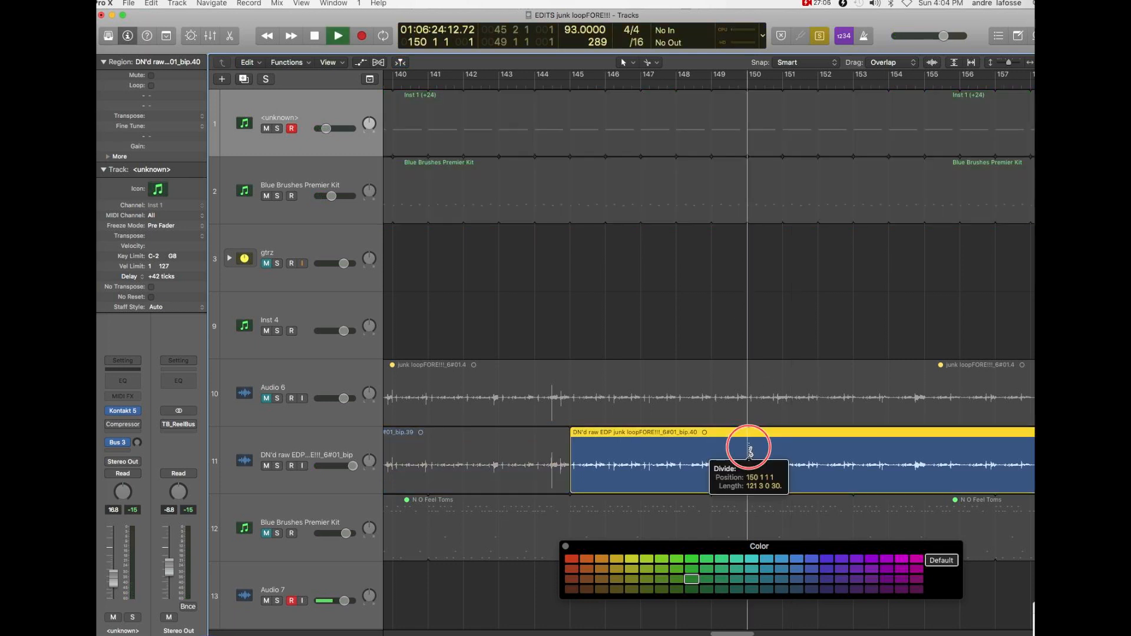
pyautogui.click(710, 315)
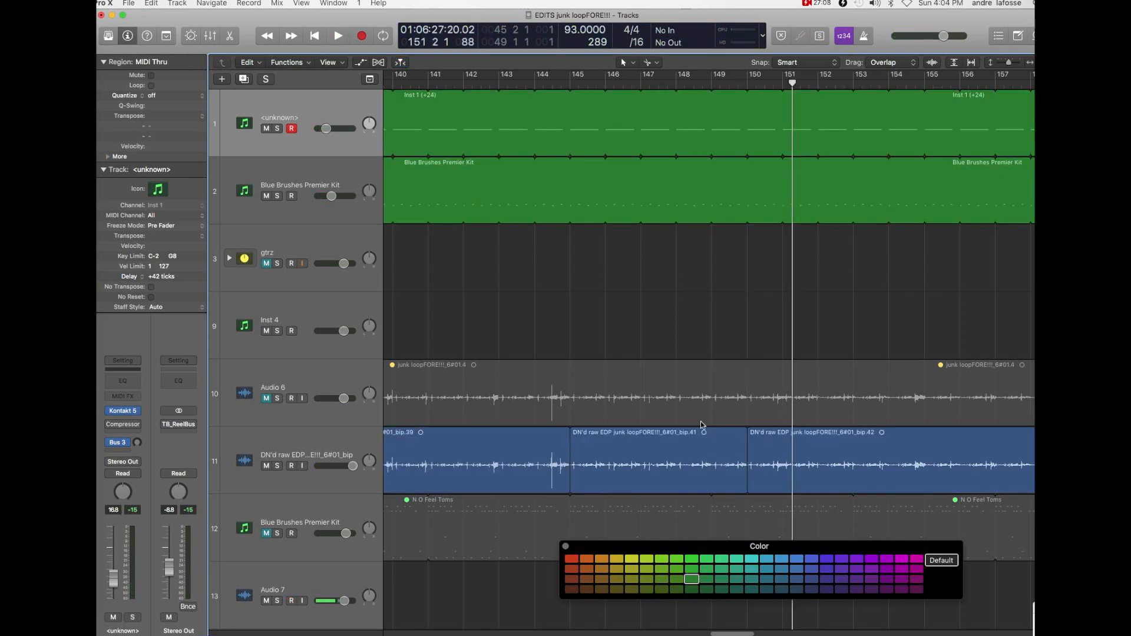
# - Audition the section between bars 145 and 150 in a cycle, color it reddish brown and turn the cycle off
pyautogui.click(703, 452)
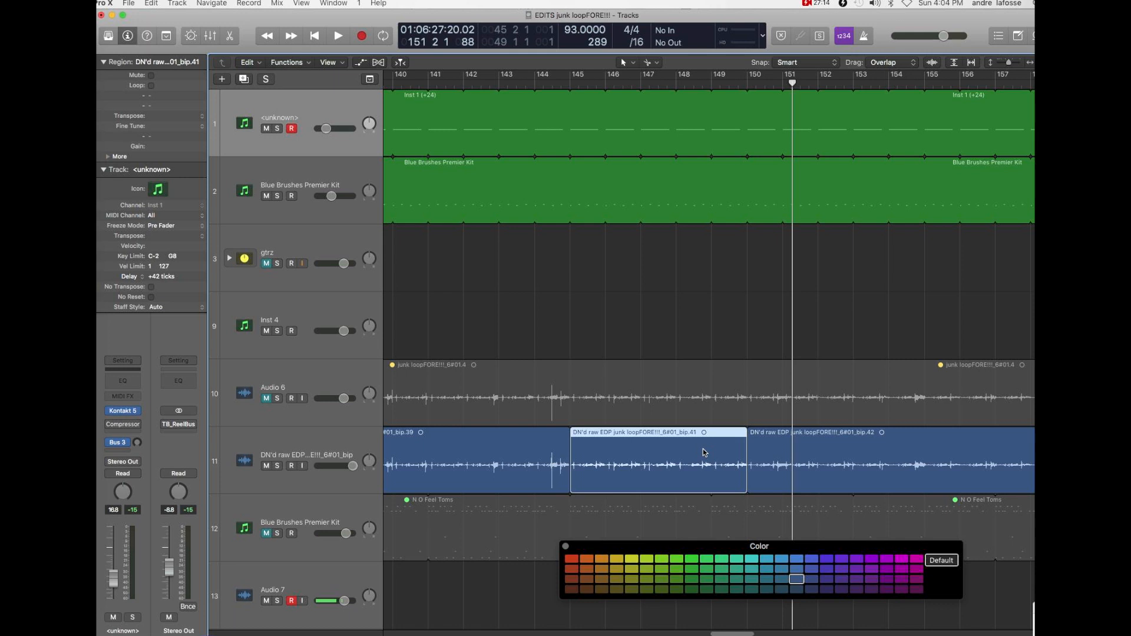
pyautogui.press('super+u')
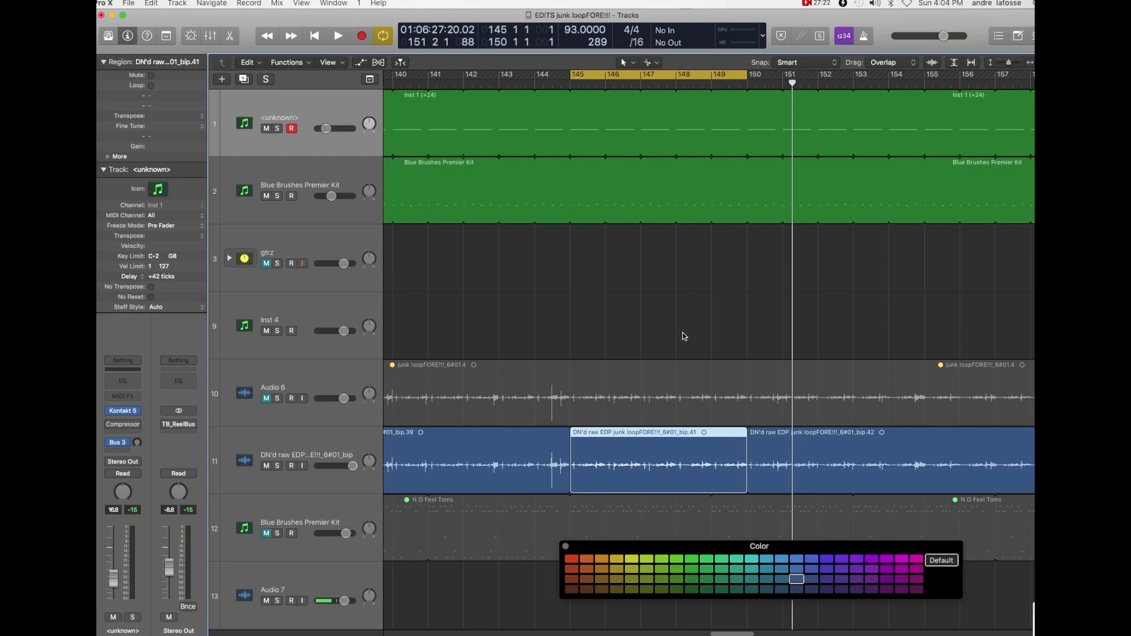
pyautogui.press('space')
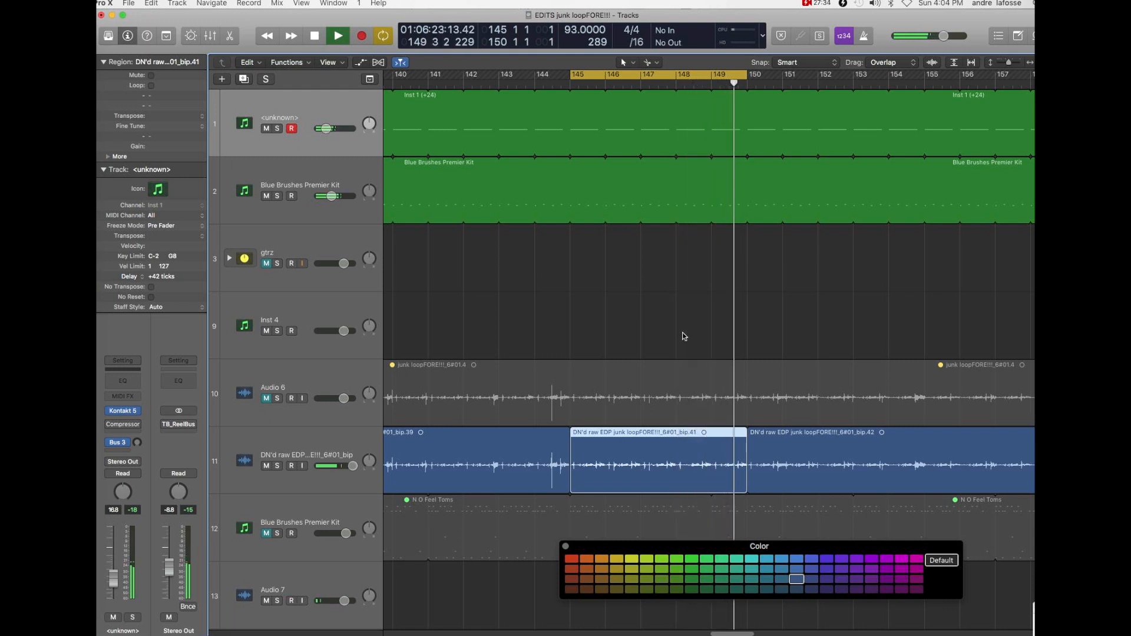
pyautogui.press('space')
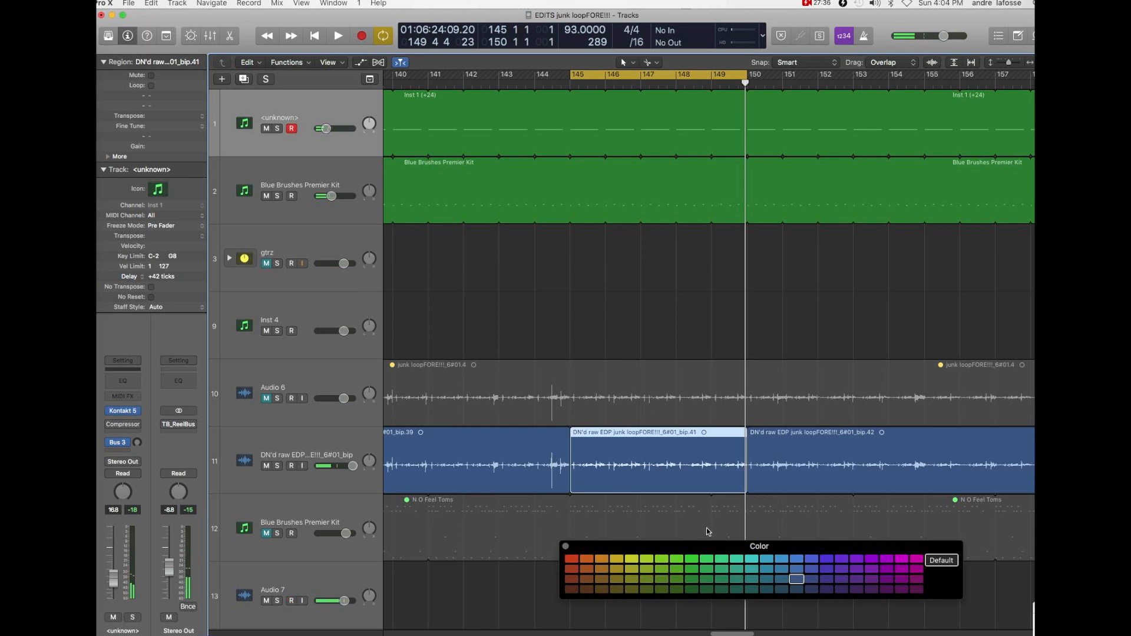
pyautogui.click(572, 579)
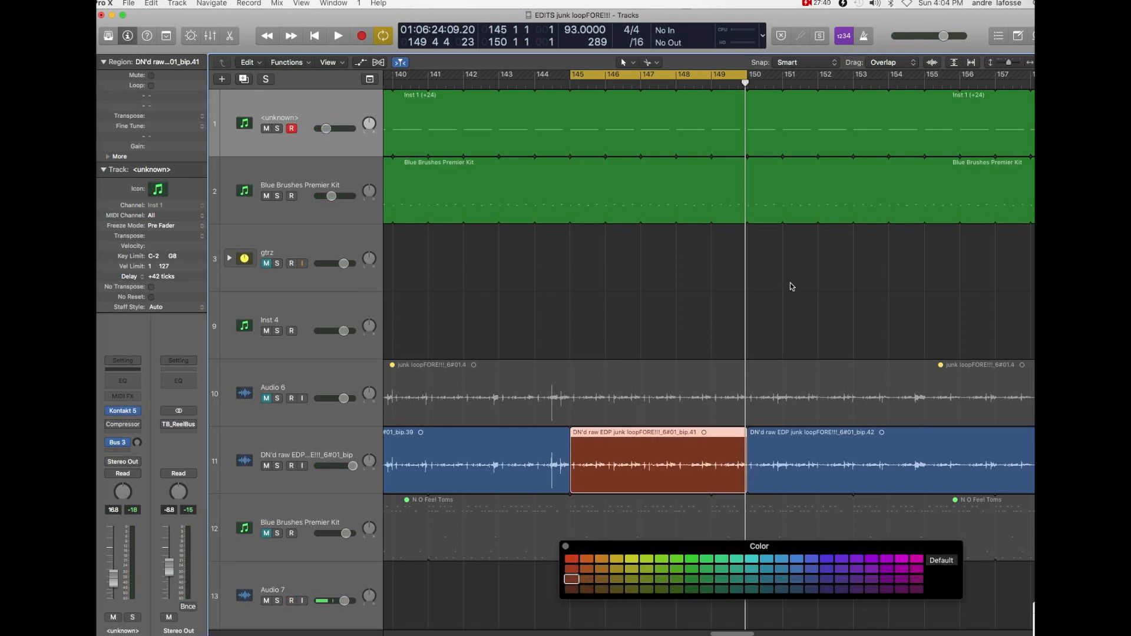
pyautogui.click(676, 78)
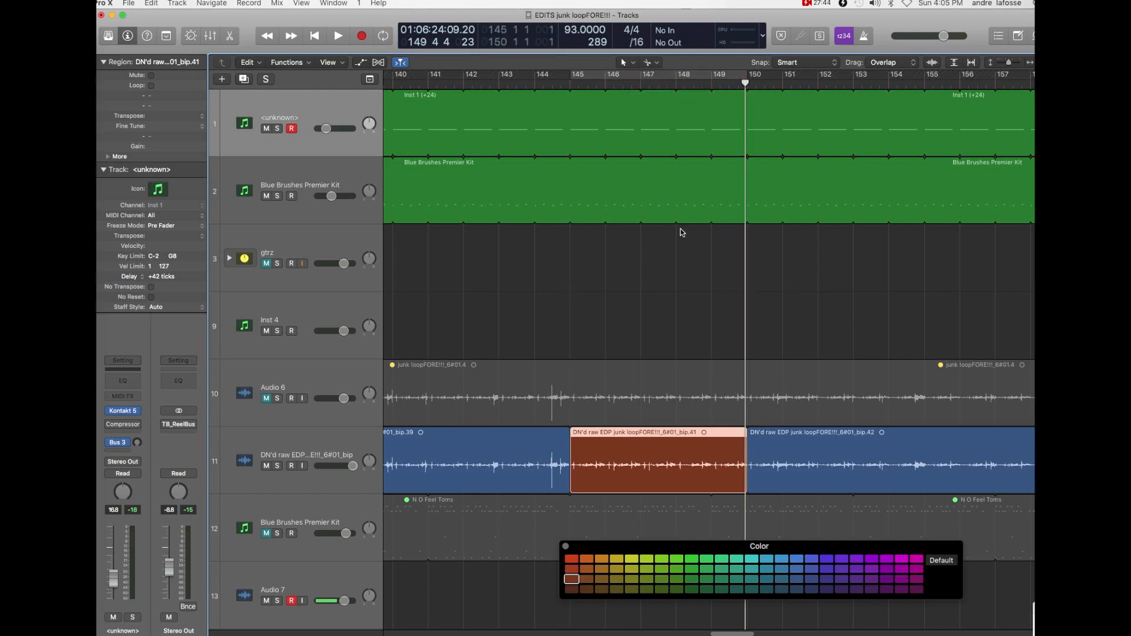
# - Review the color-coded sections of the DN'd raw EDP track across the whole arrangement, selecting the brown and red ones in turn
pyautogui.press('super+Left')
pyautogui.press('super+Left')
pyautogui.press('super+Left')
pyautogui.press('super+Left')
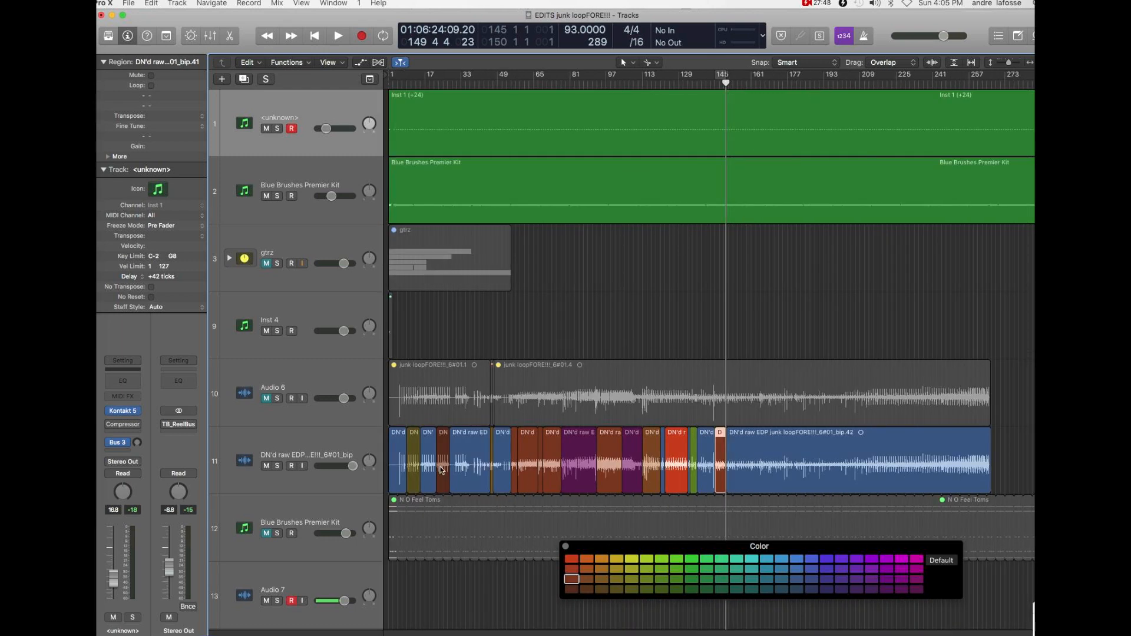
pyautogui.click(708, 309)
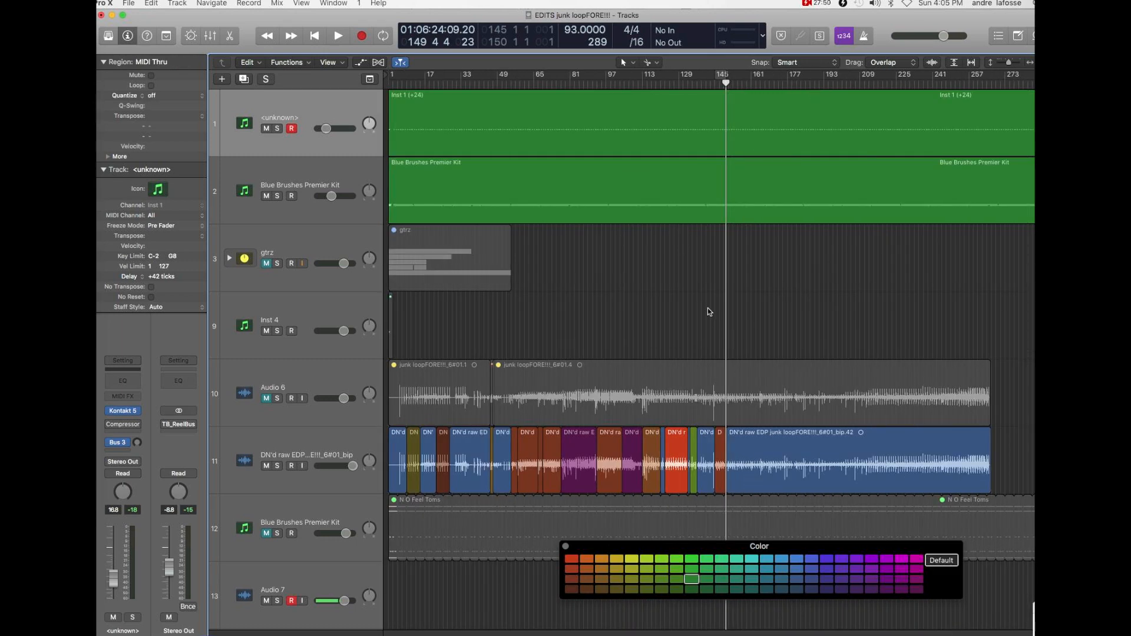
pyautogui.click(515, 447)
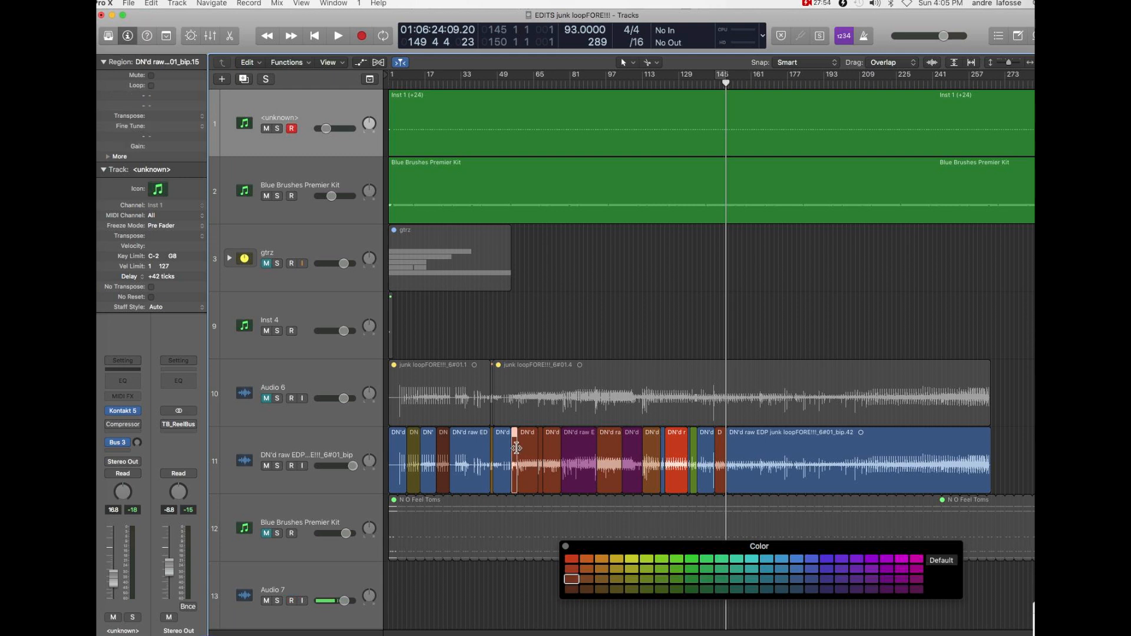
pyautogui.keyDown('shift'); pyautogui.click(551, 445); pyautogui.keyUp('shift')
pyautogui.click(608, 448)
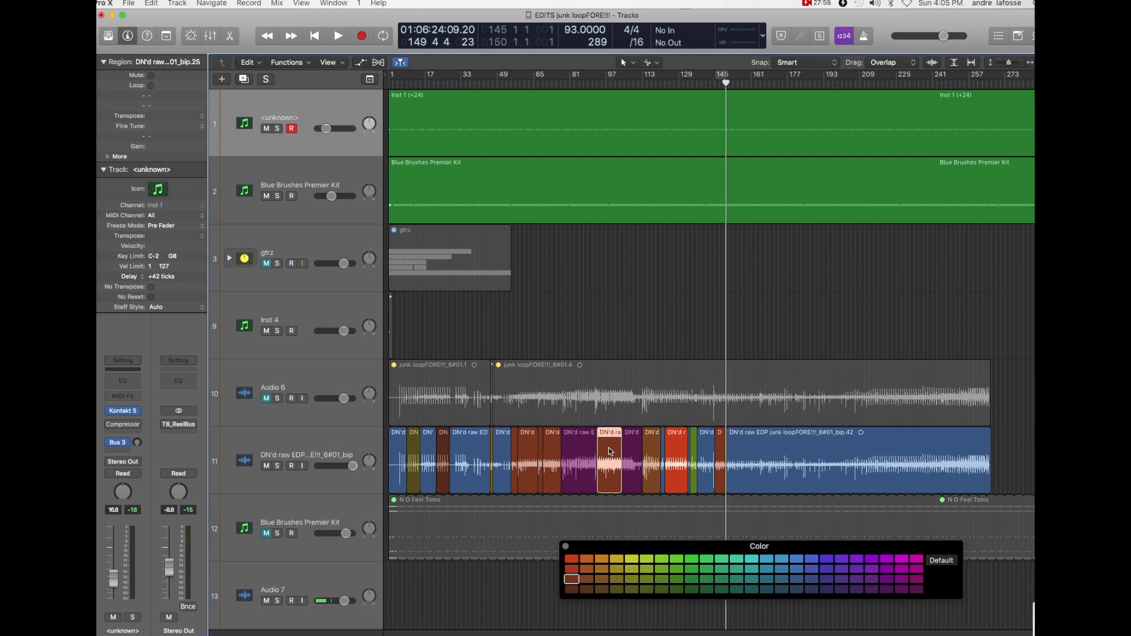
pyautogui.click(675, 449)
pyautogui.click(654, 449)
pyautogui.click(723, 450)
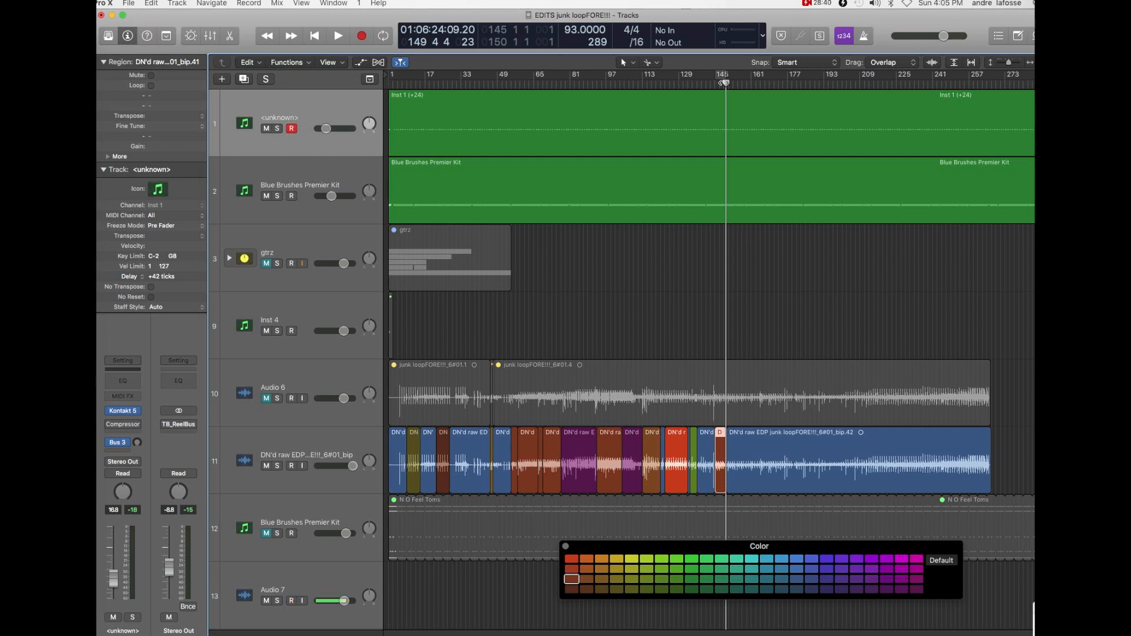
# - Move the playhead to bar 264, back to bar 147 and on to bar 241 to survey the unsplit remainder
pyautogui.moveTo(979, 86); pyautogui.dragTo(984, 84)
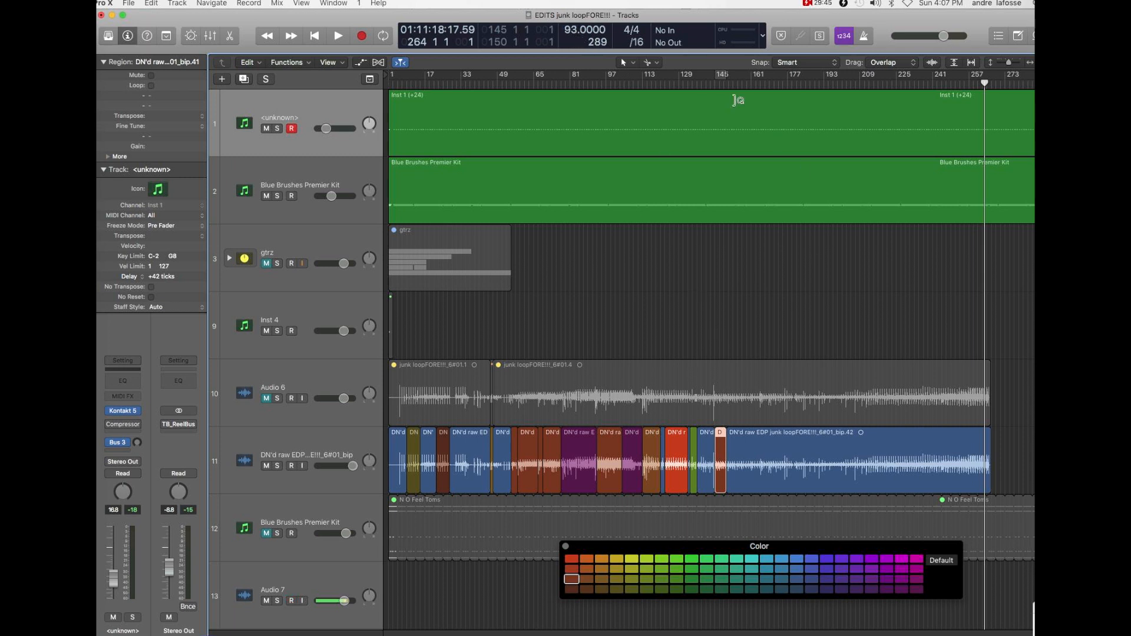
pyautogui.click(703, 84)
pyautogui.click(719, 84)
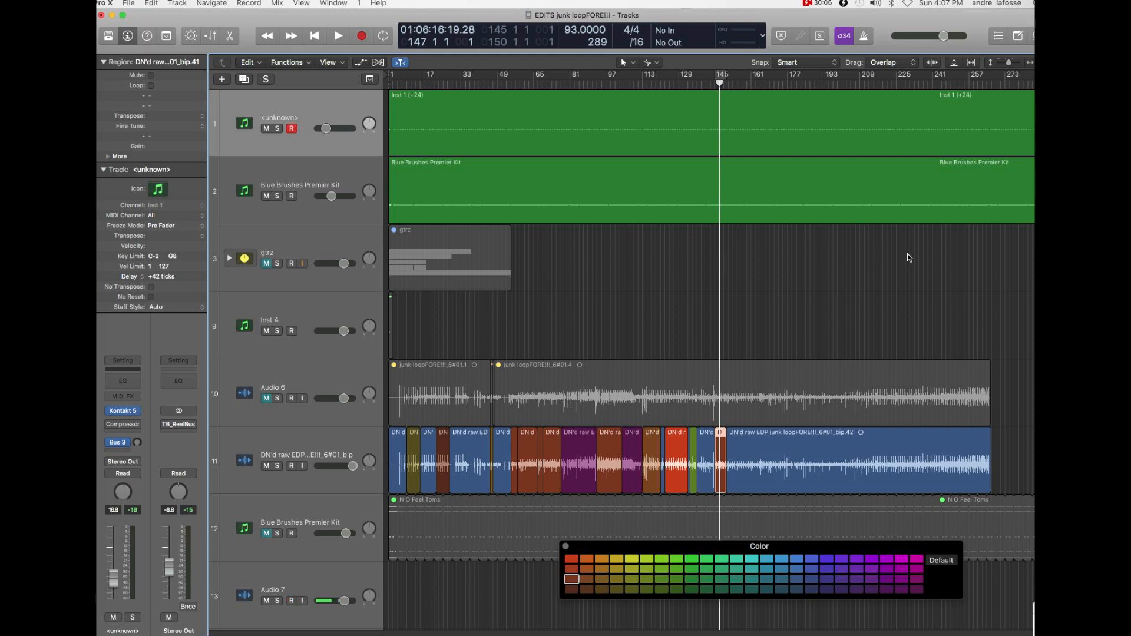
pyautogui.click(916, 85)
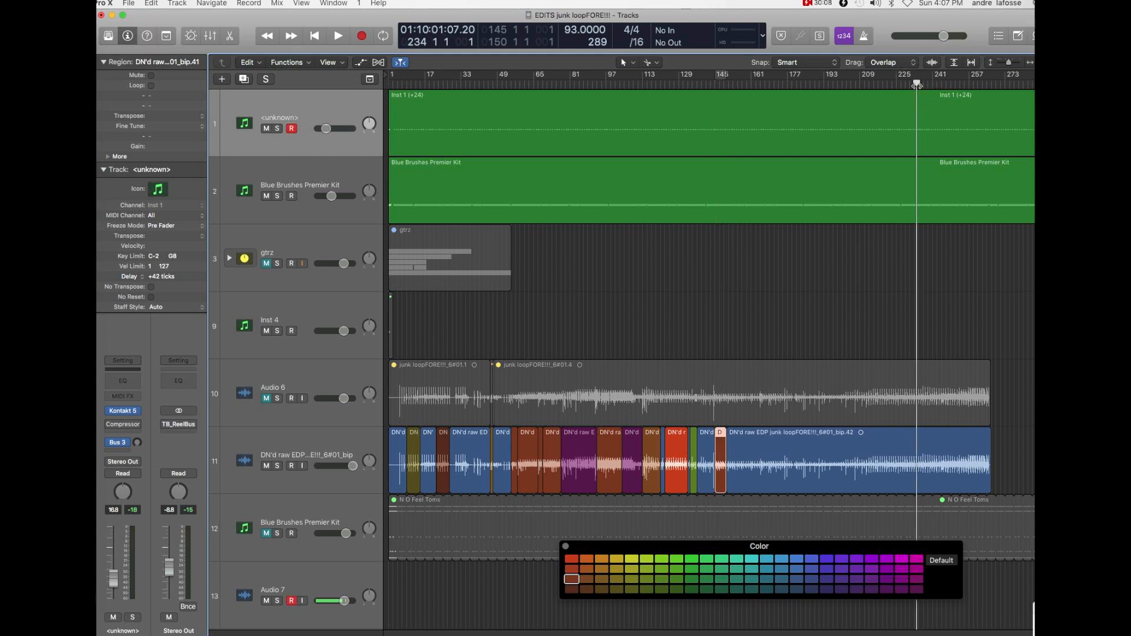
pyautogui.moveTo(917, 84); pyautogui.dragTo(933, 84)
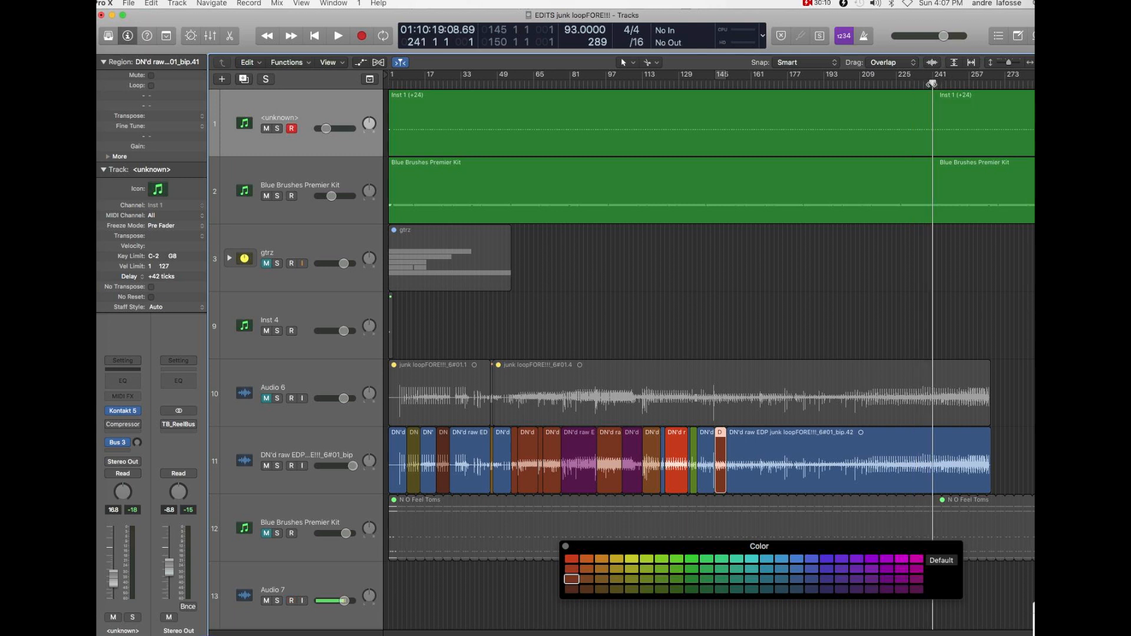